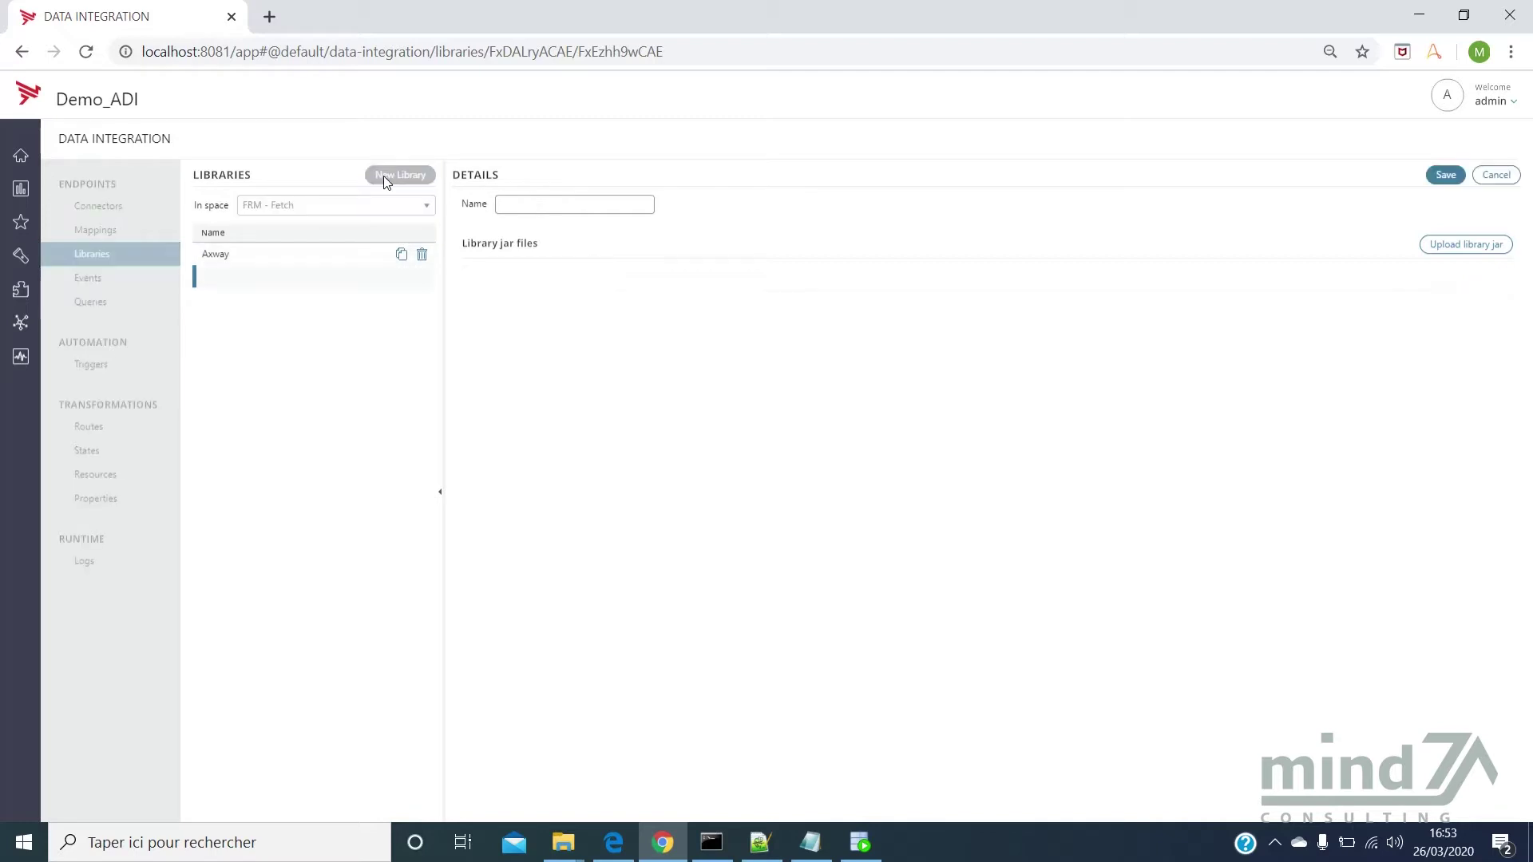
# Name the library JDBC, upload the ojdbc5.jar driver into it, and save
pyautogui.click(559, 201)
pyautogui.write('J')
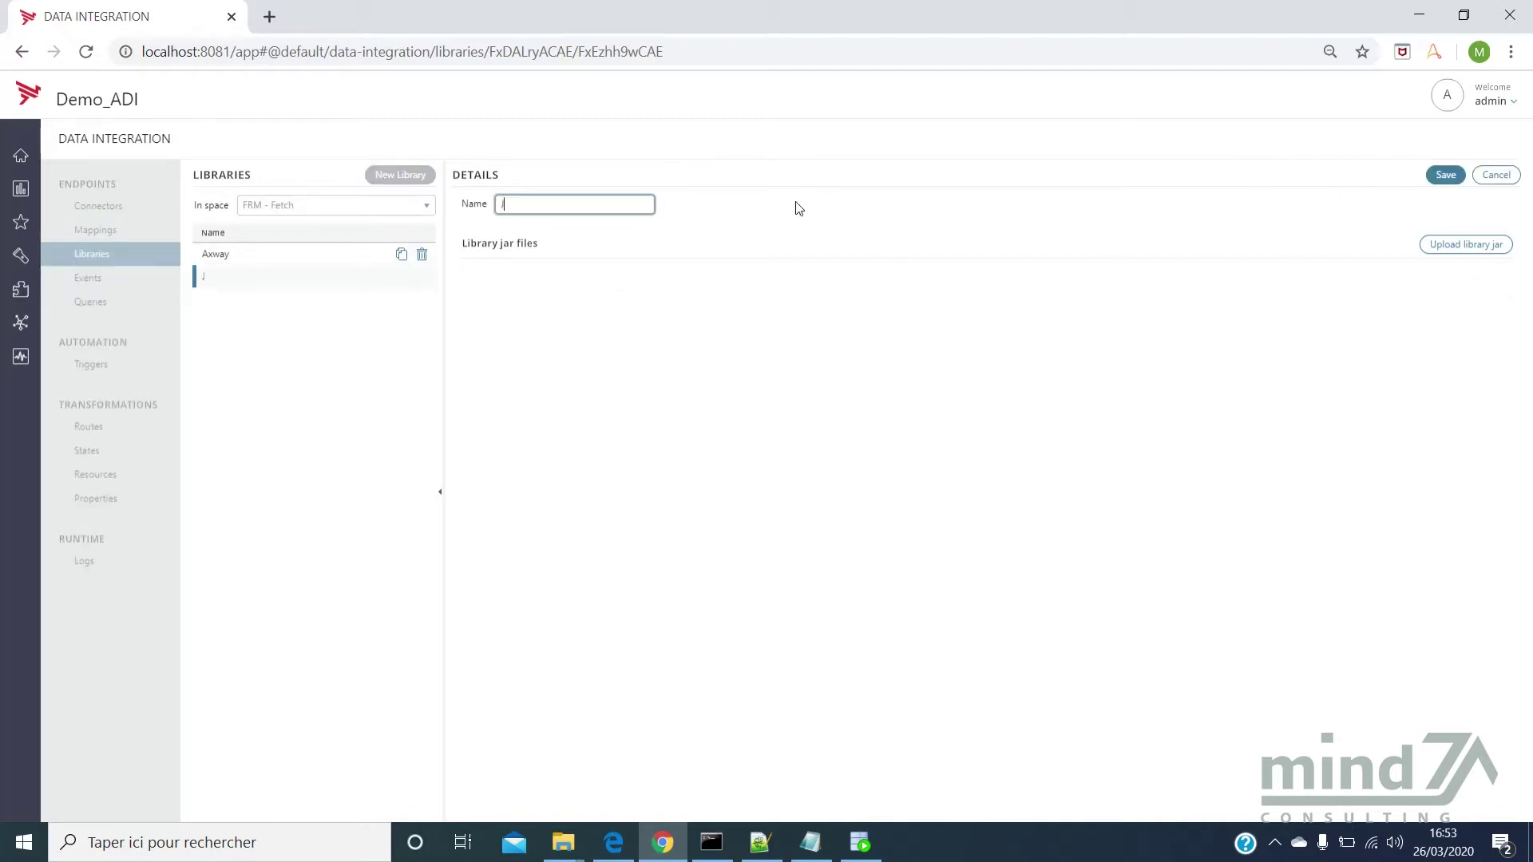
pyautogui.write('DBC')
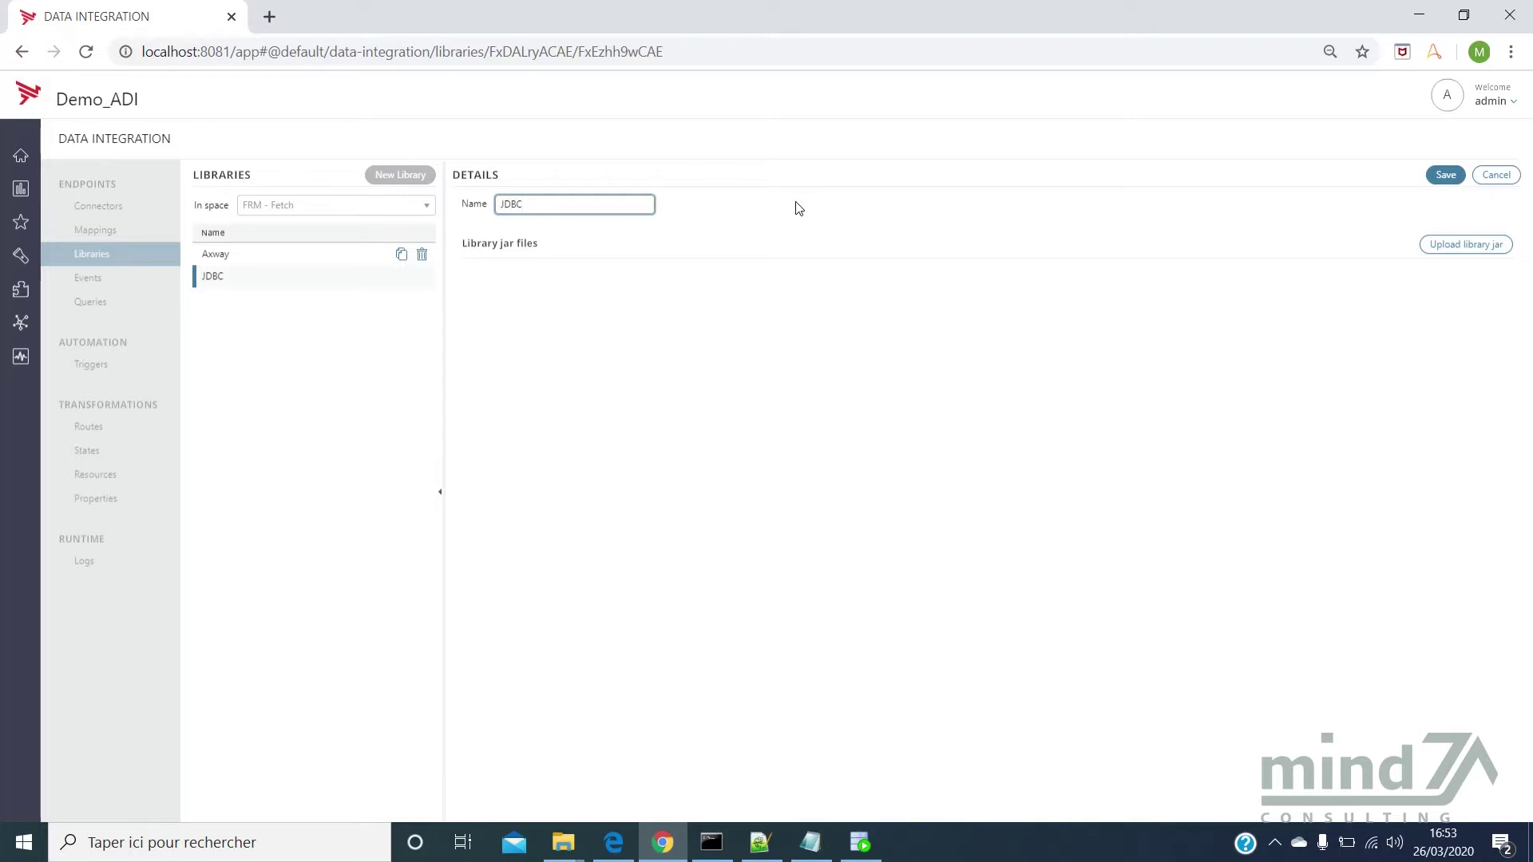
pyautogui.click(1440, 248)
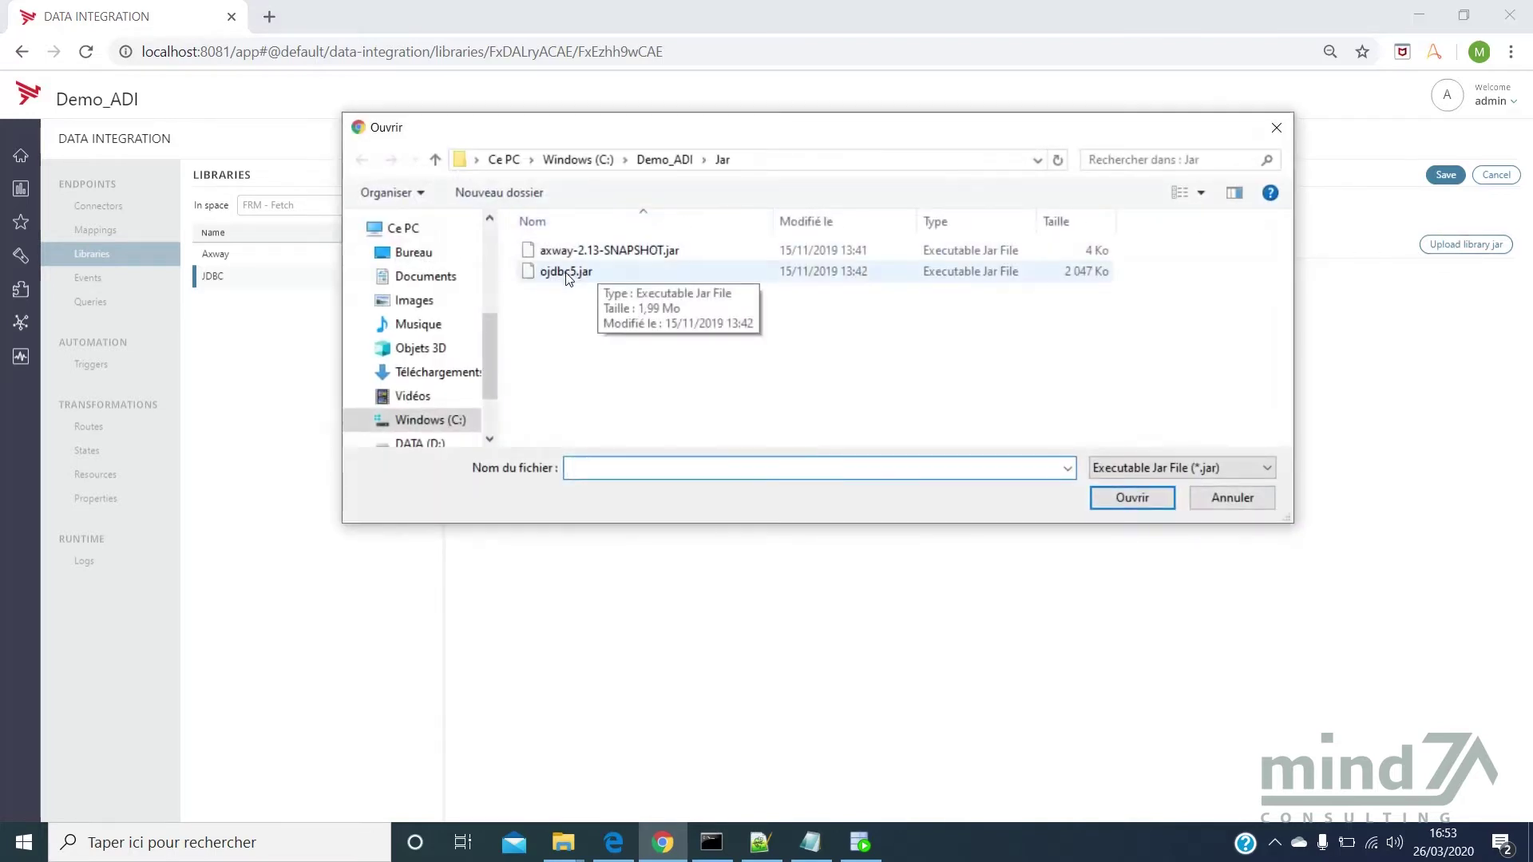
pyautogui.click(568, 274)
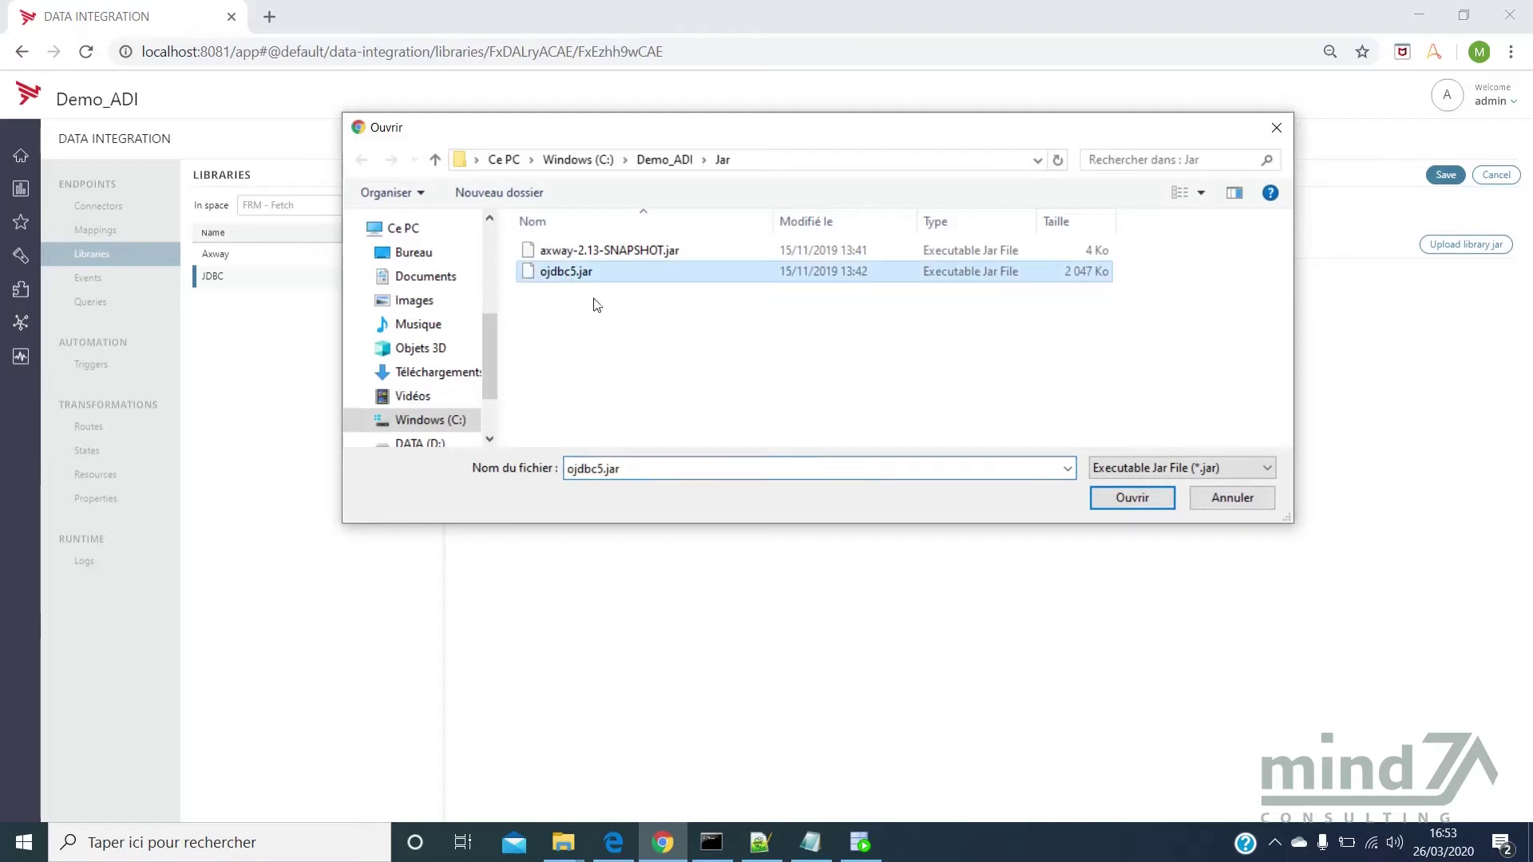
pyautogui.click(1131, 498)
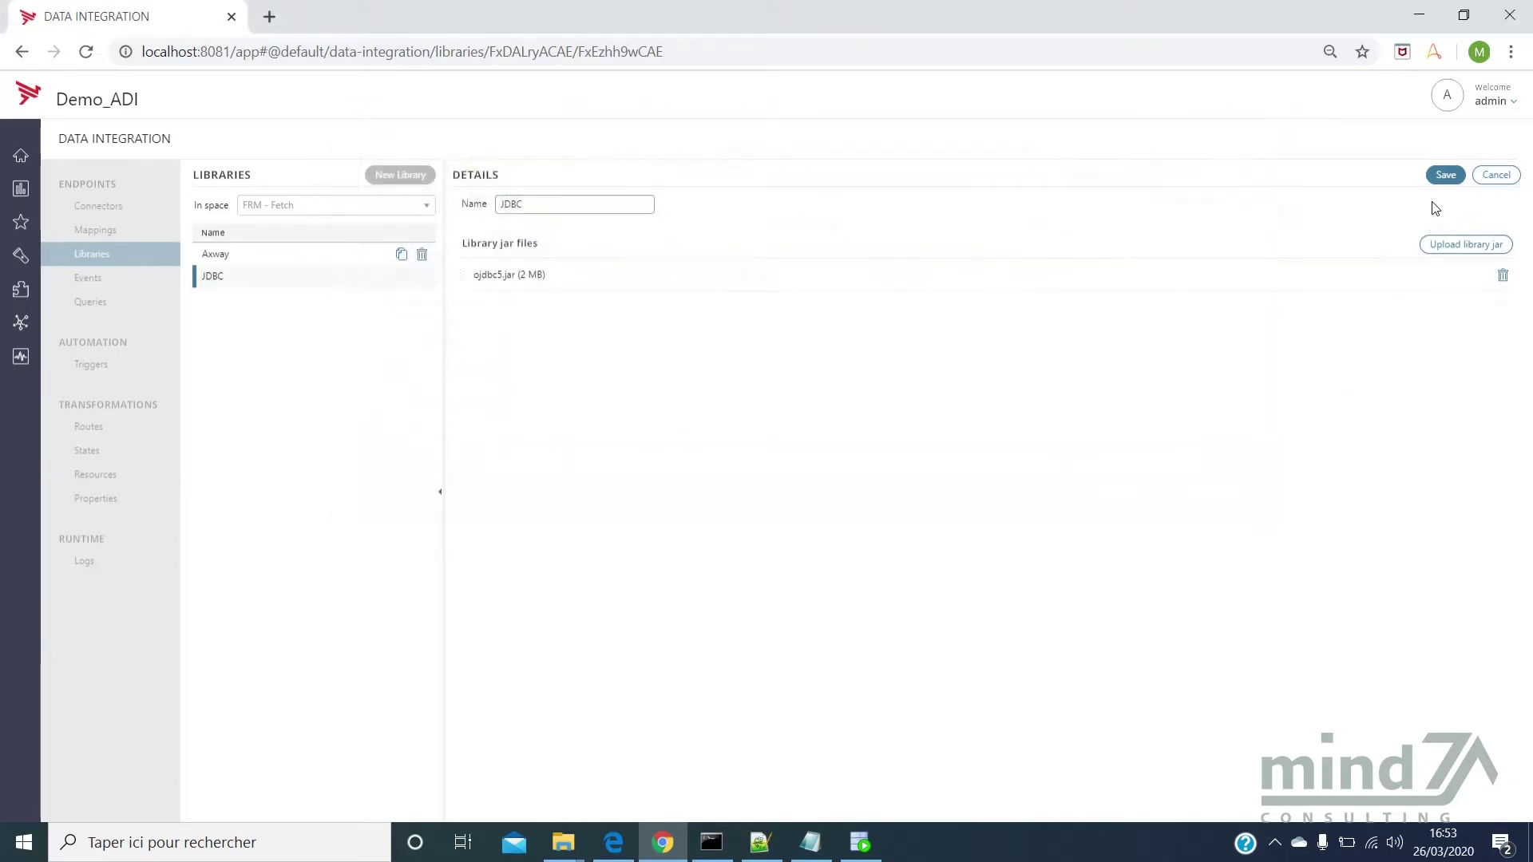
pyautogui.click(1446, 176)
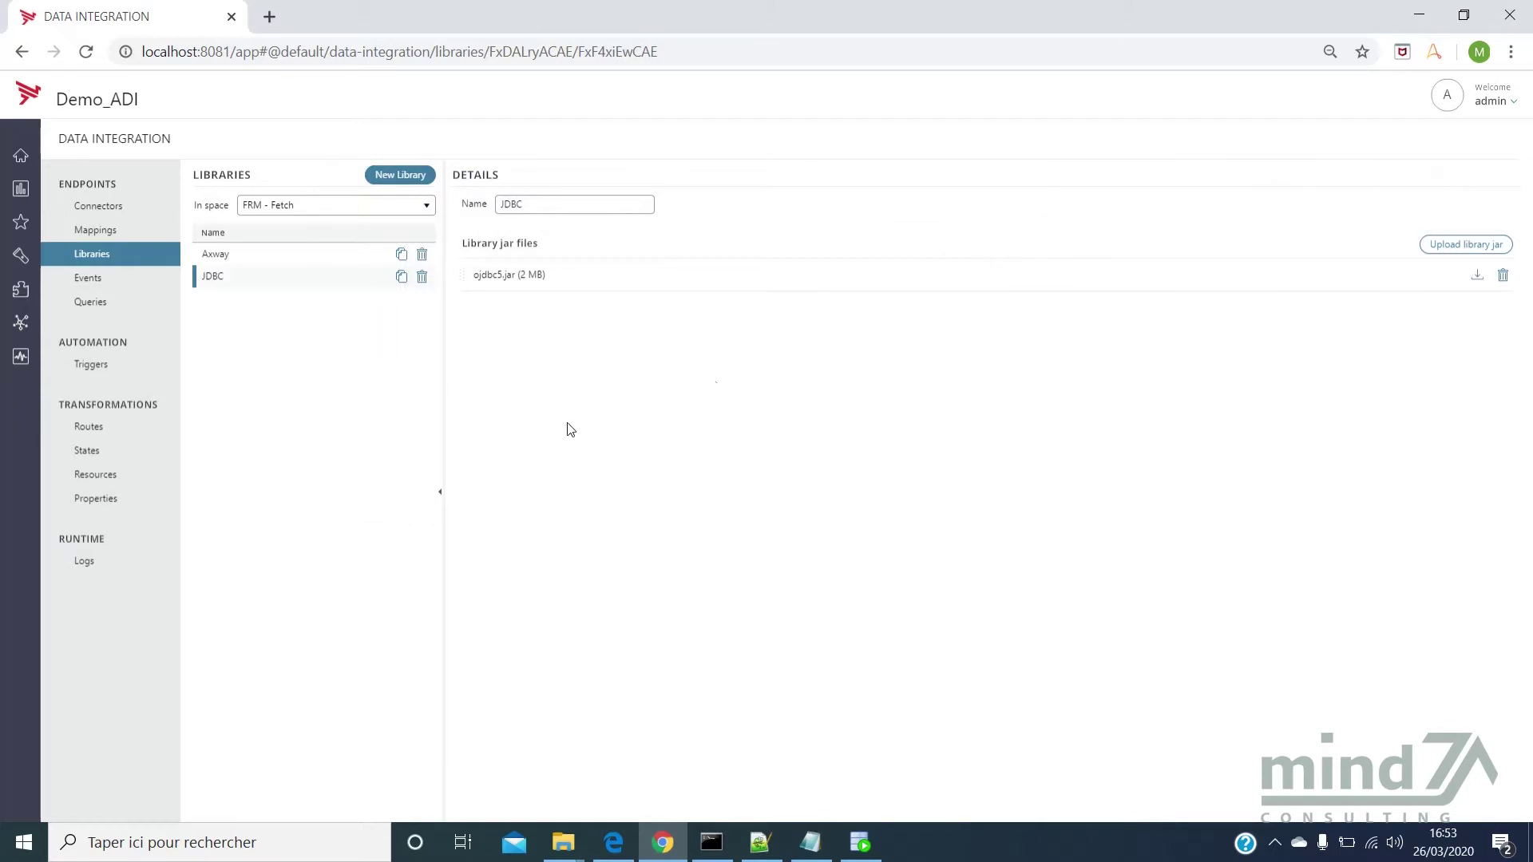
# Create a new connector named Demo_ADI with SQL as its class type
pyautogui.click(135, 201)
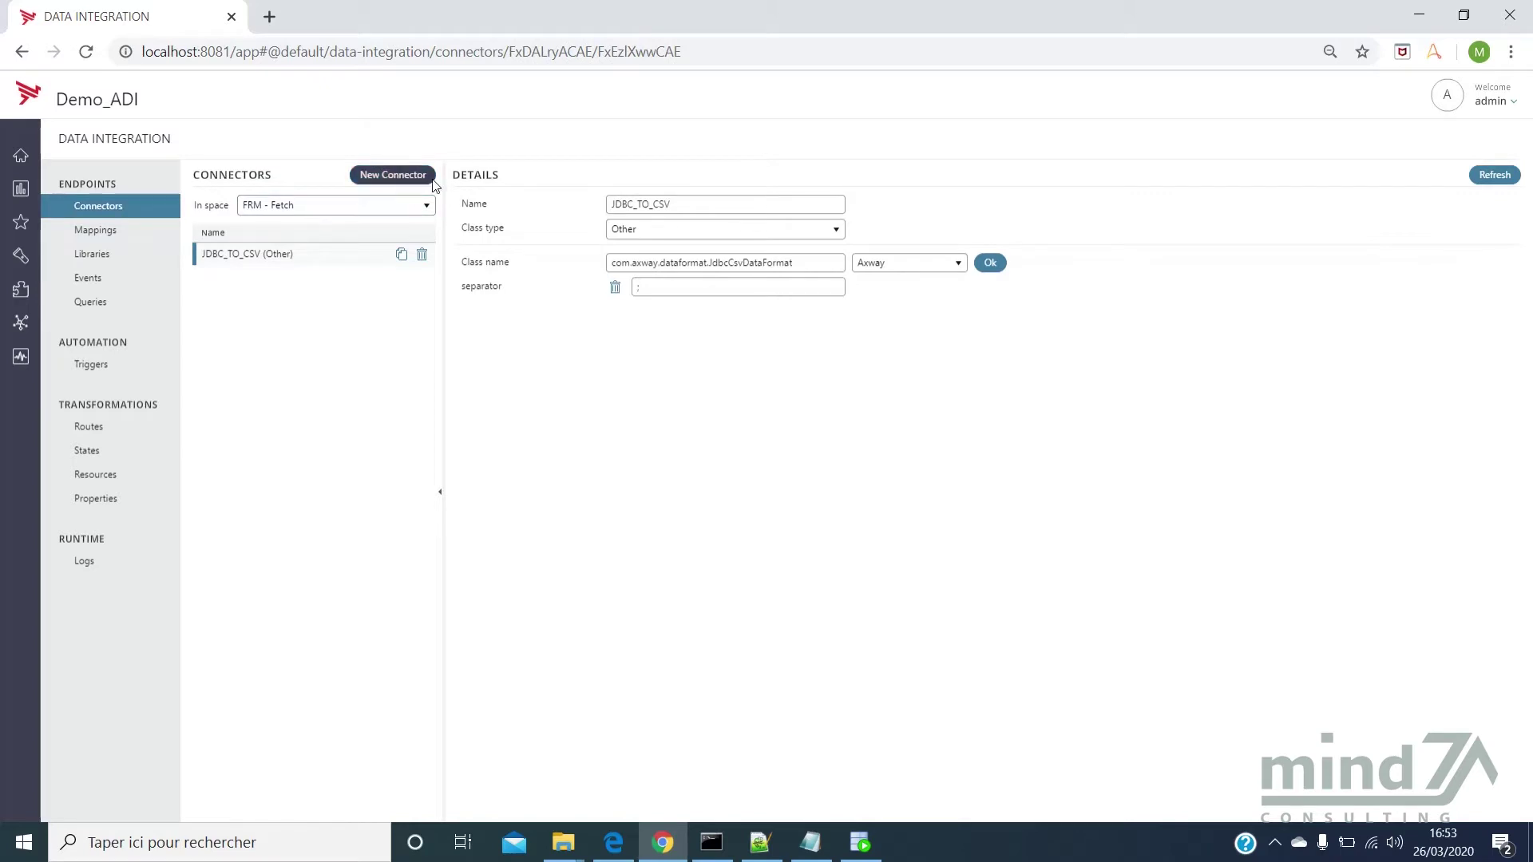
pyautogui.click(409, 174)
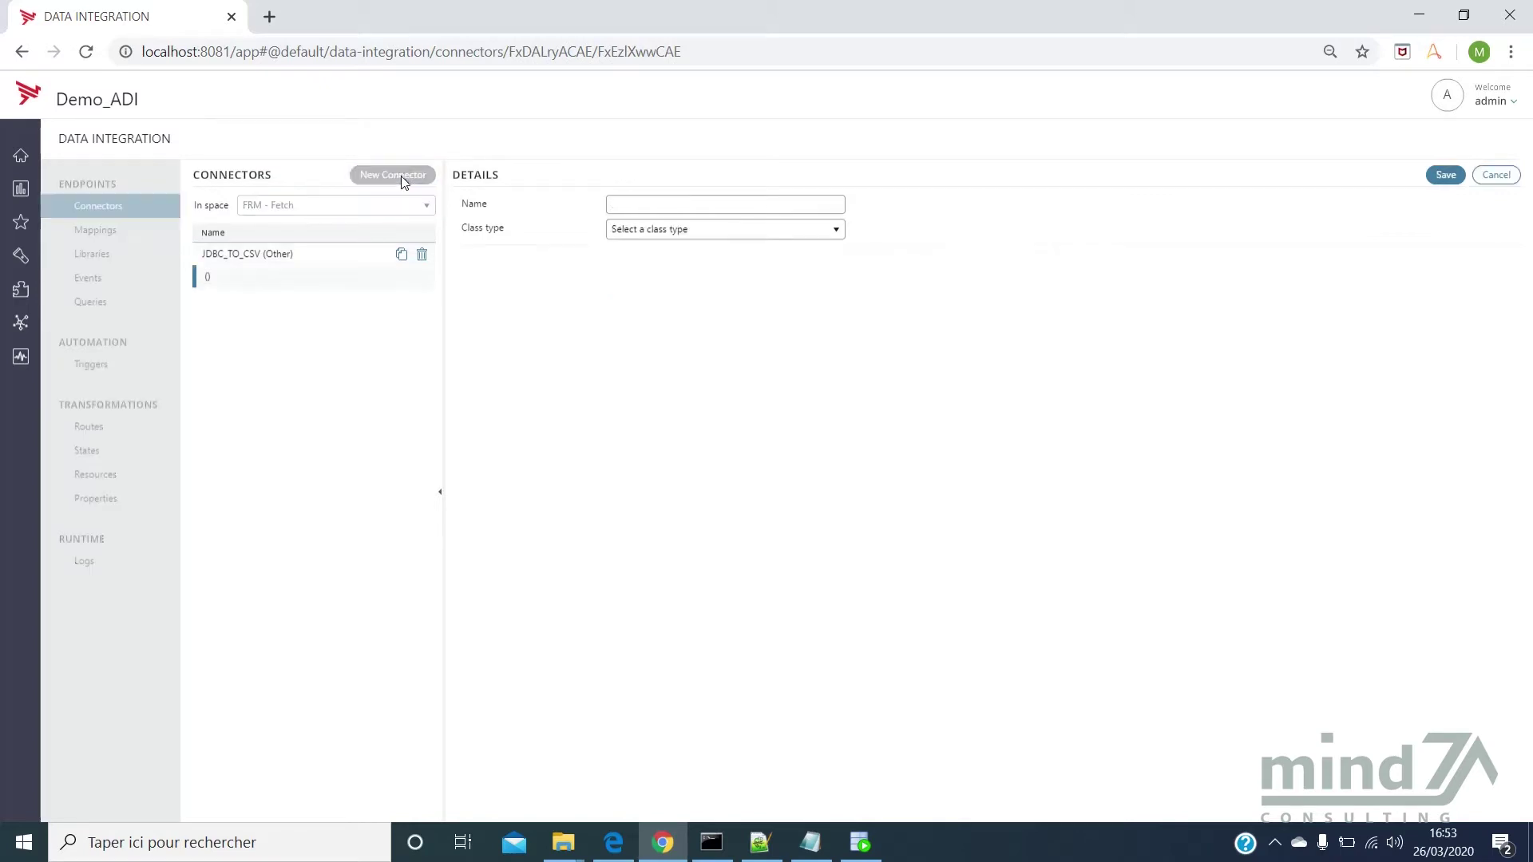
pyautogui.click(681, 205)
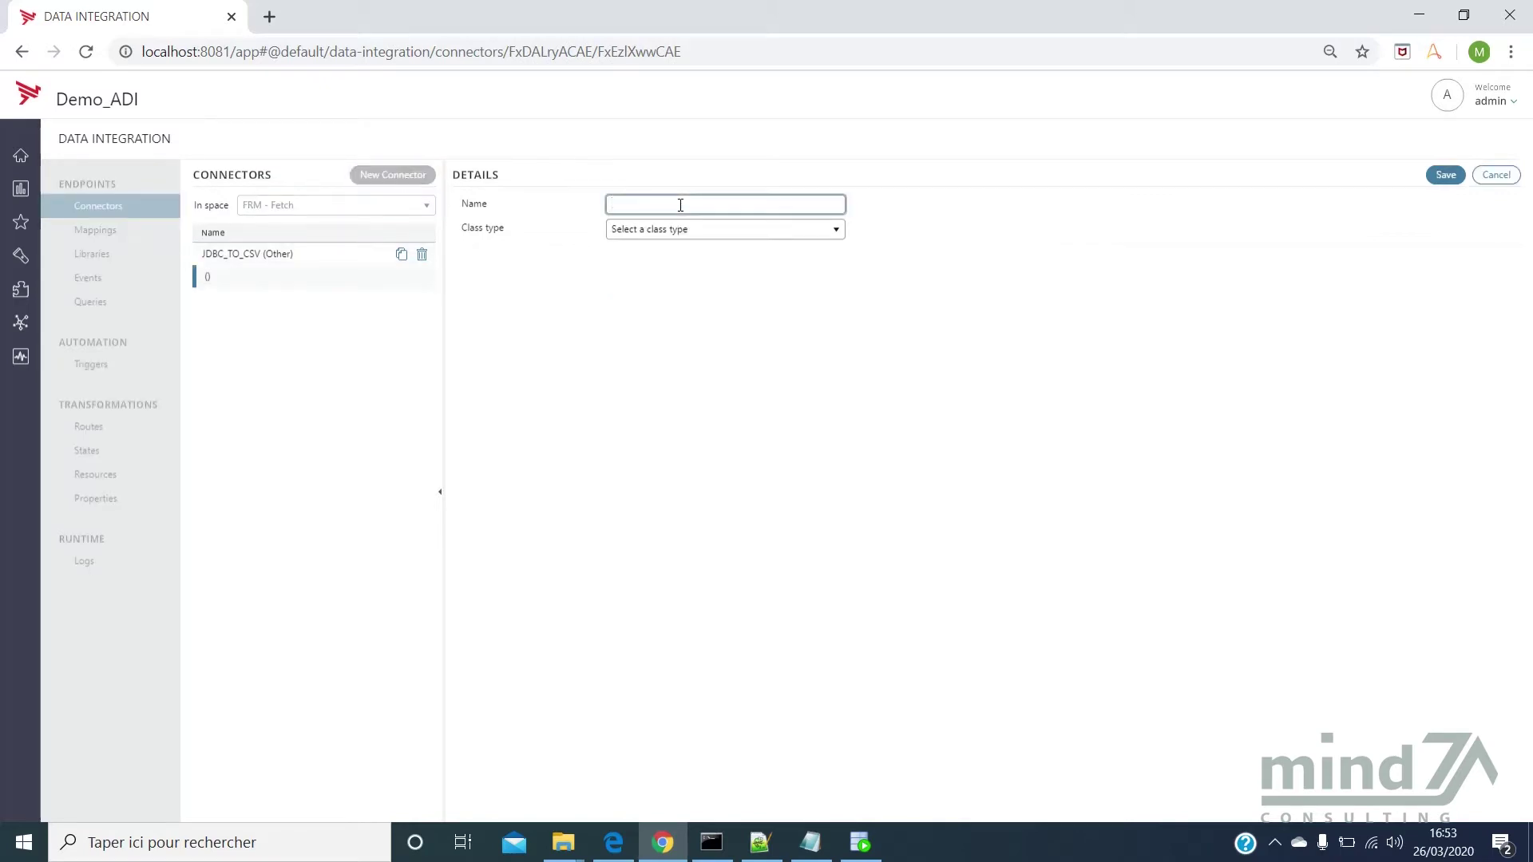
pyautogui.write('Demo_ADI')
pyautogui.click(783, 233)
pyautogui.click(778, 253)
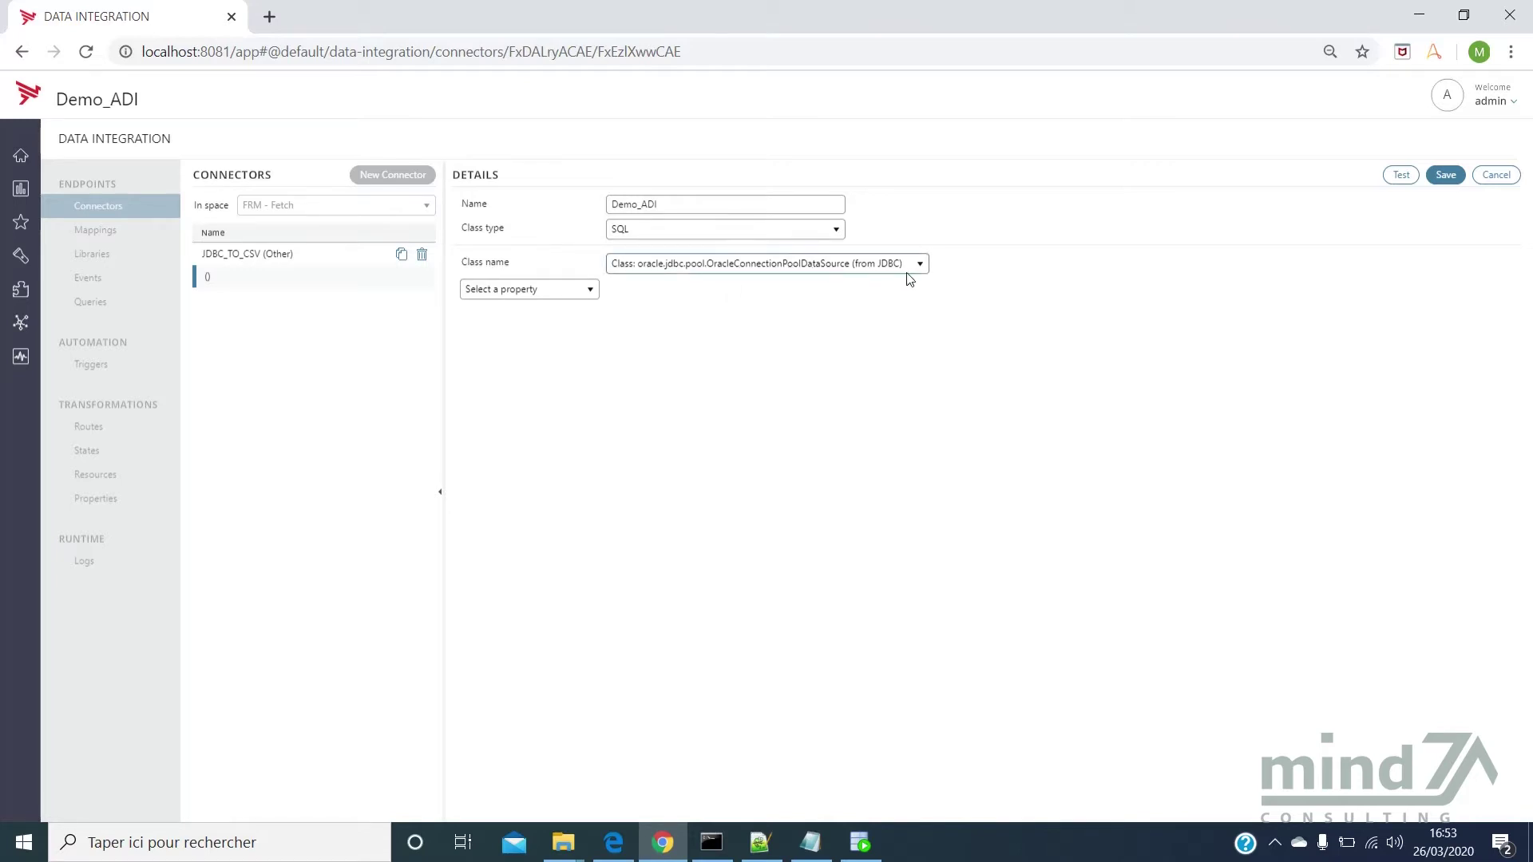
# Add the password, user and URL connection properties to Demo_ADI
pyautogui.click(589, 290)
pyautogui.scroll(-1, 515, 431)
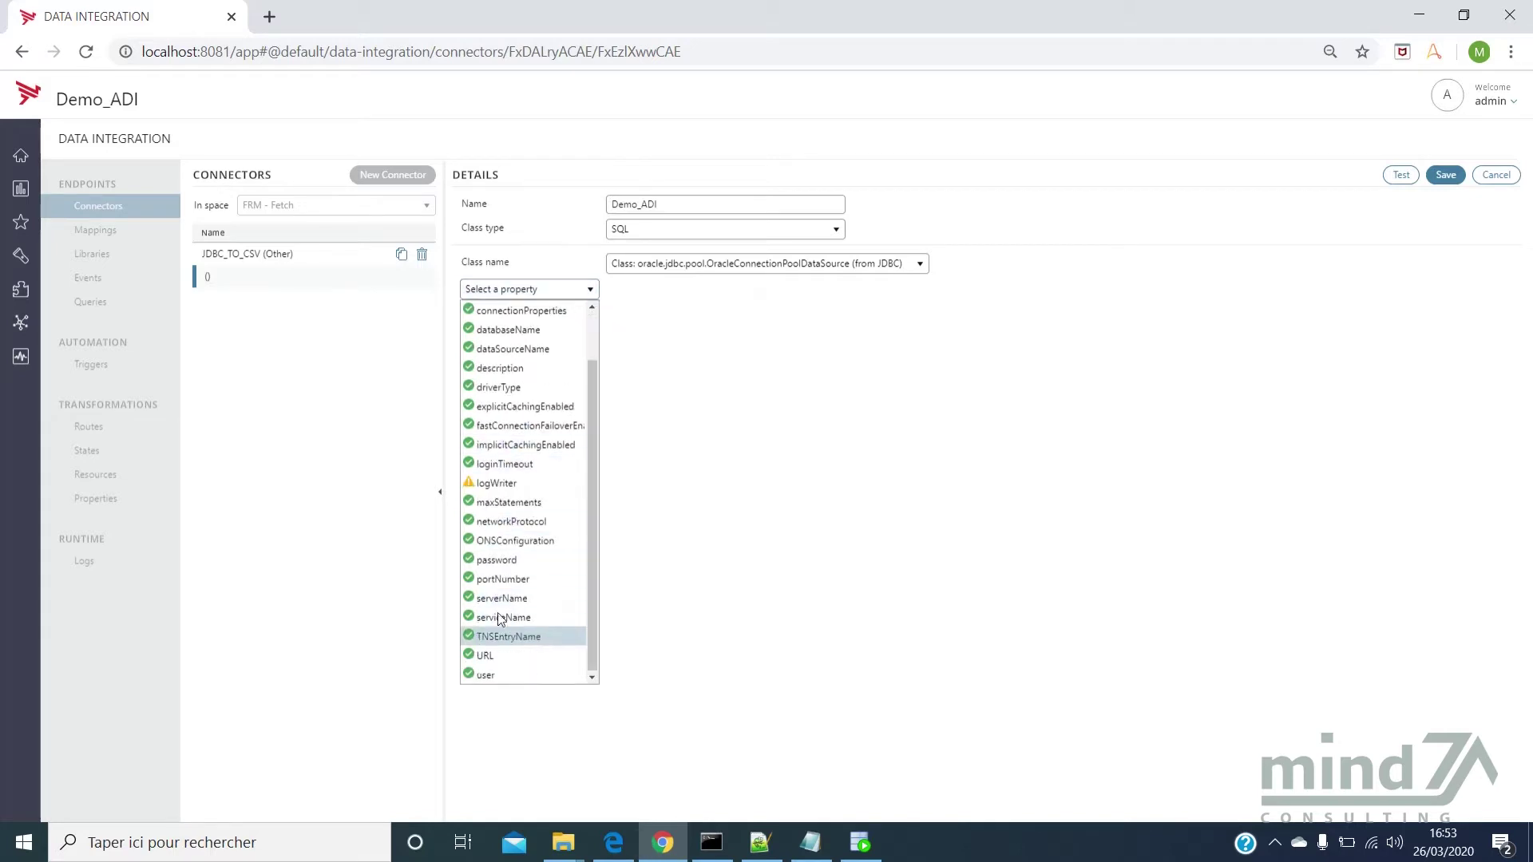
pyautogui.click(520, 564)
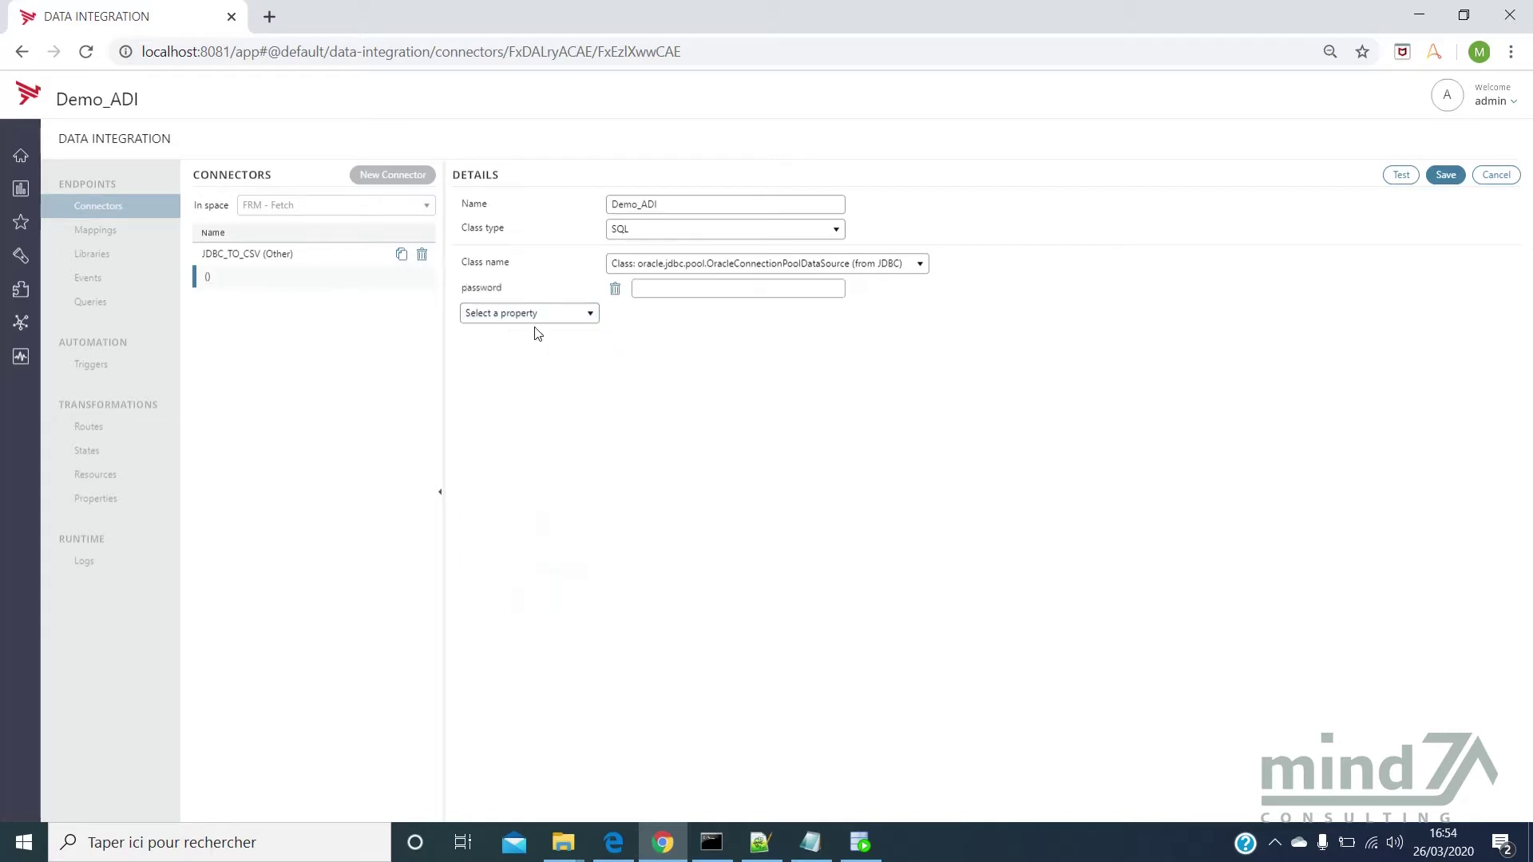
pyautogui.click(534, 313)
pyautogui.scroll(-1, 559, 472)
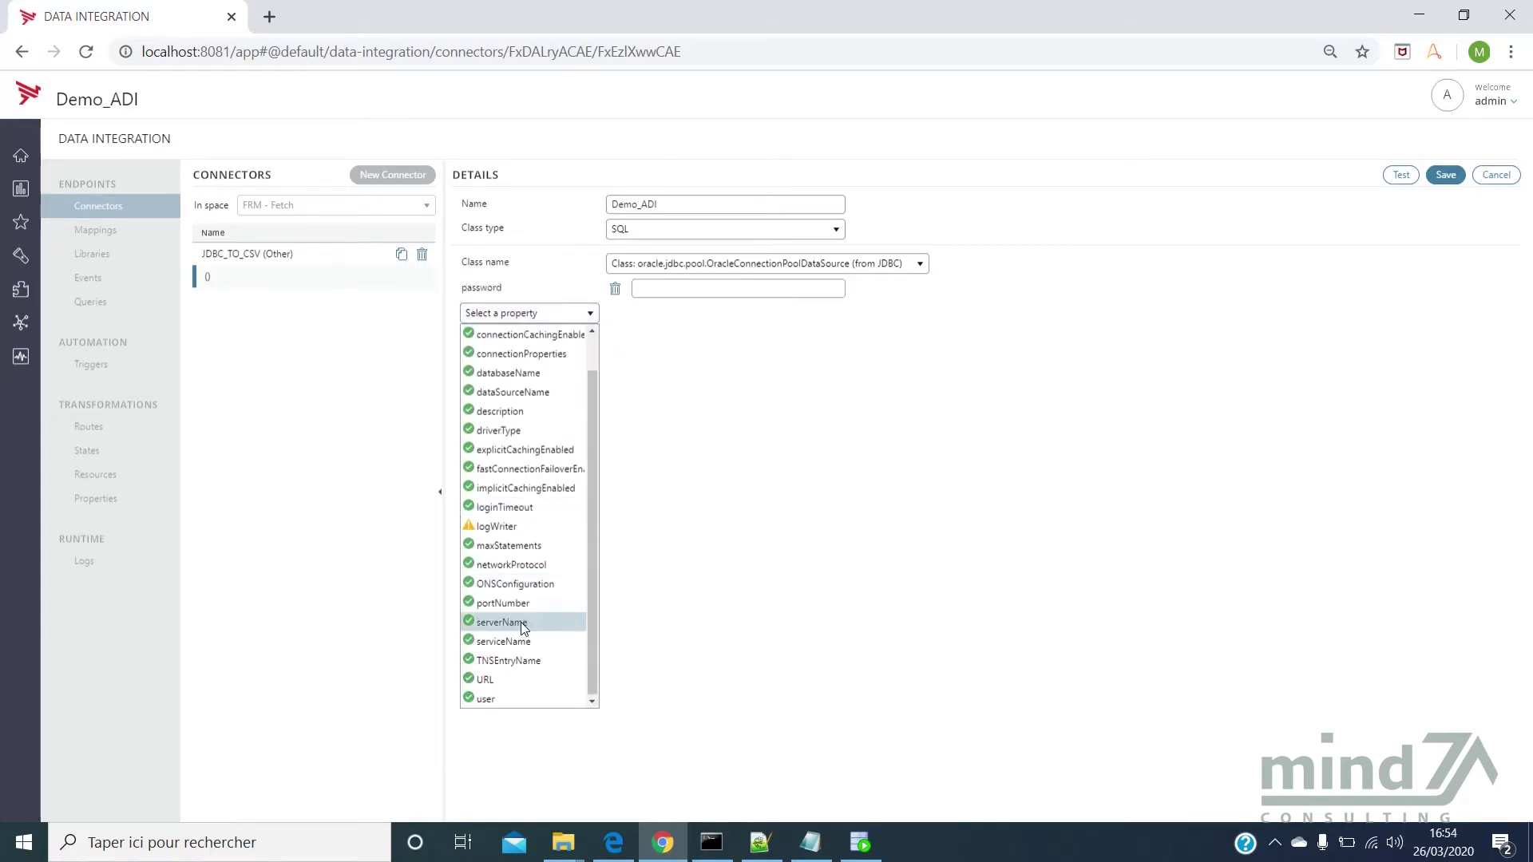
pyautogui.click(505, 695)
pyautogui.click(521, 336)
pyautogui.scroll(-1, 519, 519)
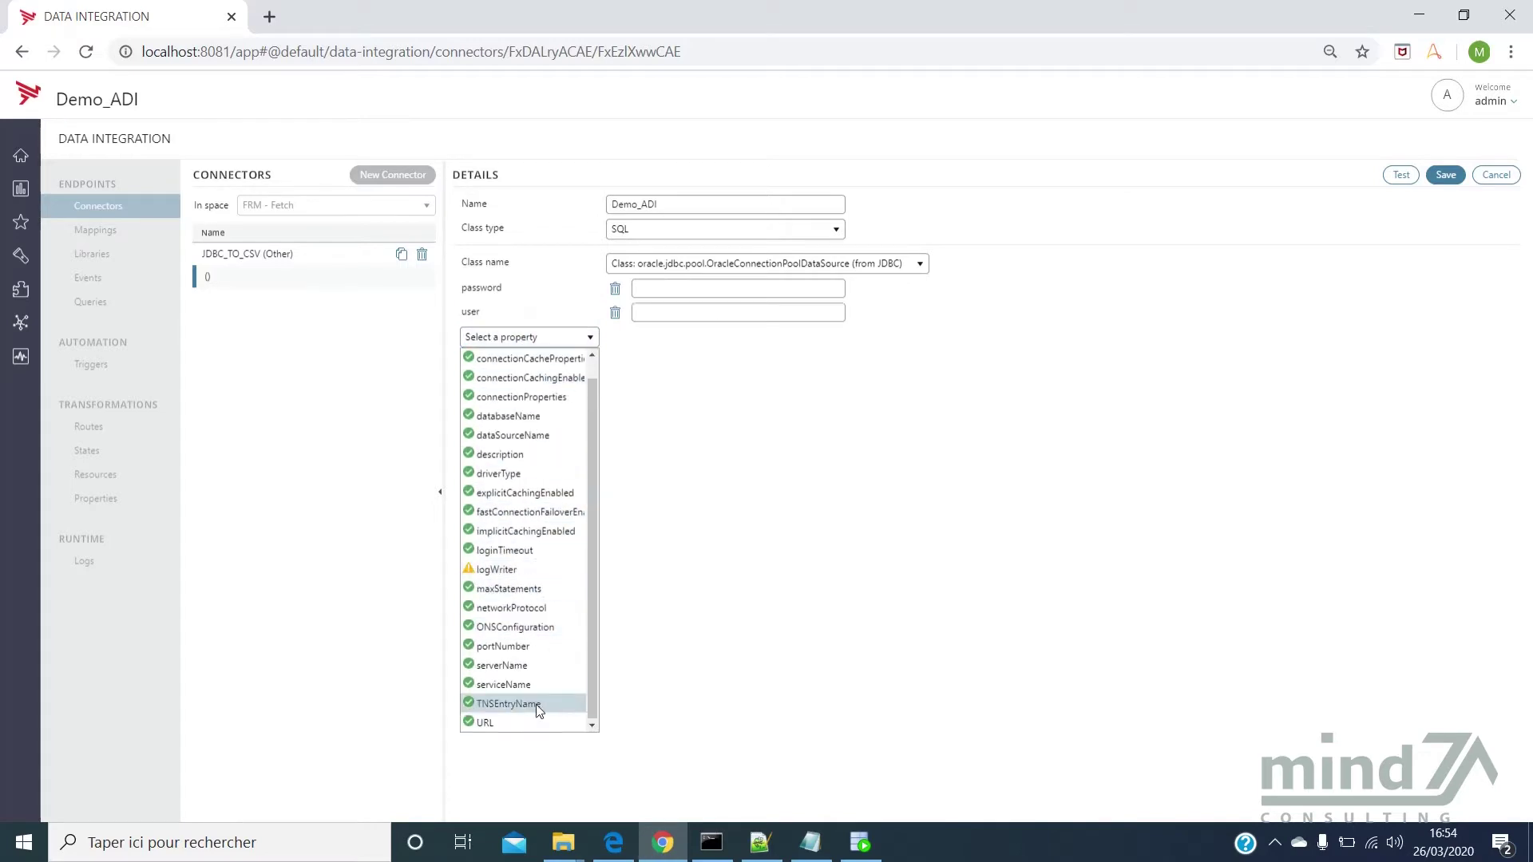
pyautogui.click(512, 725)
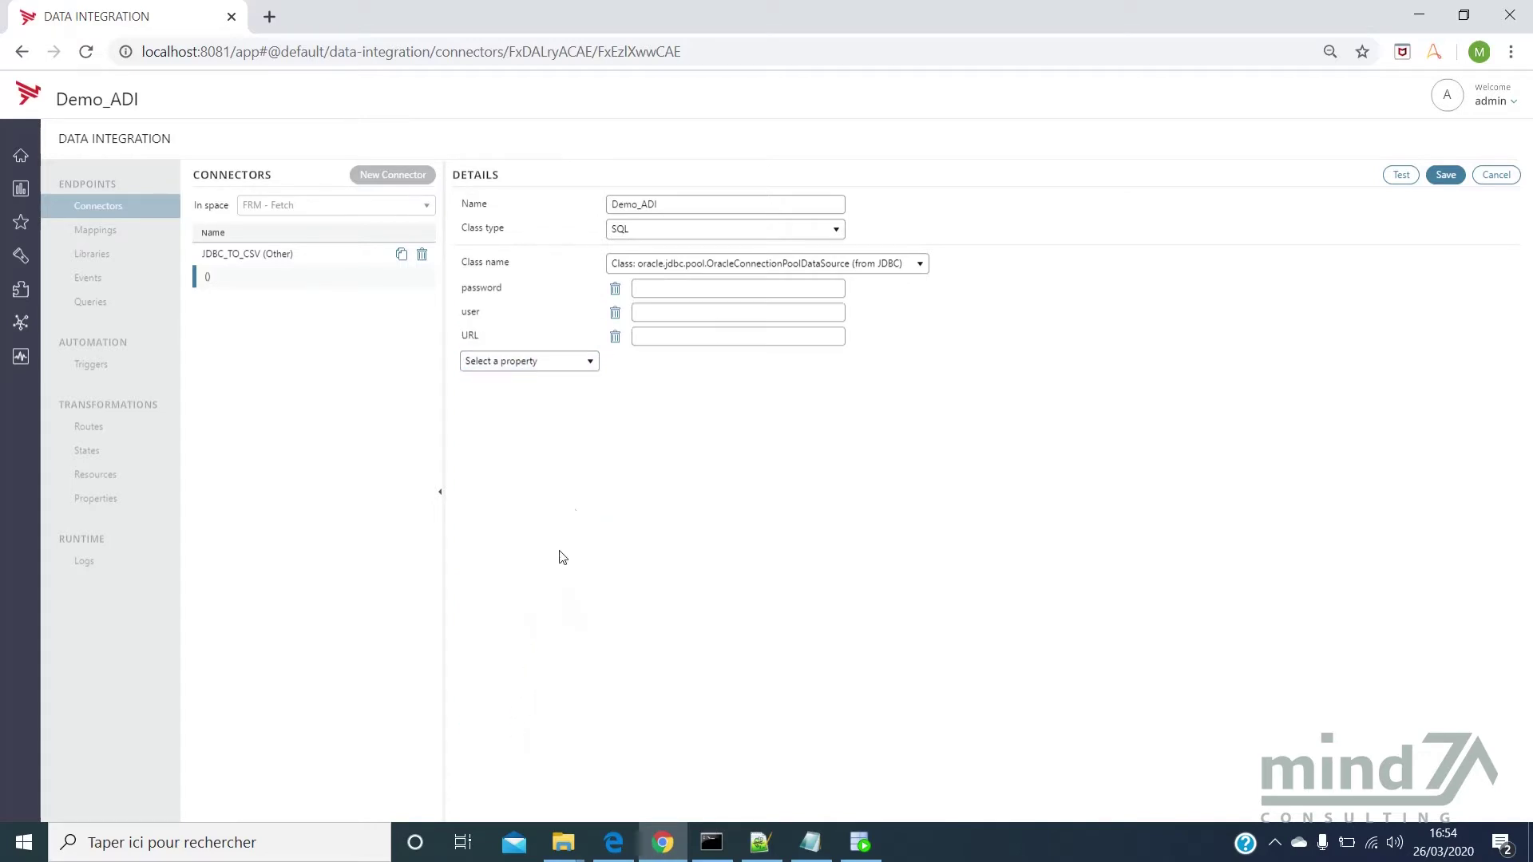
# Enter the database account password in the password property
pyautogui.click(658, 291)
pyautogui.write('admin')
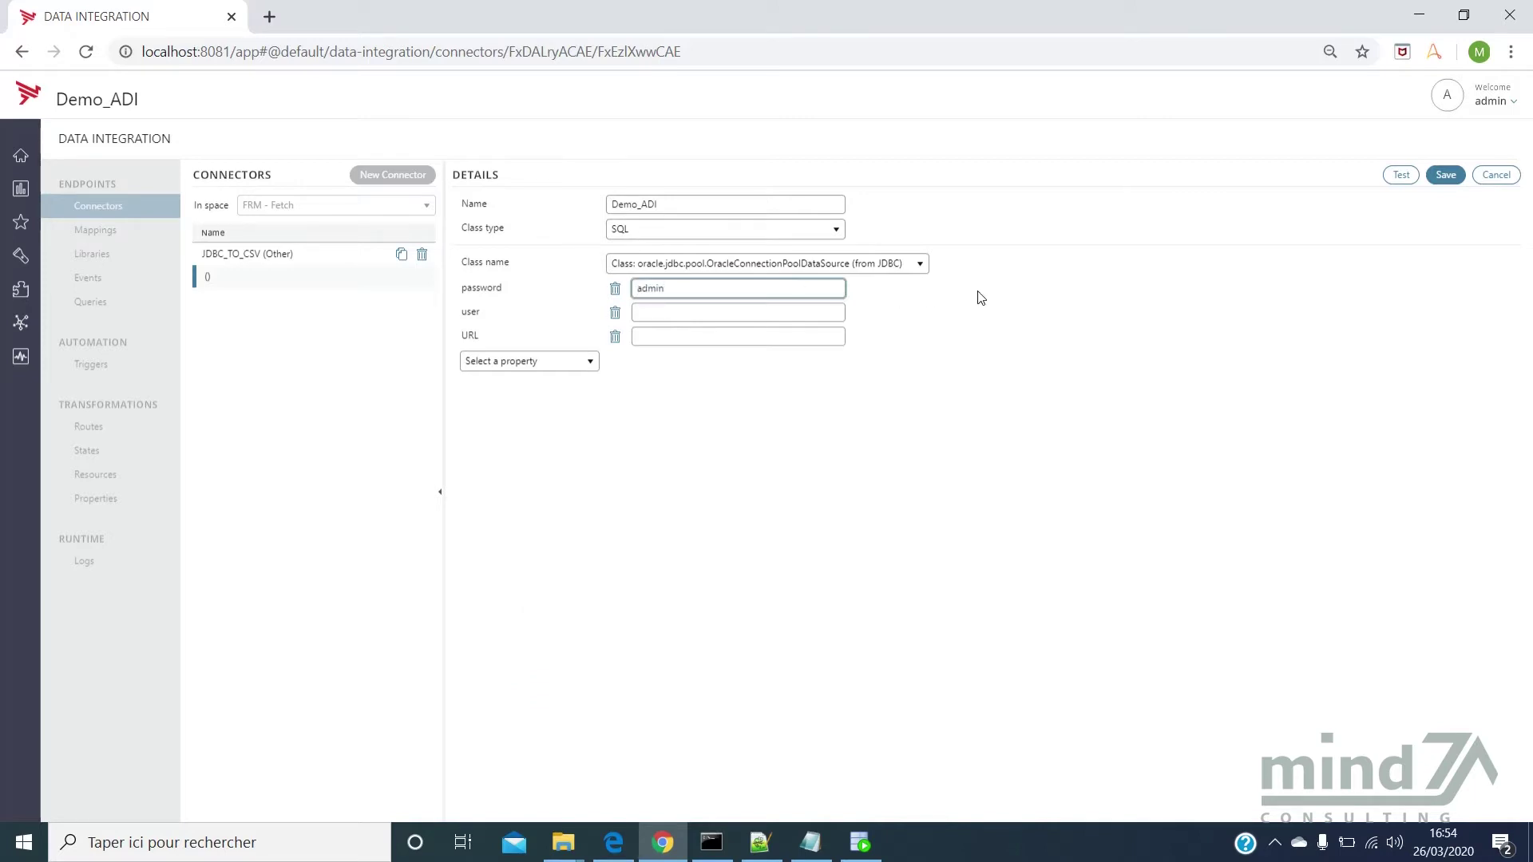
pyautogui.click(700, 314)
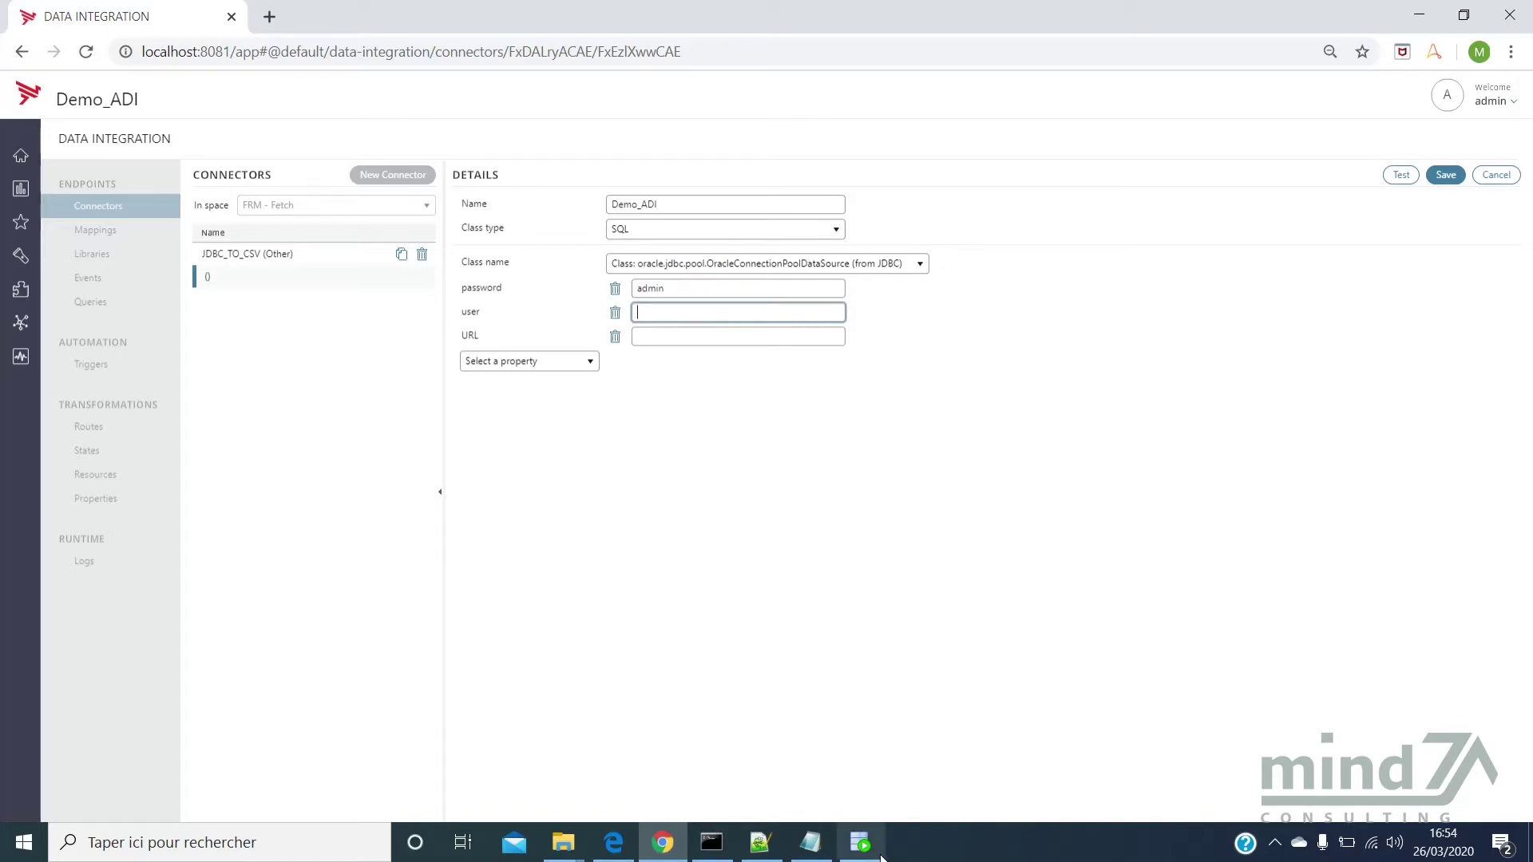
pyautogui.click(860, 843)
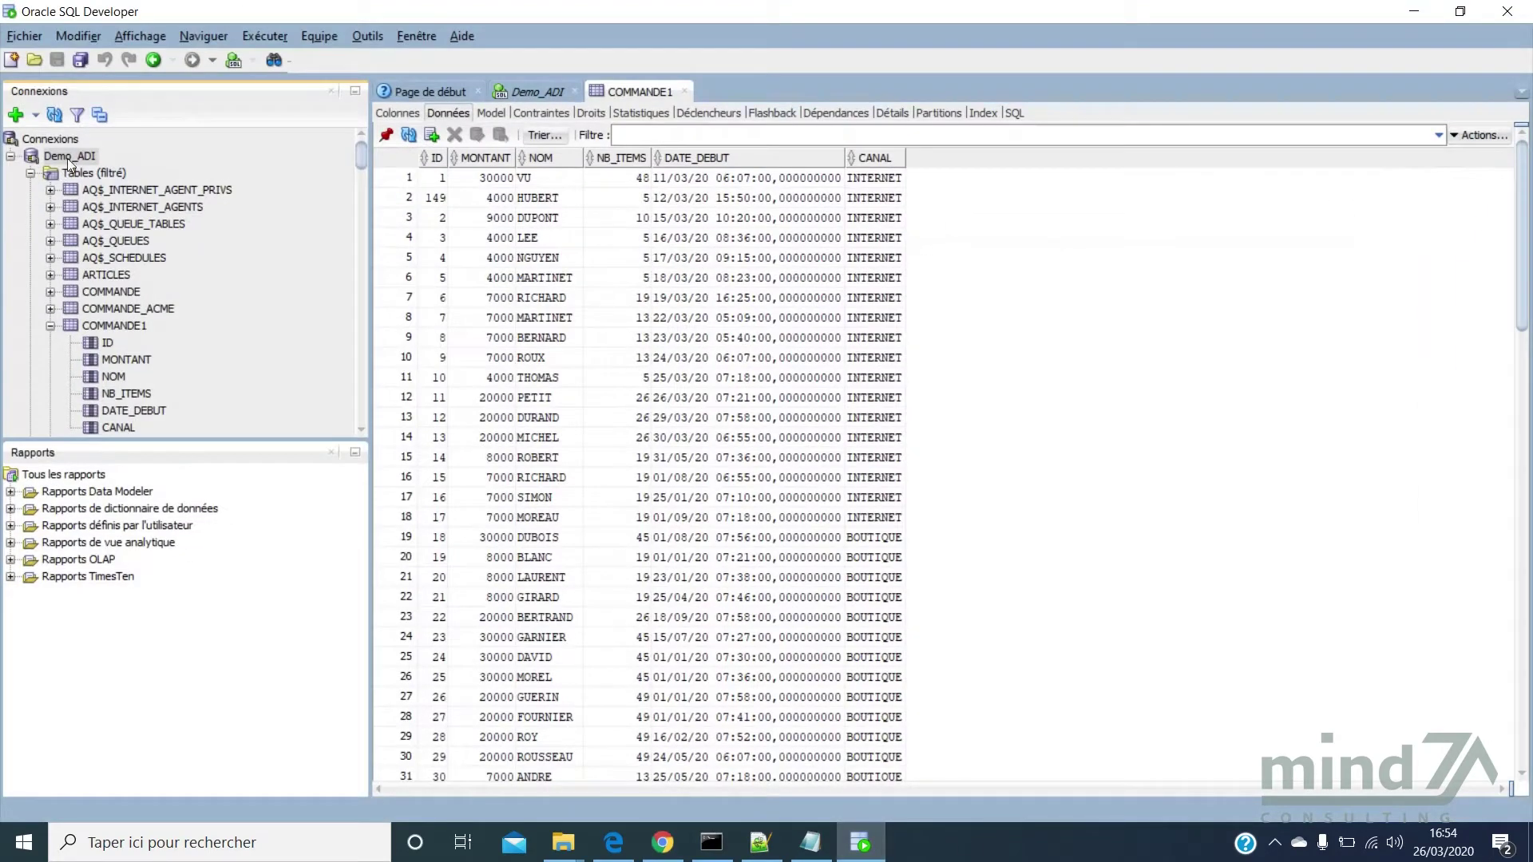
# Review the Demo_ADI connection properties: host localhost, port 1521, SID xe
pyautogui.rightClick(70, 156)
pyautogui.click(105, 644)
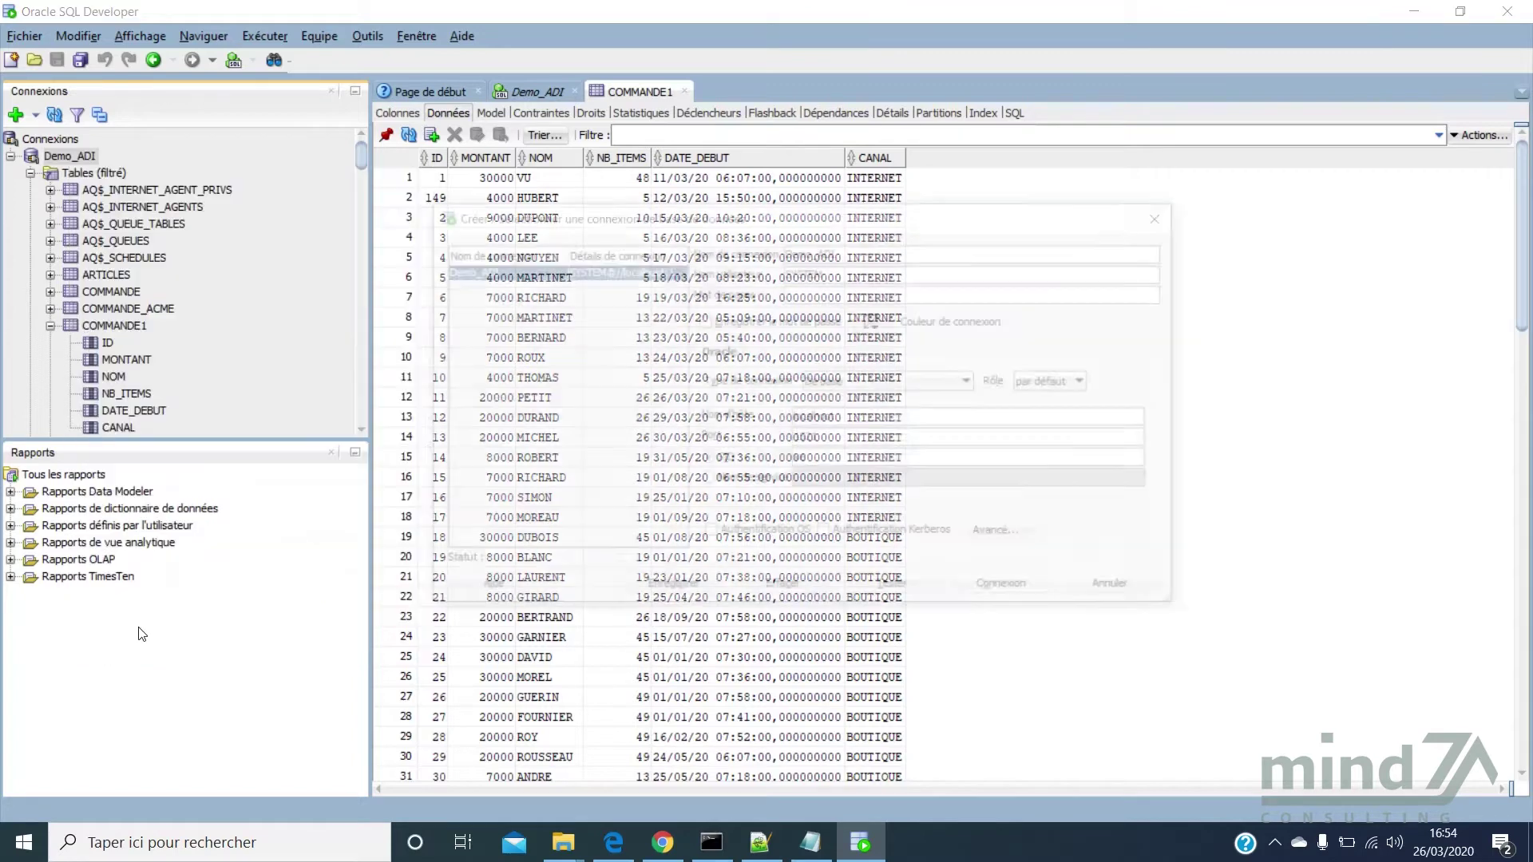
pyautogui.moveTo(822, 224); pyautogui.dragTo(713, 145)
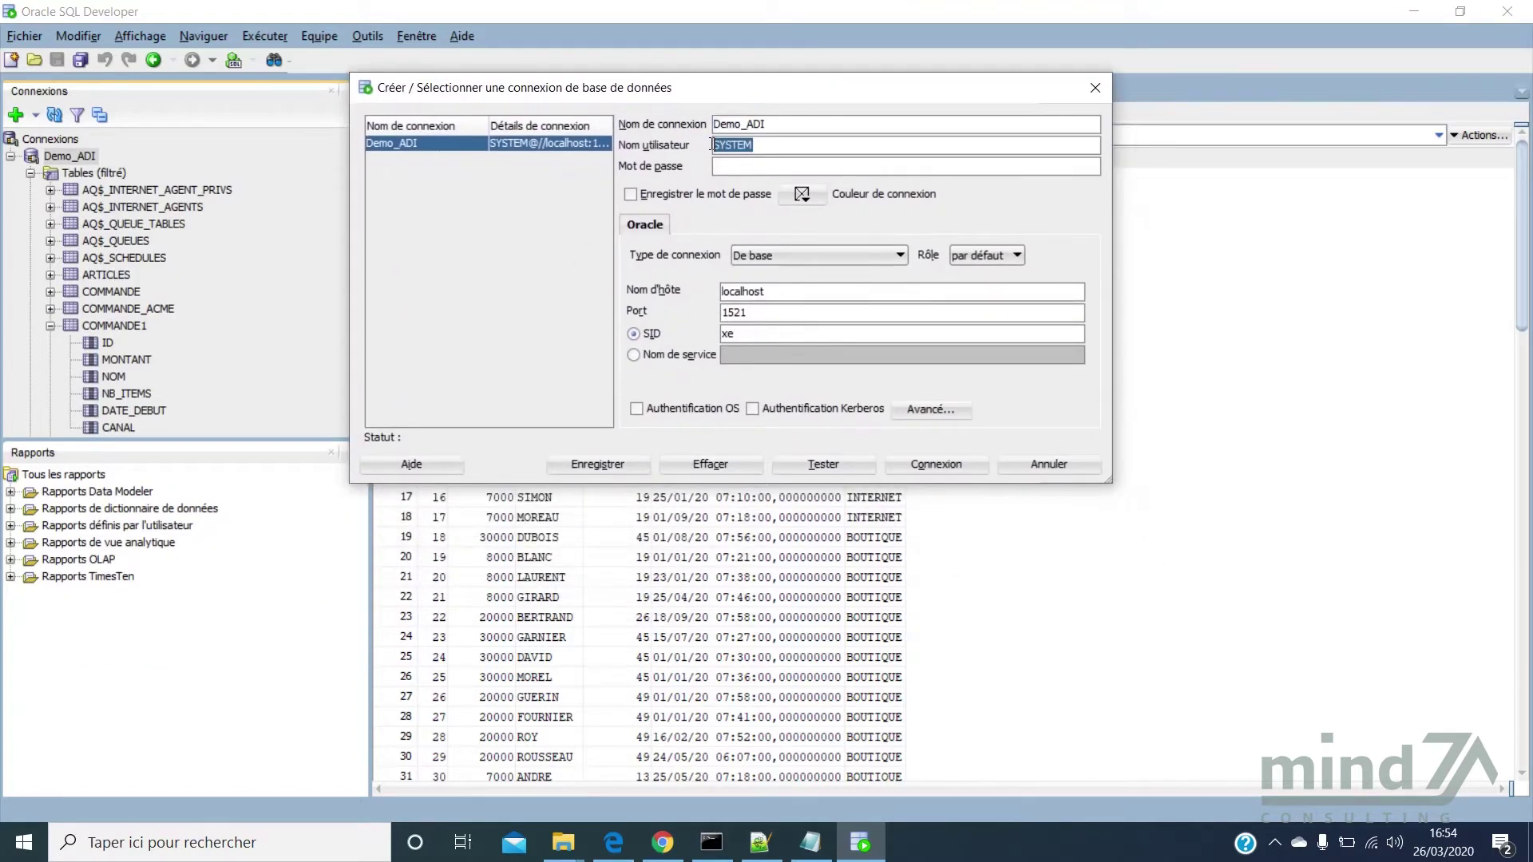
pyautogui.moveTo(769, 293); pyautogui.dragTo(723, 312)
pyautogui.click(663, 845)
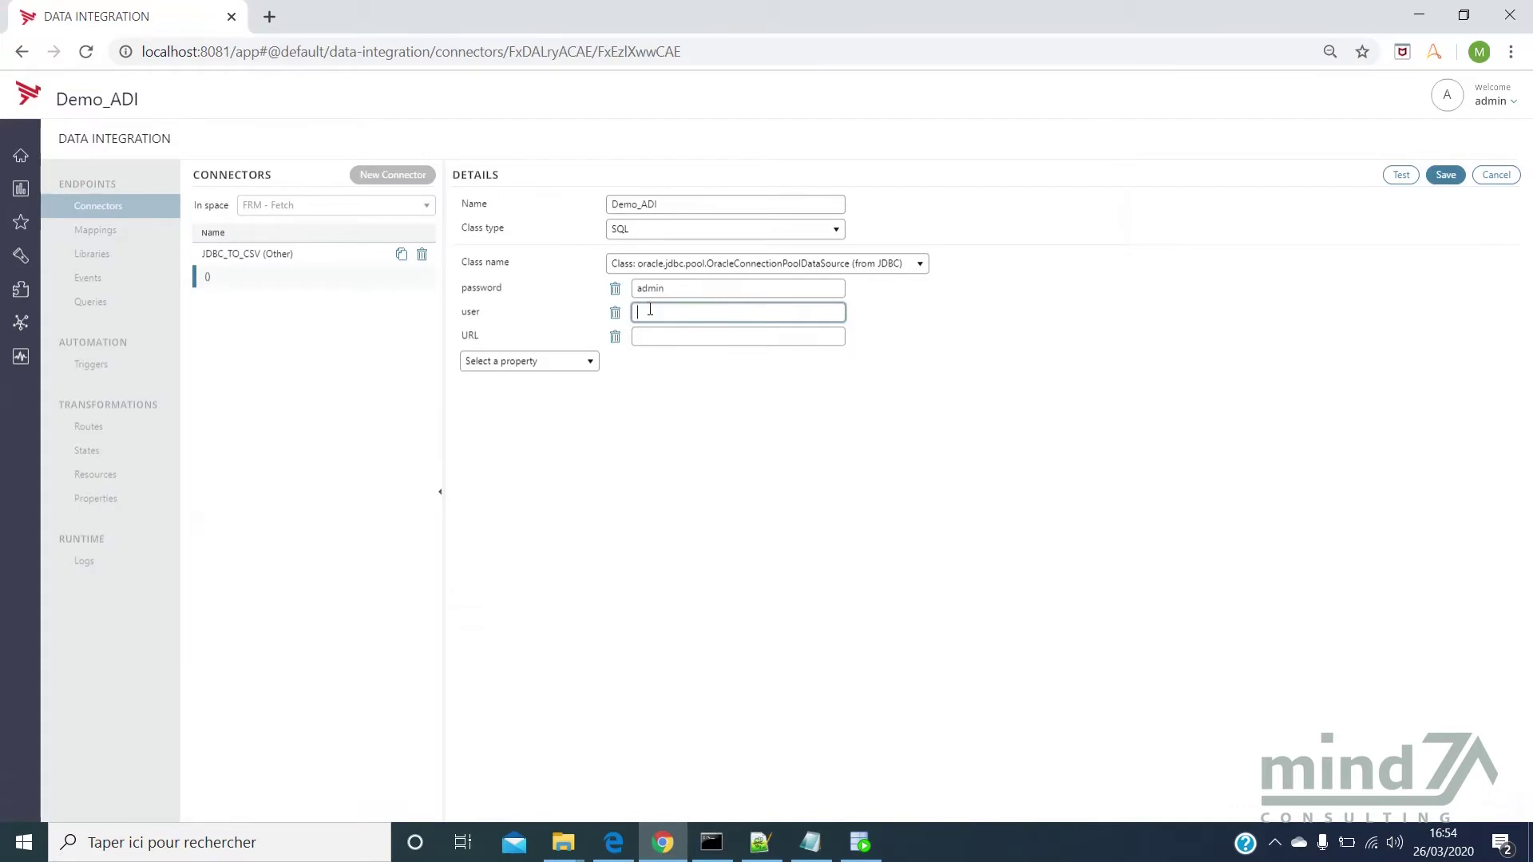
pyautogui.write('SYSTEM')
pyautogui.click(811, 842)
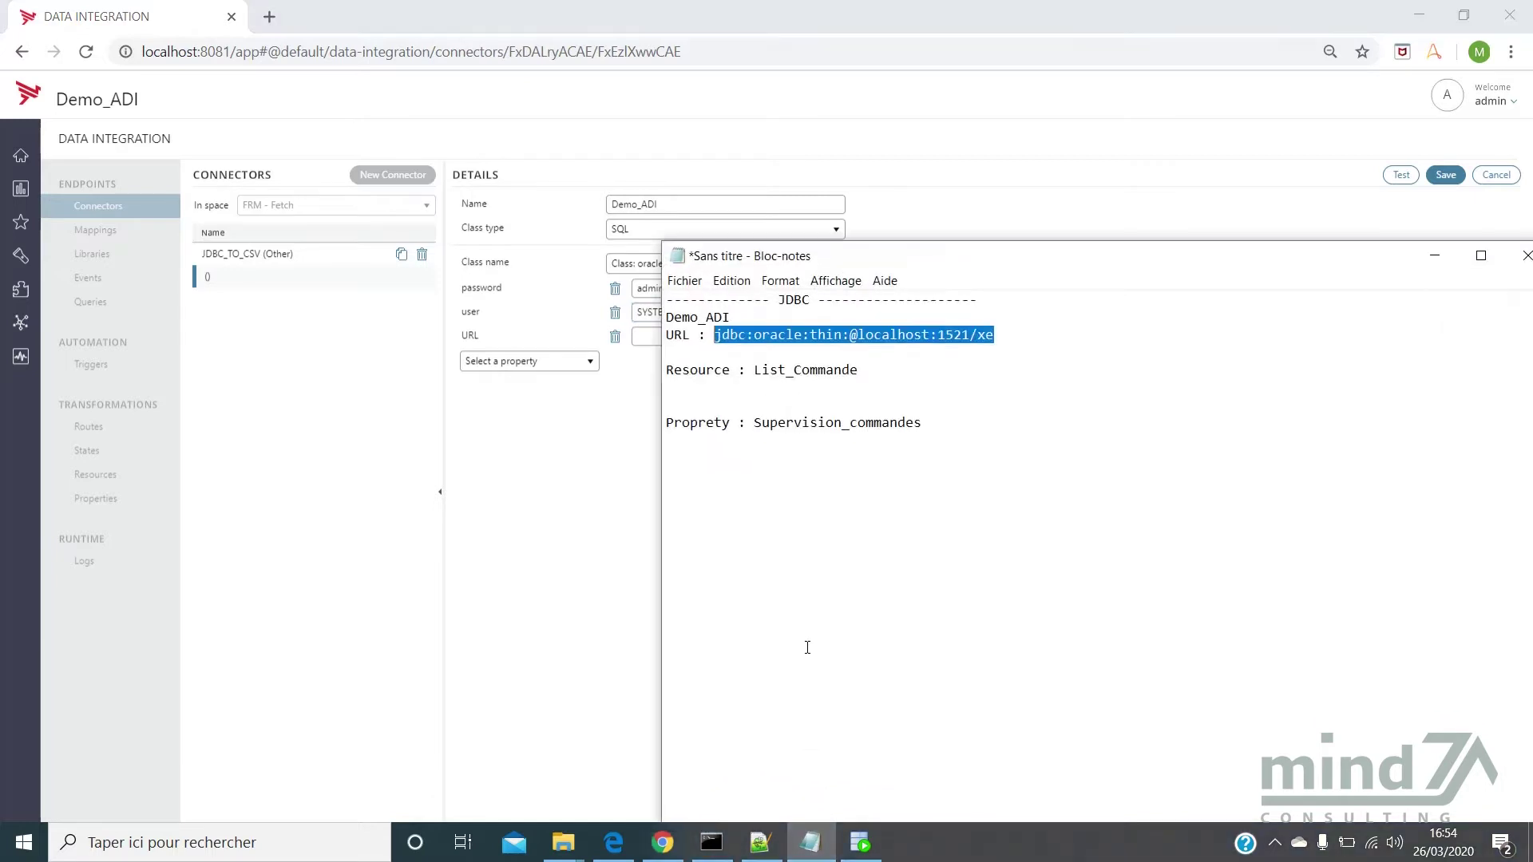
pyautogui.click(802, 371)
pyautogui.moveTo(714, 335); pyautogui.dragTo(1002, 329)
pyautogui.hotkey('ctrl', 'c')
pyautogui.click(648, 338)
pyautogui.hotkey('ctrl', 'v')
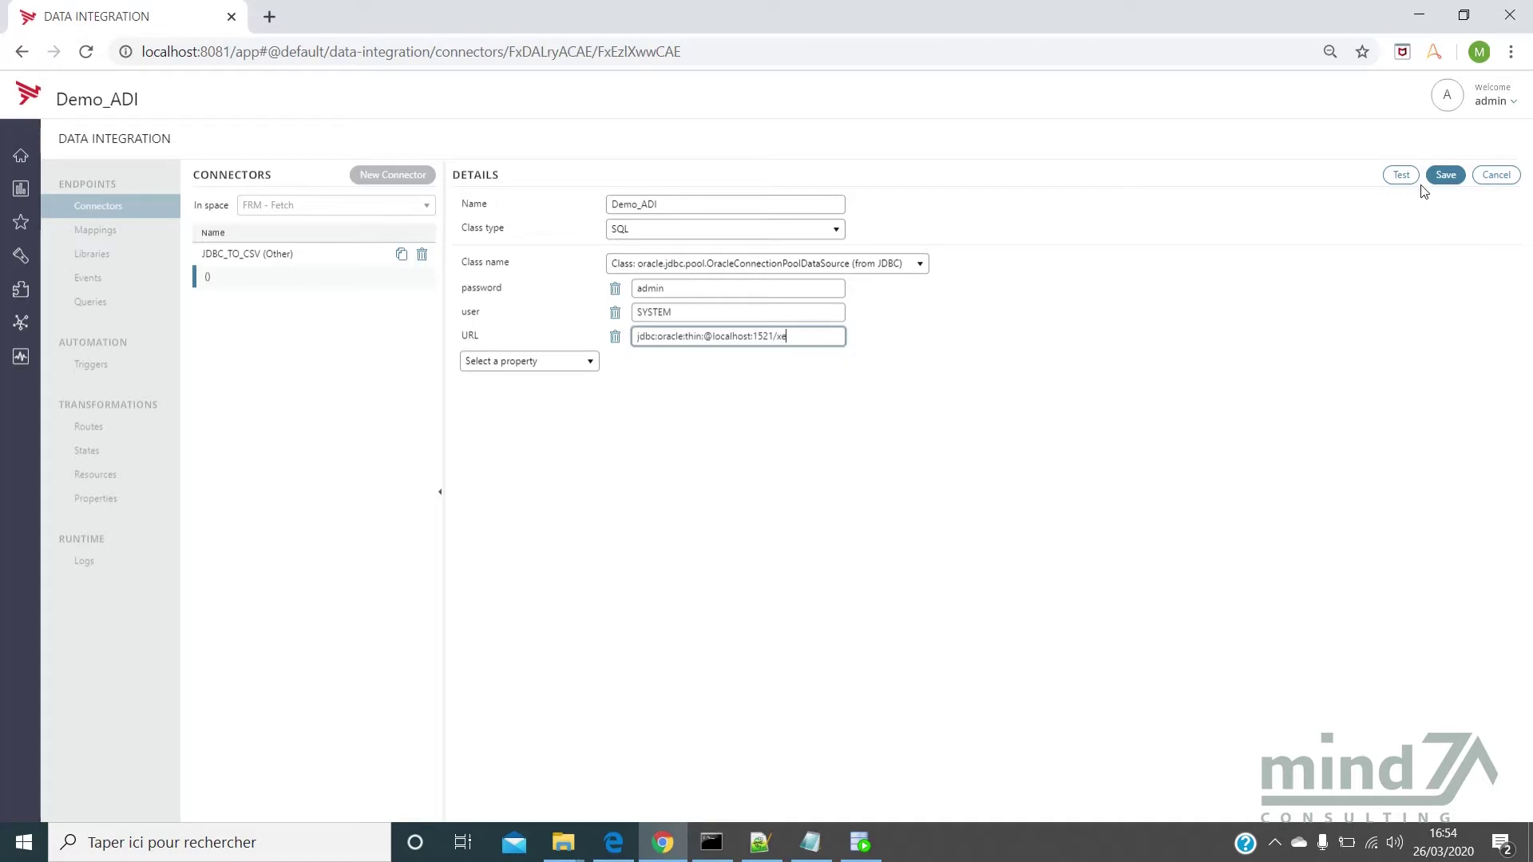
pyautogui.click(1402, 177)
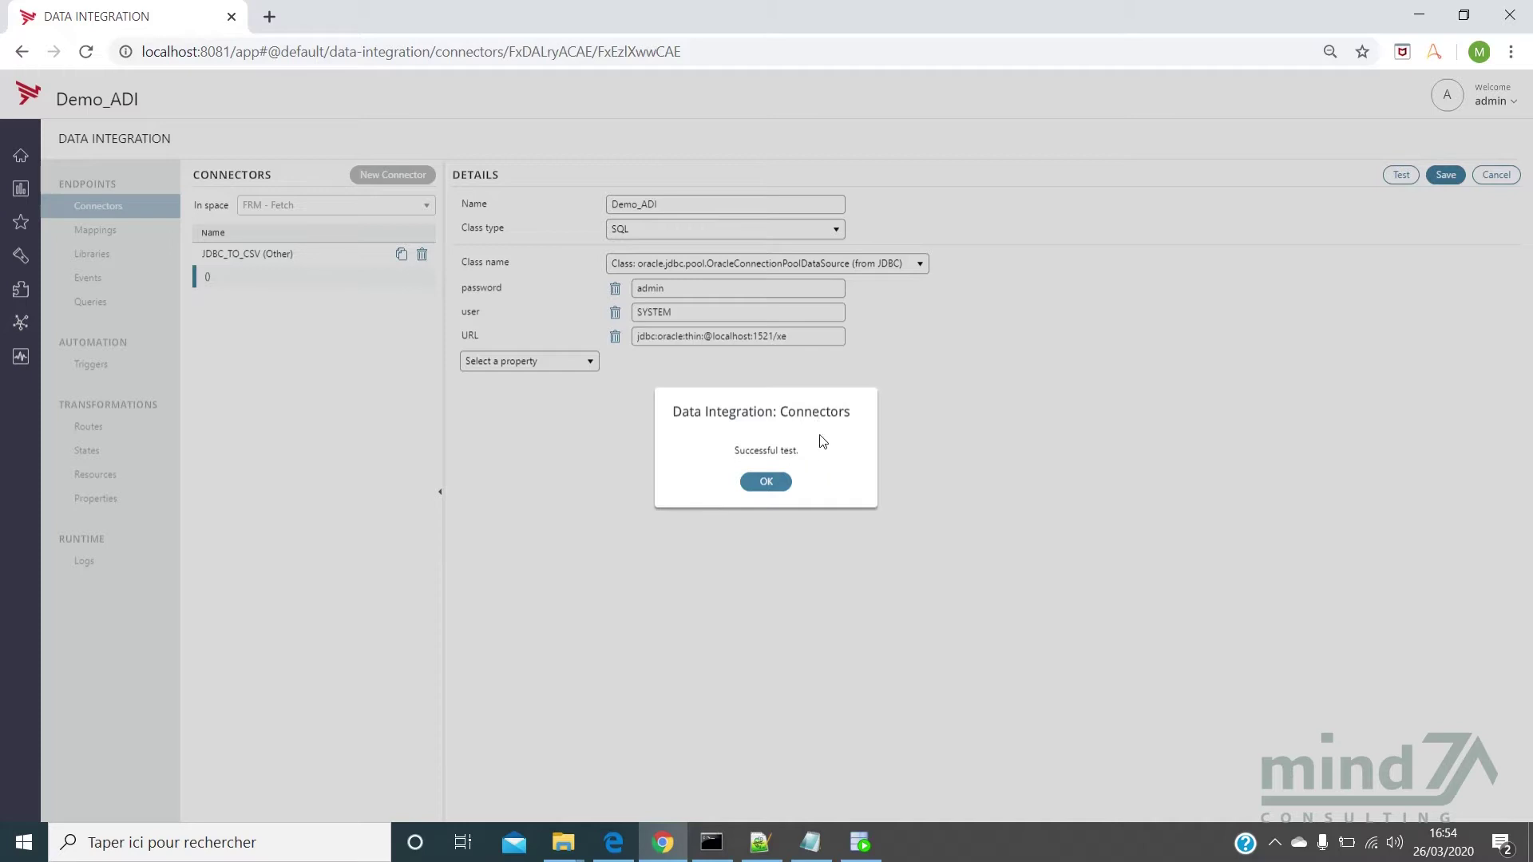
# Acknowledge the successful Demo_ADI connection test message
pyautogui.click(767, 482)
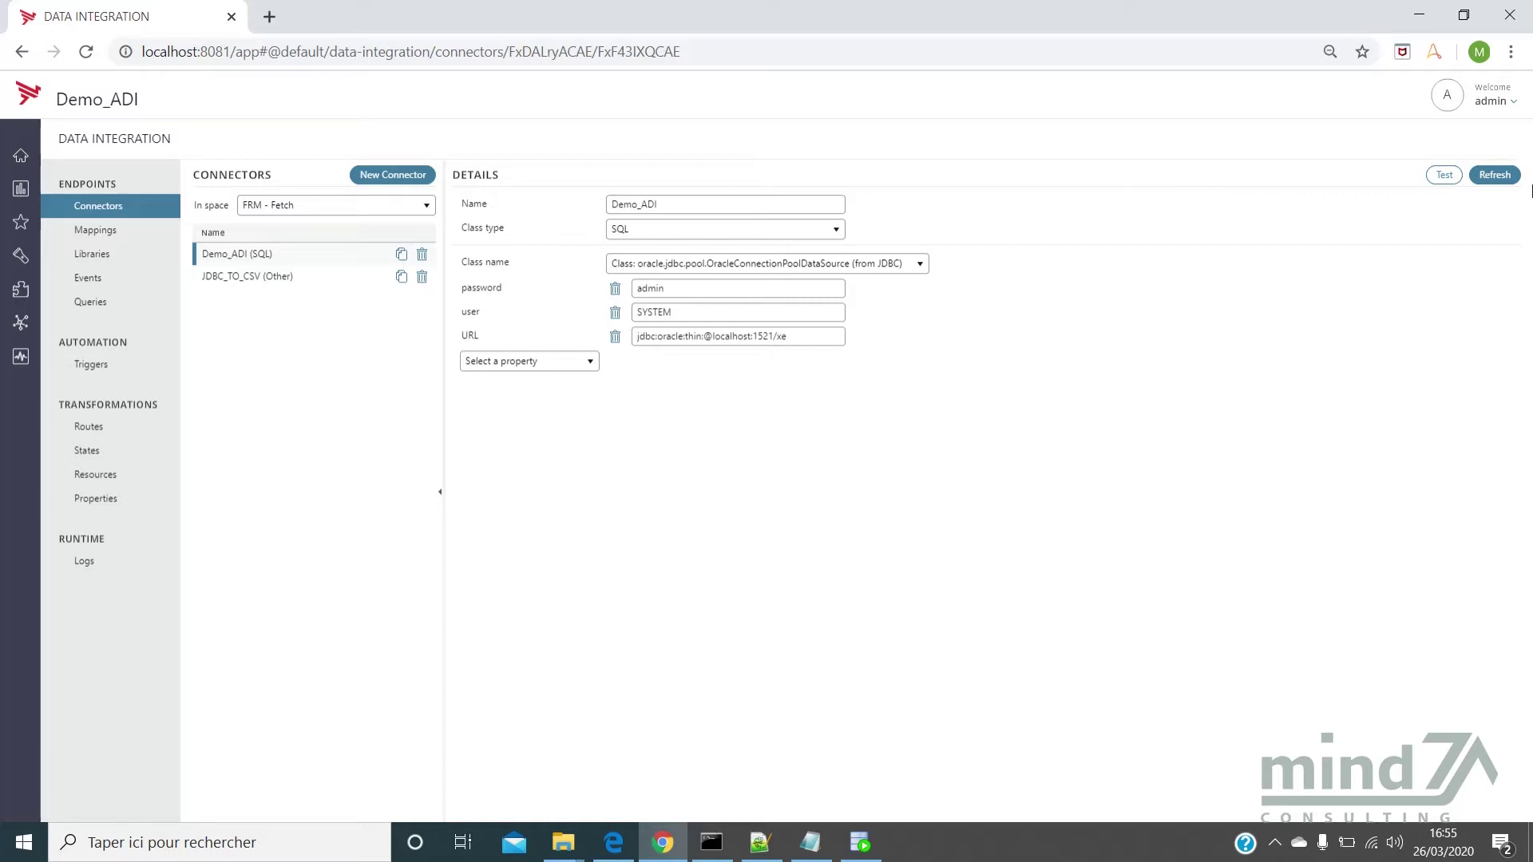
pyautogui.click(860, 843)
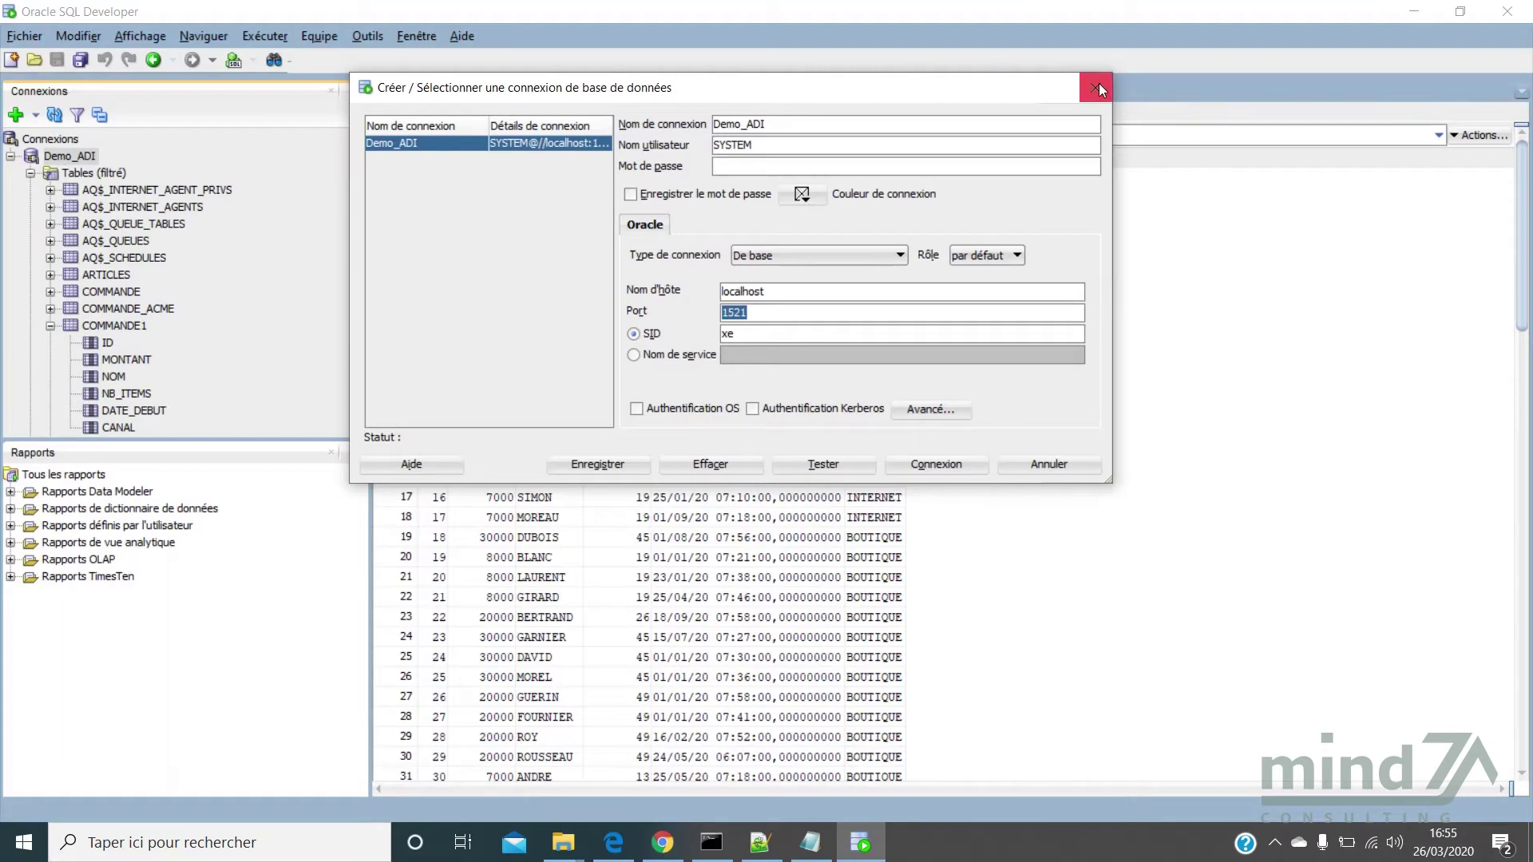
# Run the Commande1 SELECT query in the Demo_ADI worksheet, fetching 50 rows
pyautogui.click(1095, 87)
pyautogui.click(543, 89)
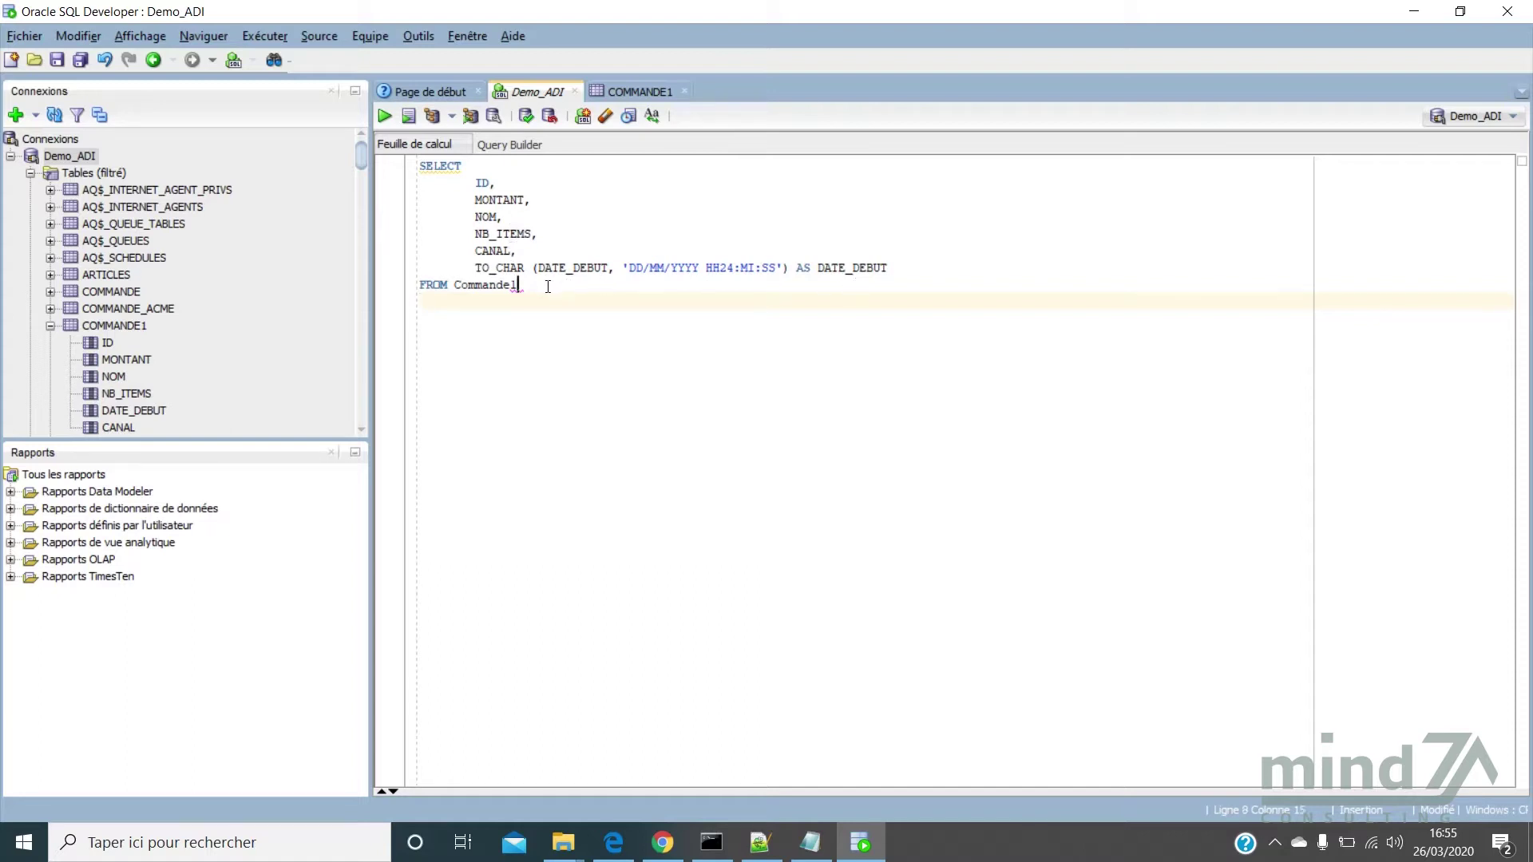
pyautogui.moveTo(531, 286); pyautogui.dragTo(396, 171)
pyautogui.hotkey('ctrl', 'c')
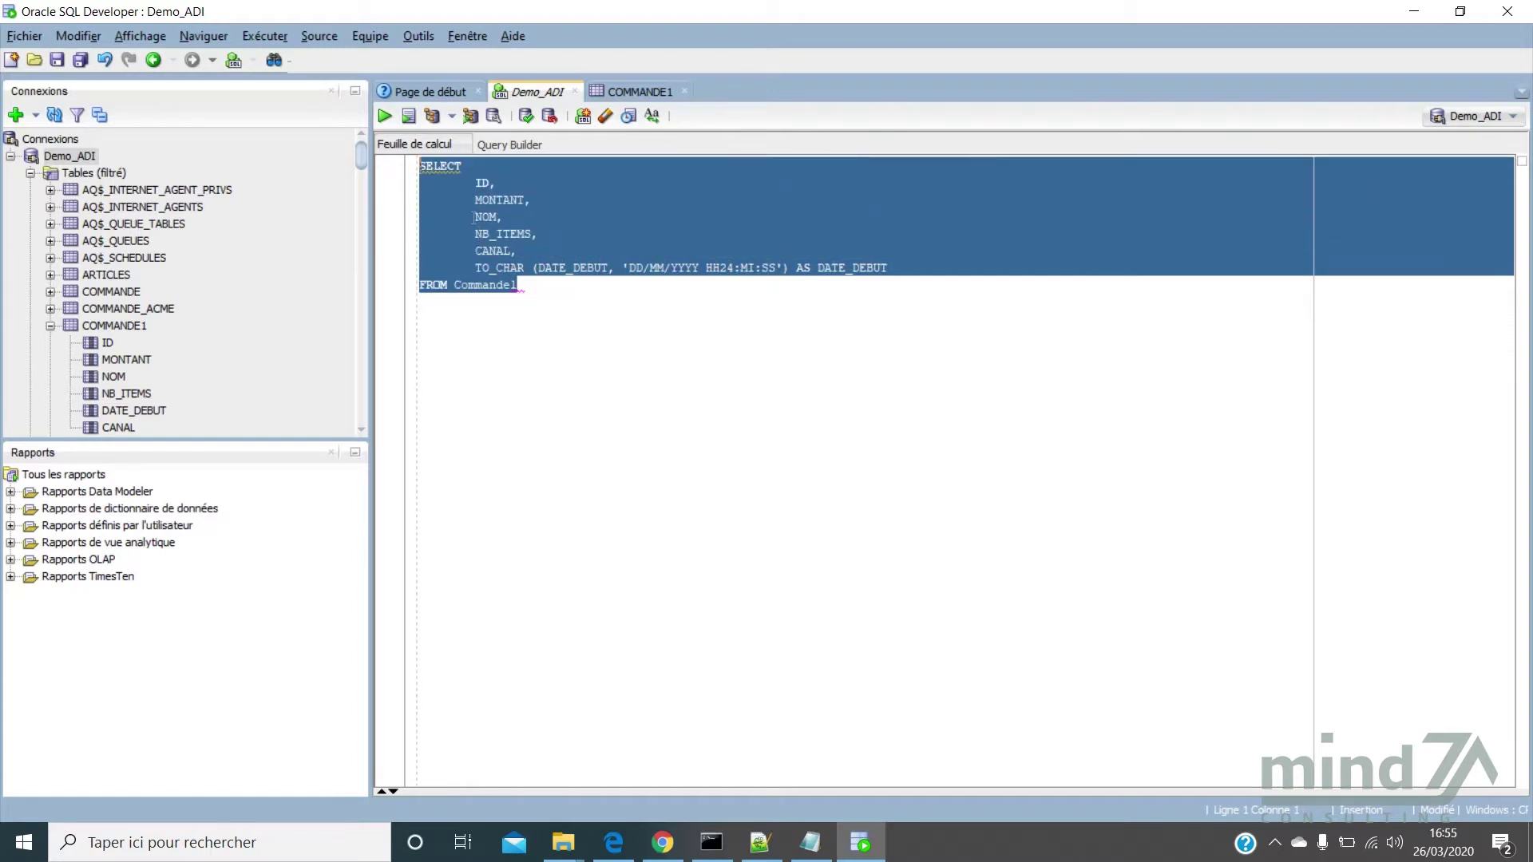
pyautogui.click(387, 120)
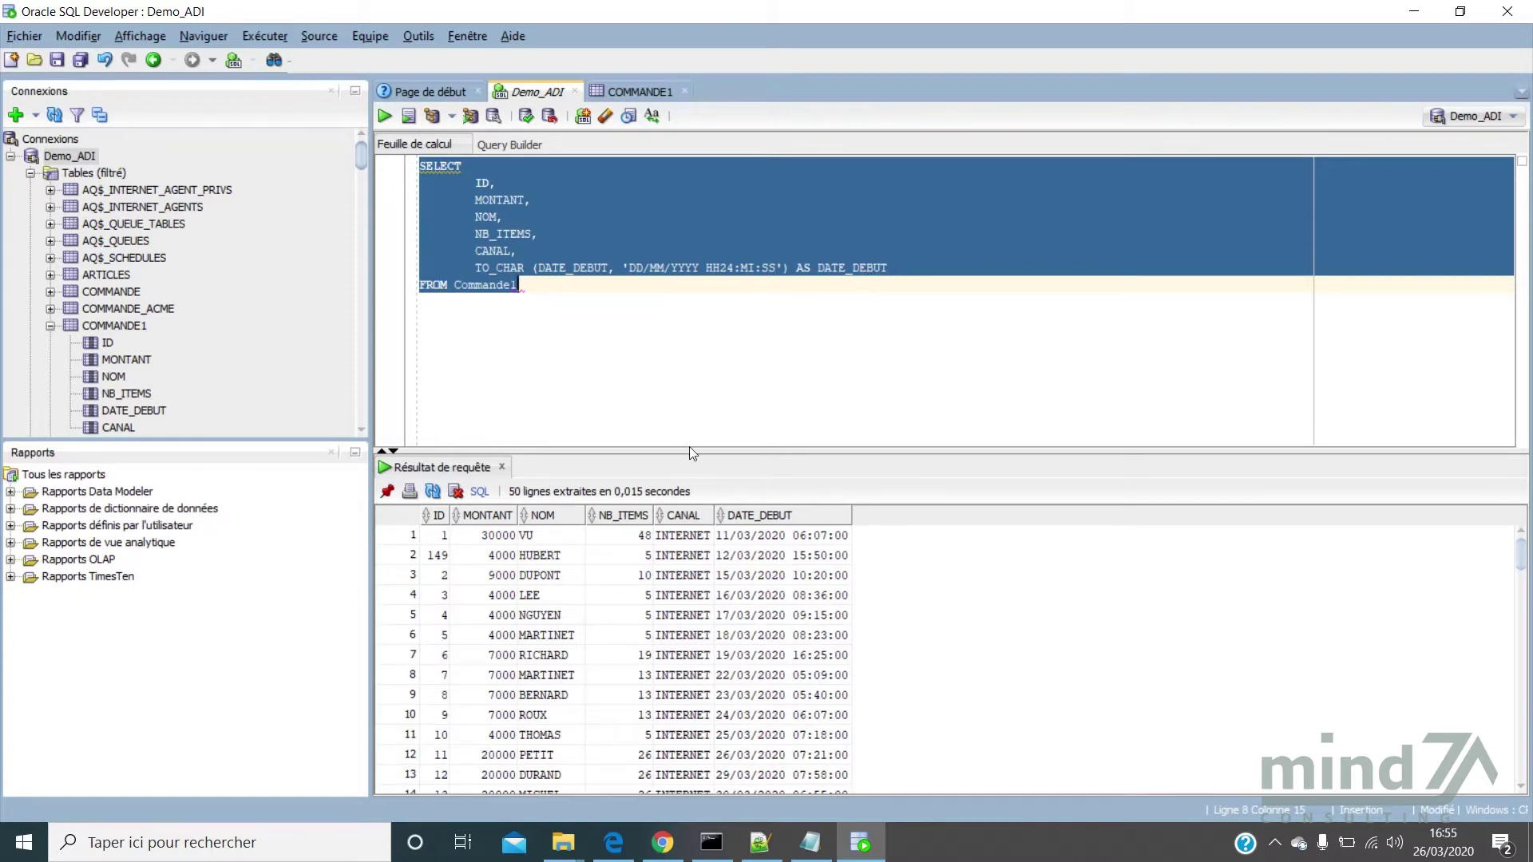
pyautogui.click(662, 843)
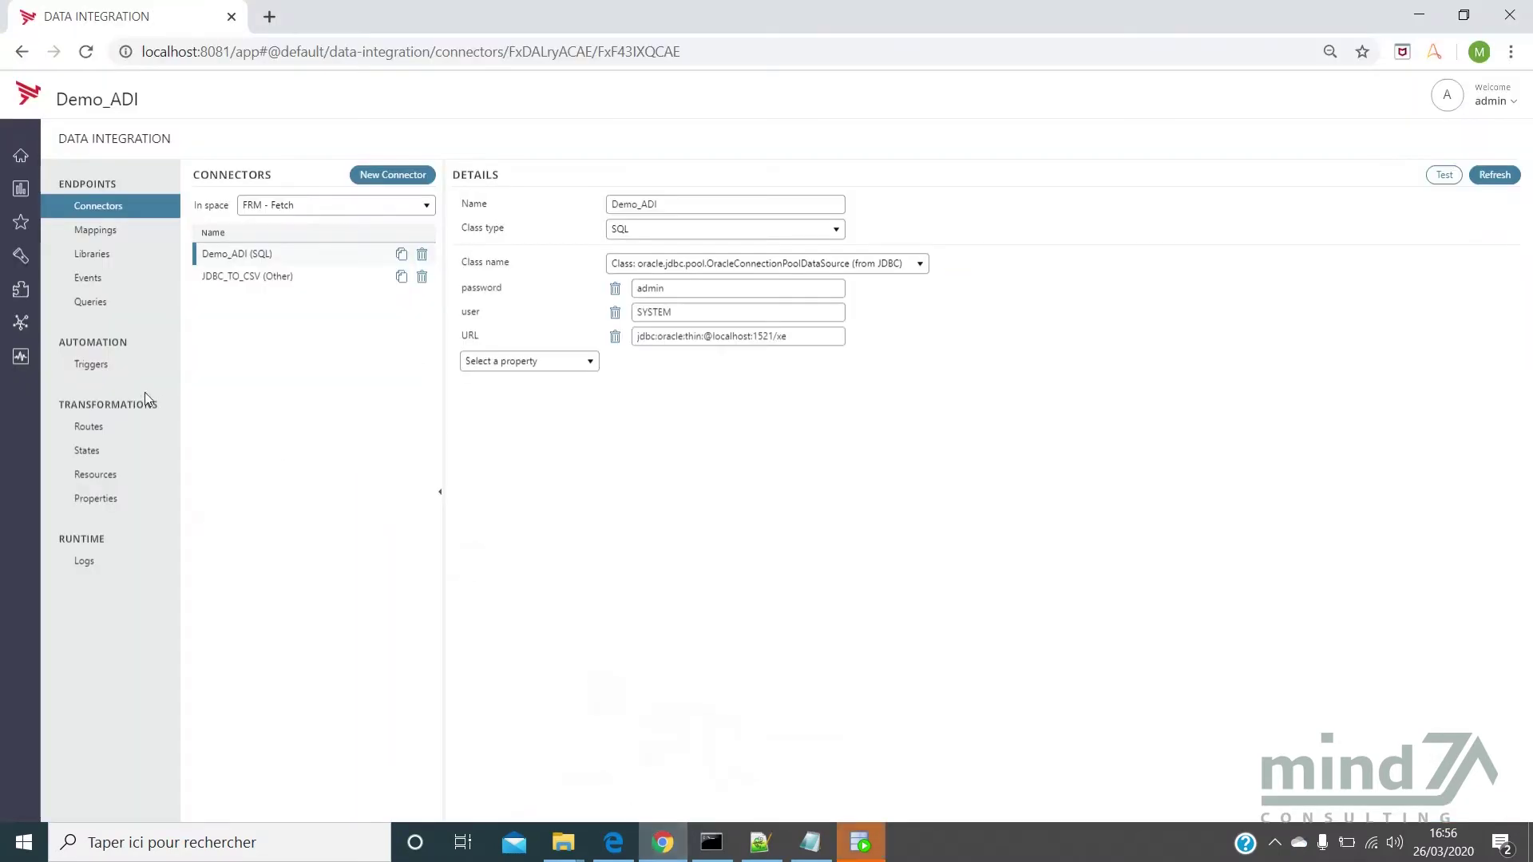
# Create a new resource with the Commande1 SELECT query pasted as its content
pyautogui.click(112, 471)
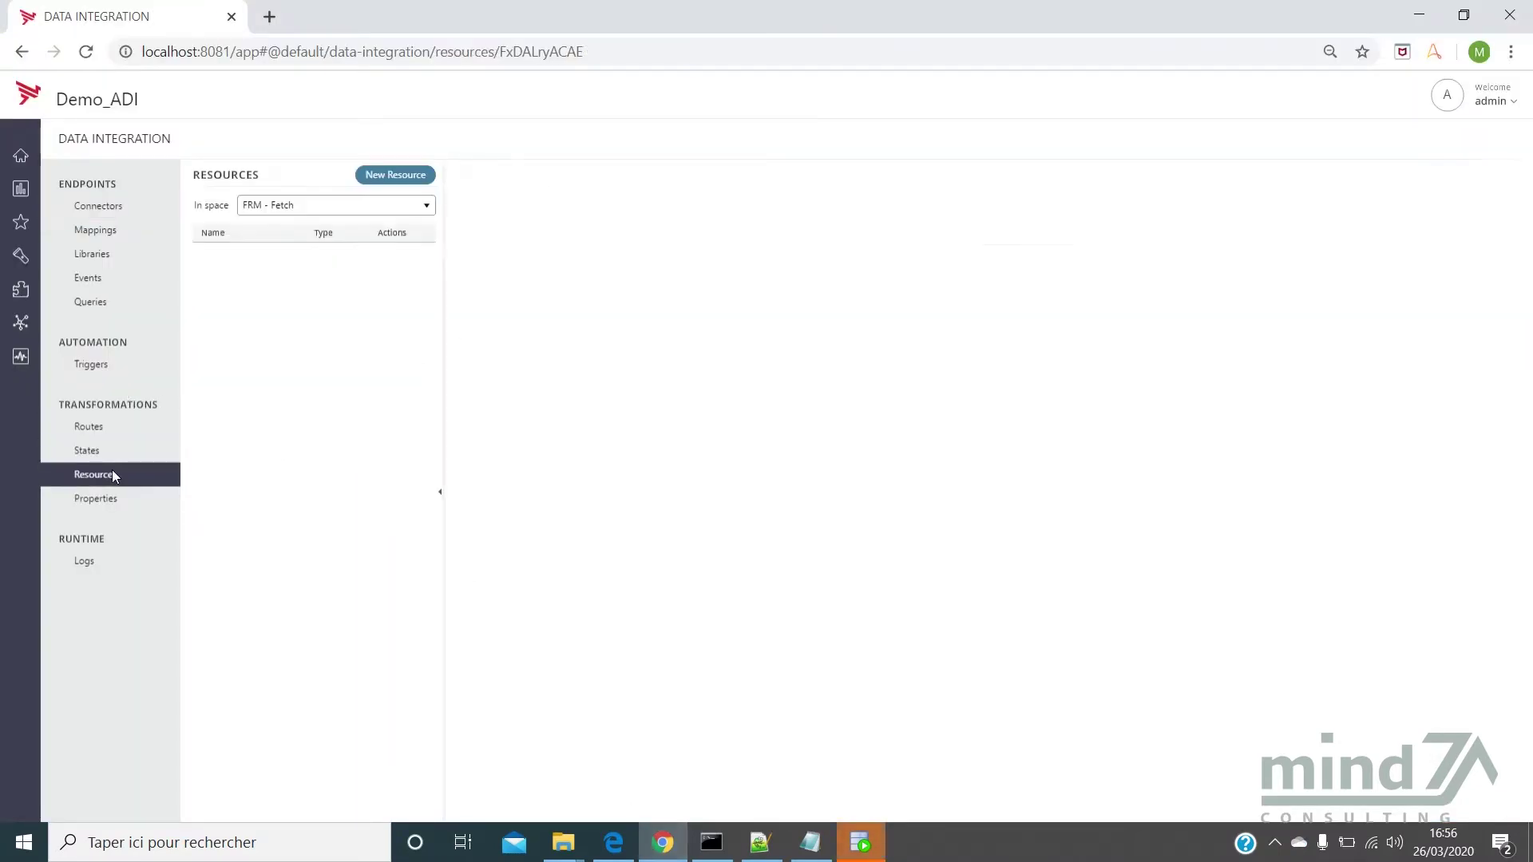
pyautogui.click(391, 179)
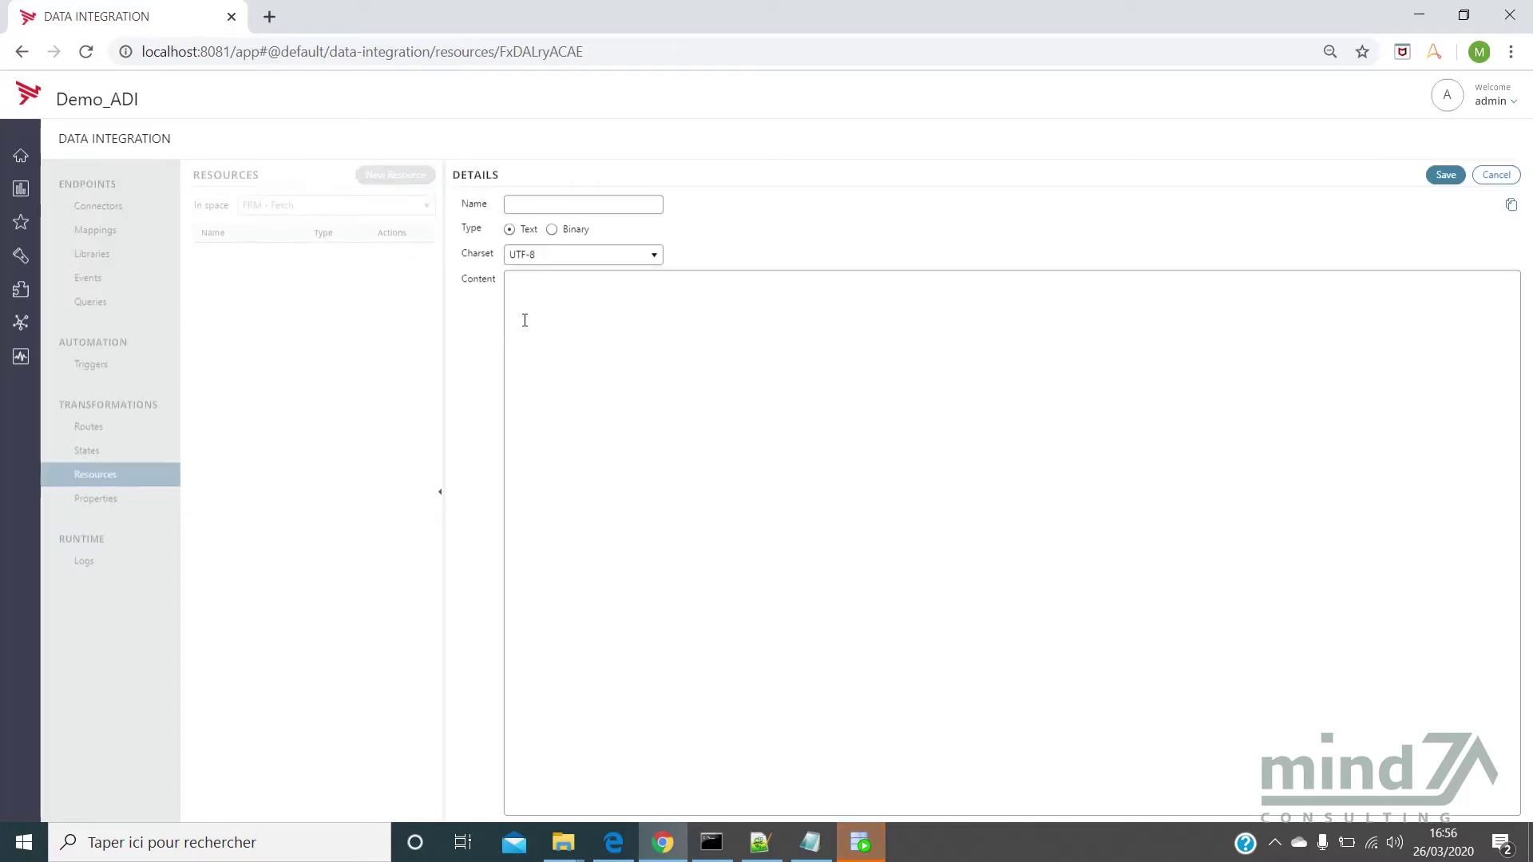
pyautogui.click(731, 367)
pyautogui.hotkey('ctrl', 'v')
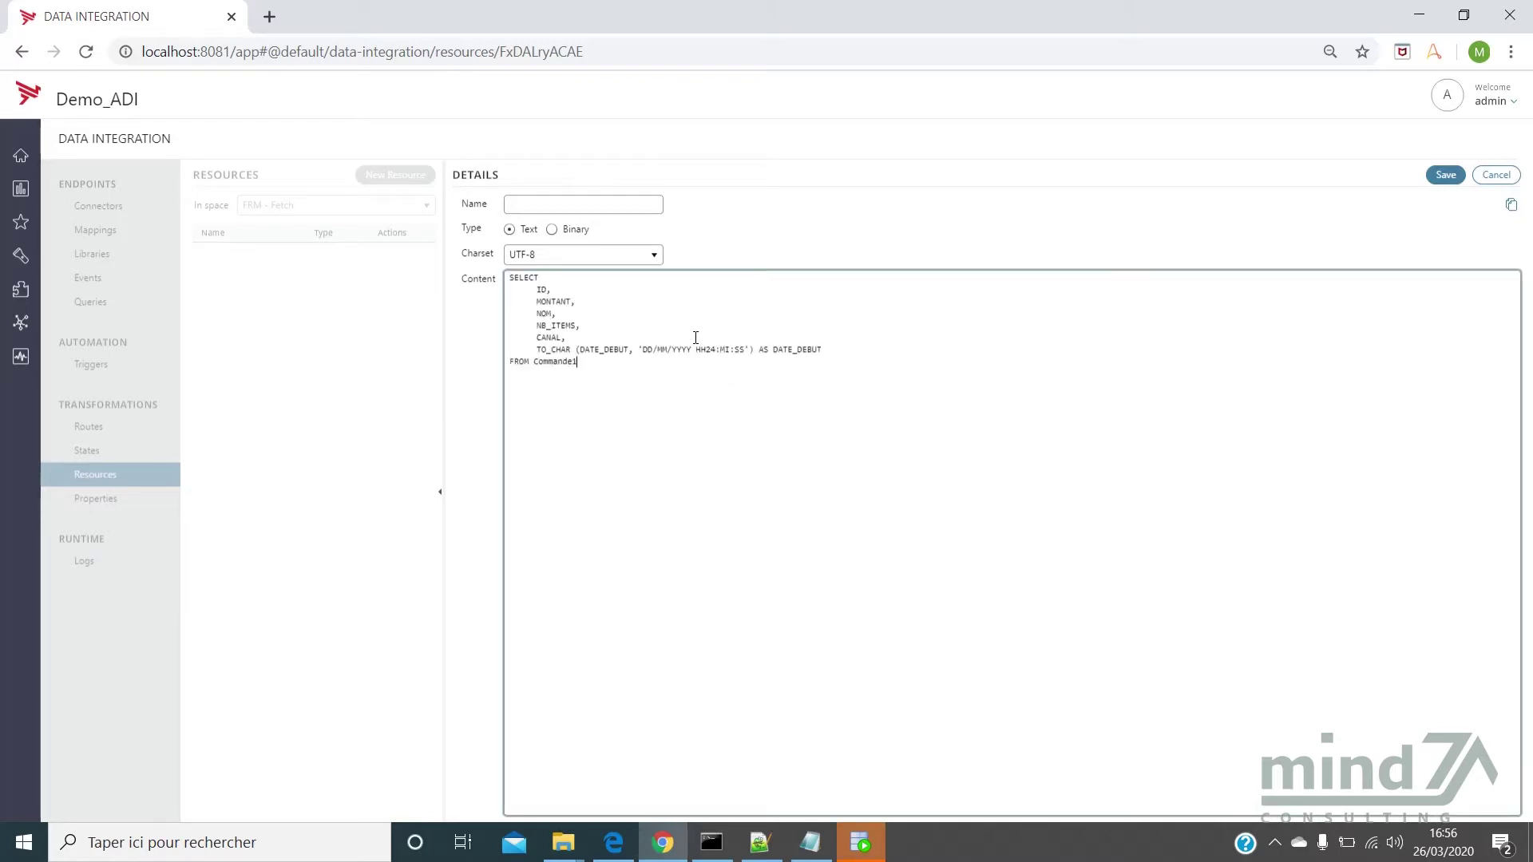
# Name the resource List_Commande and save it
pyautogui.click(809, 843)
pyautogui.click(827, 385)
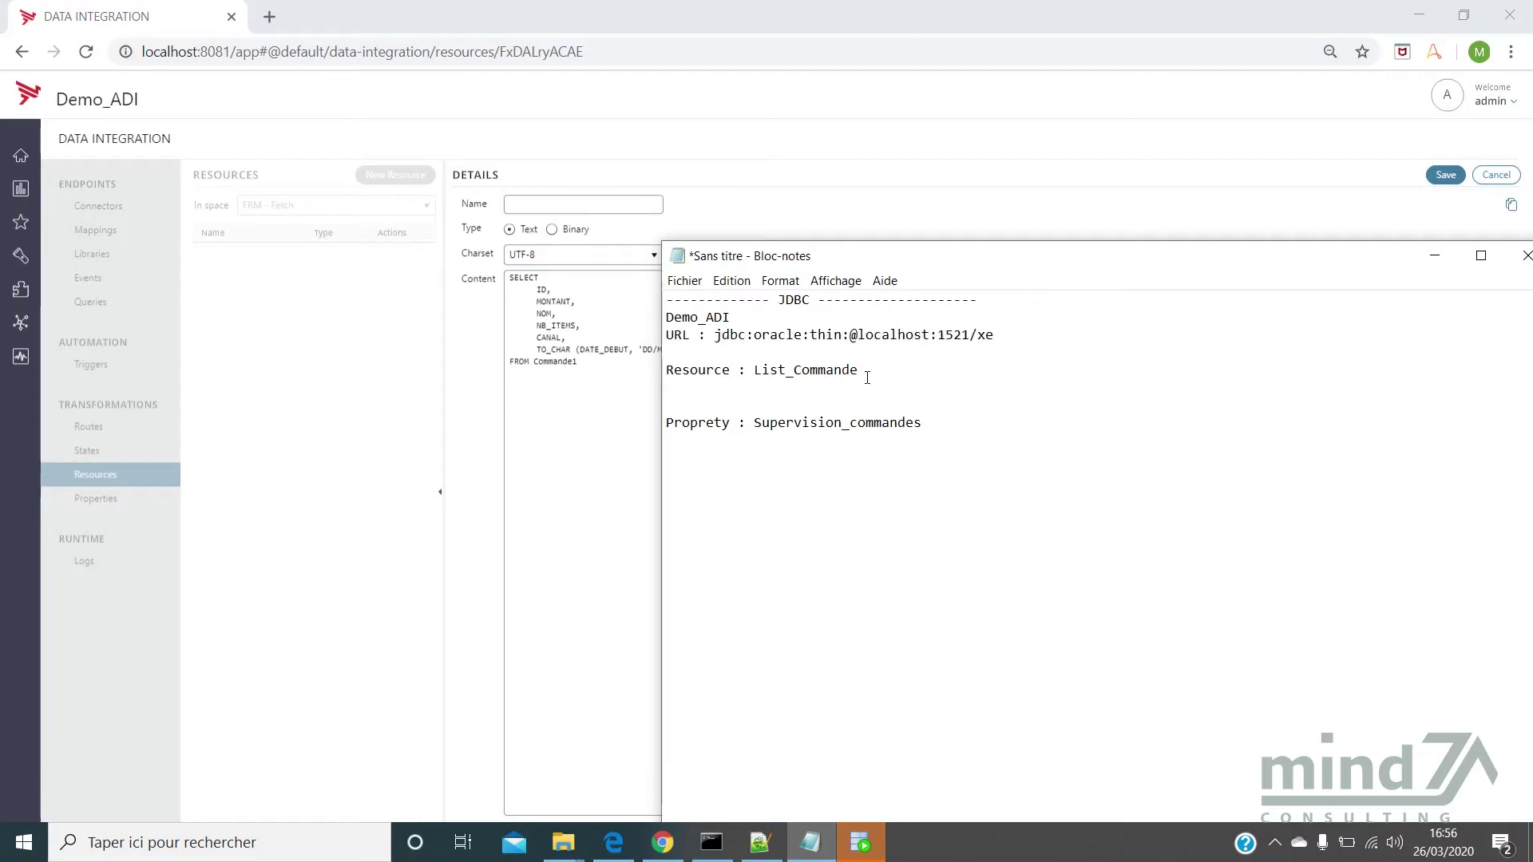
pyautogui.moveTo(868, 377); pyautogui.dragTo(754, 372)
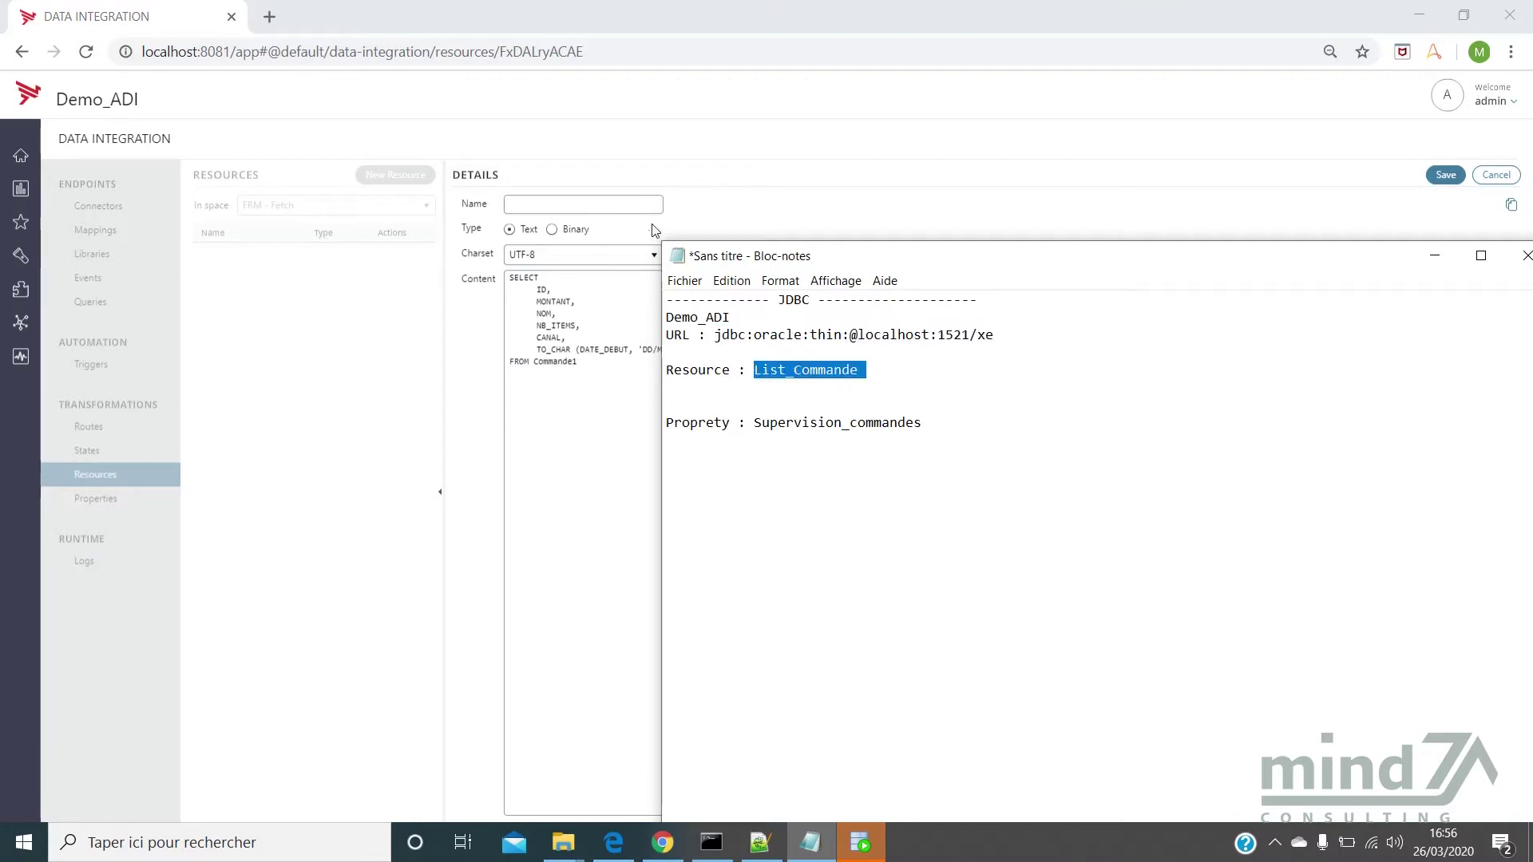
pyautogui.hotkey('ctrl', 'c')
pyautogui.click(634, 204)
pyautogui.hotkey('ctrl', 'v')
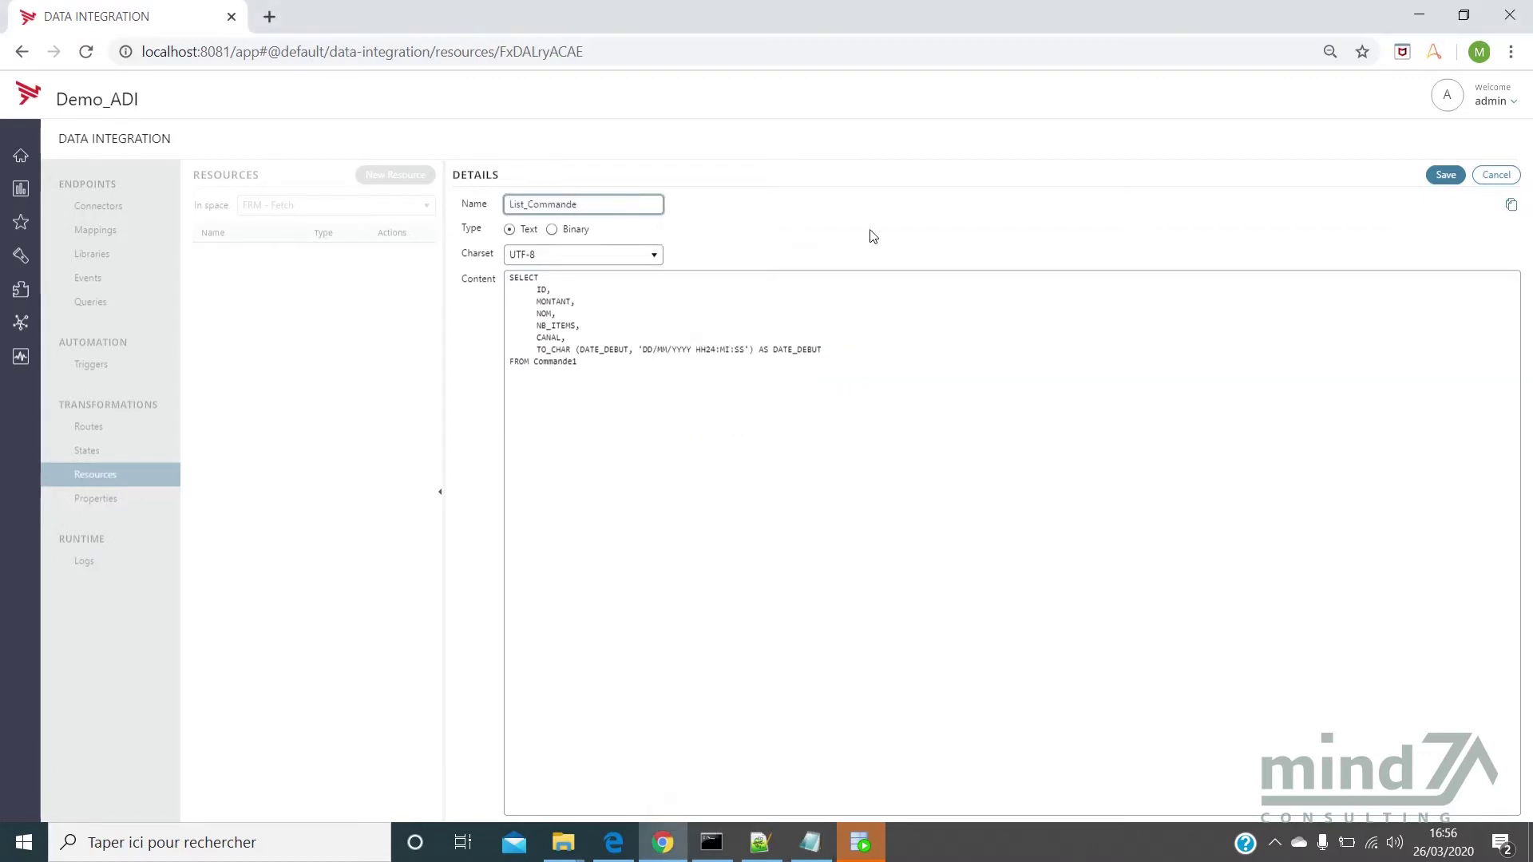
pyautogui.click(1441, 179)
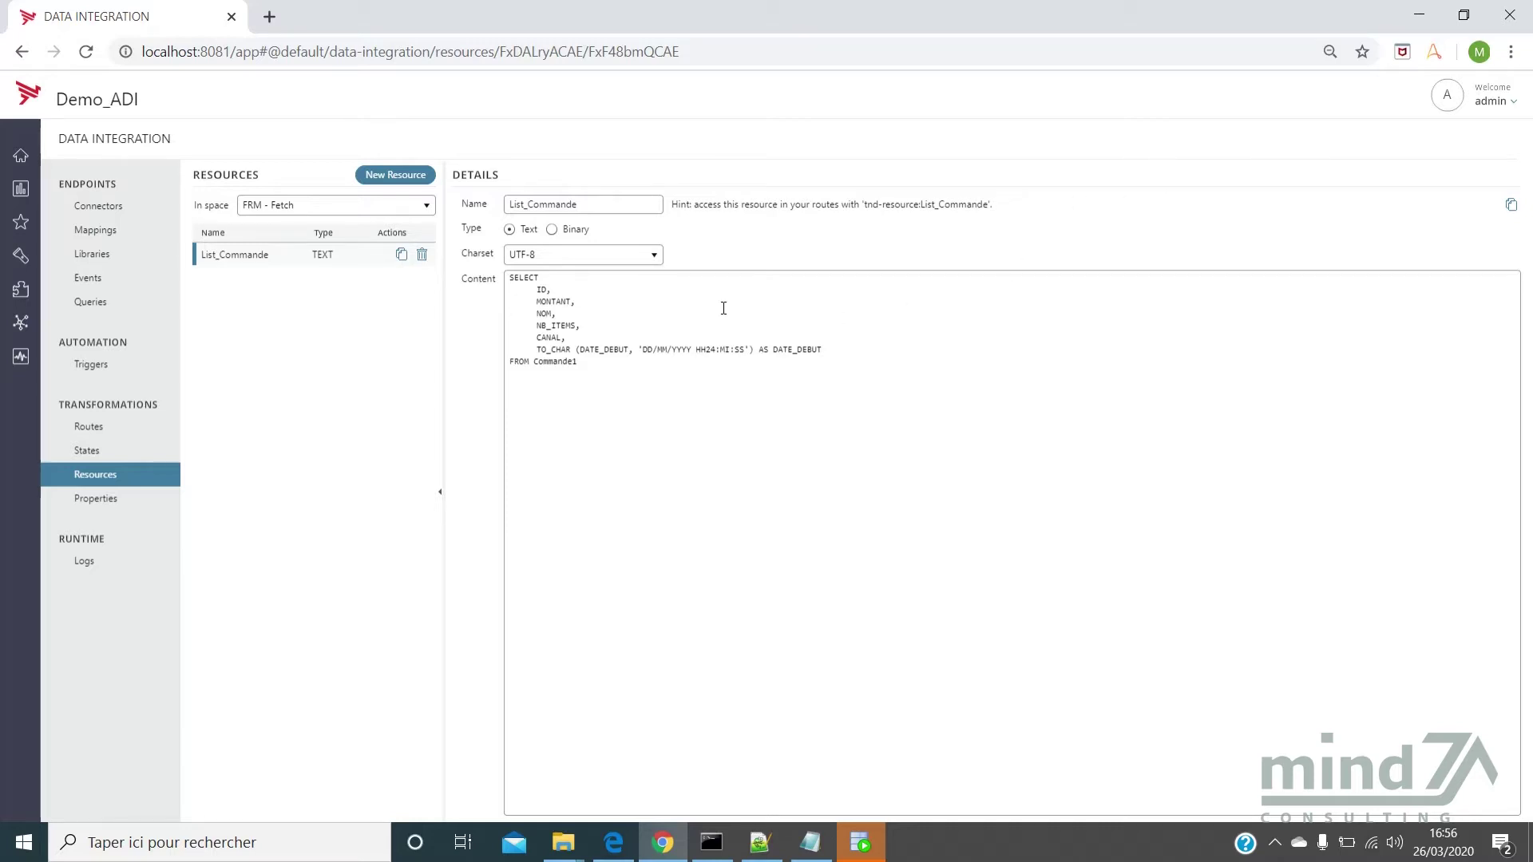
# Add a new property row named Supervision_commandes
pyautogui.click(105, 491)
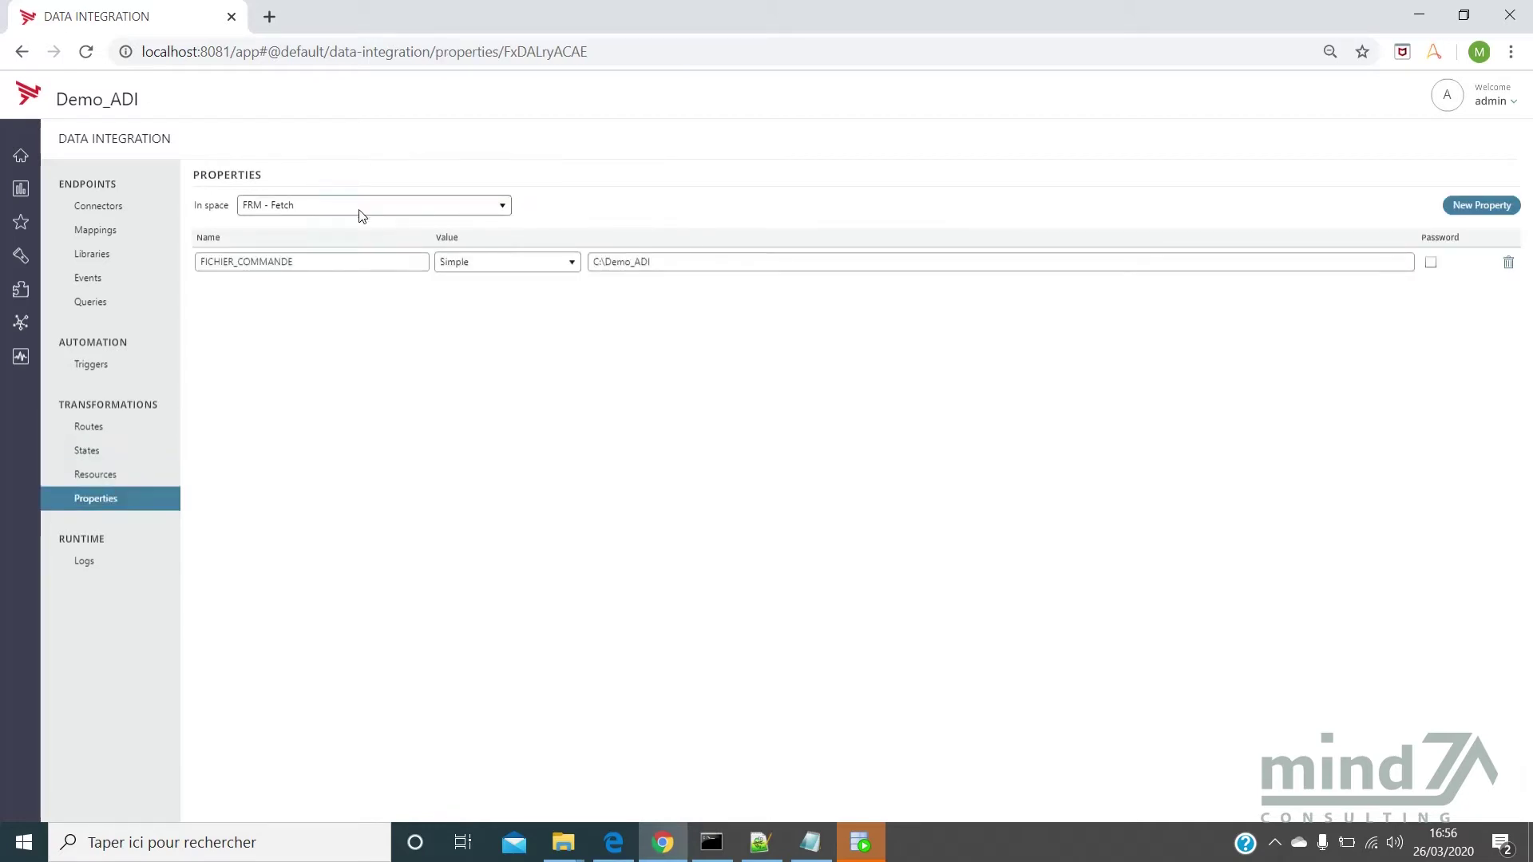
pyautogui.click(1482, 208)
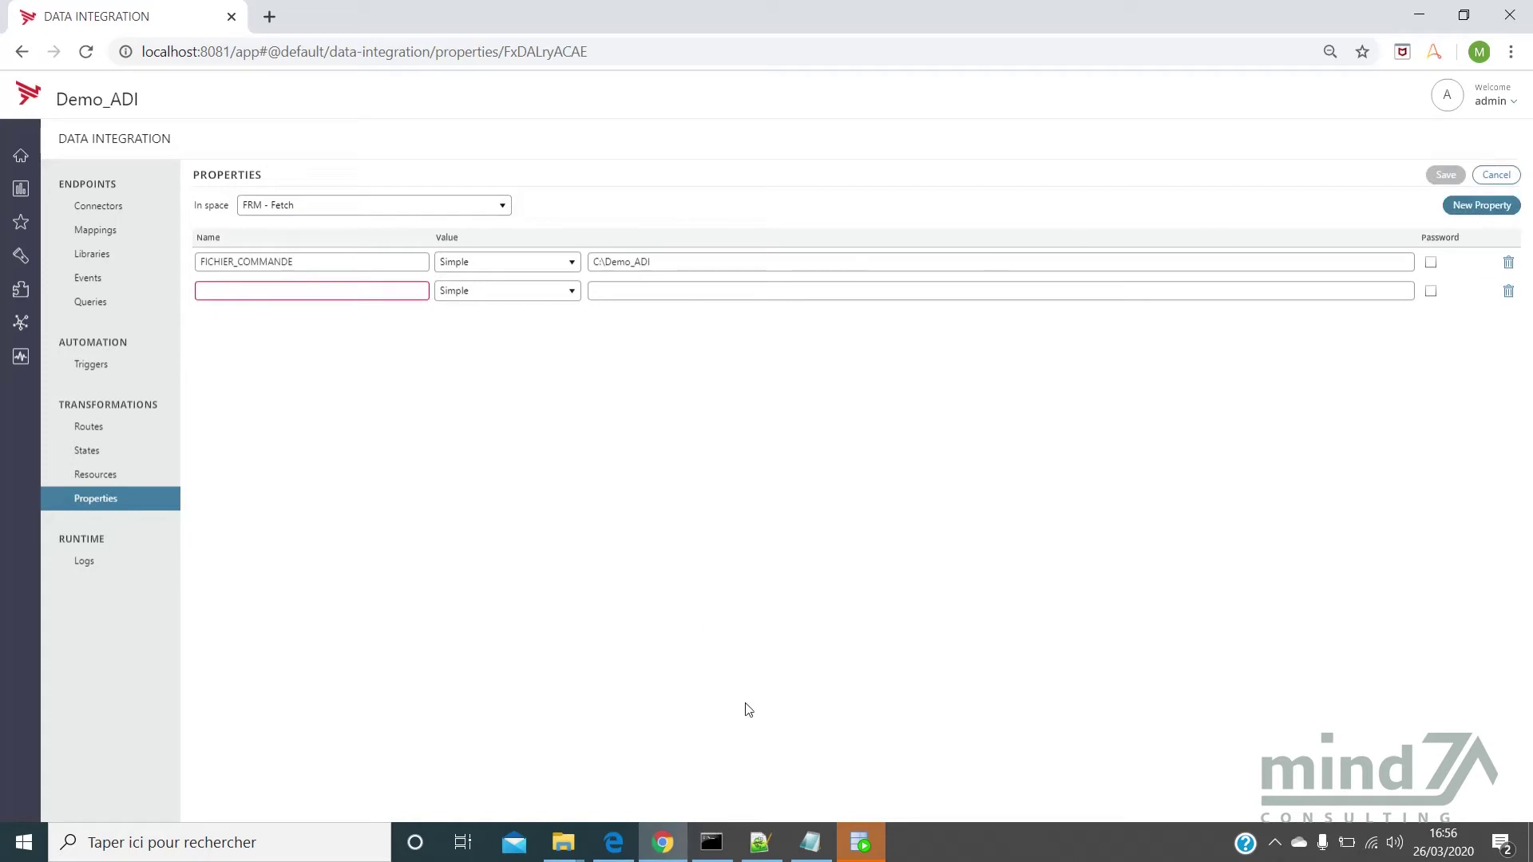
pyautogui.click(815, 843)
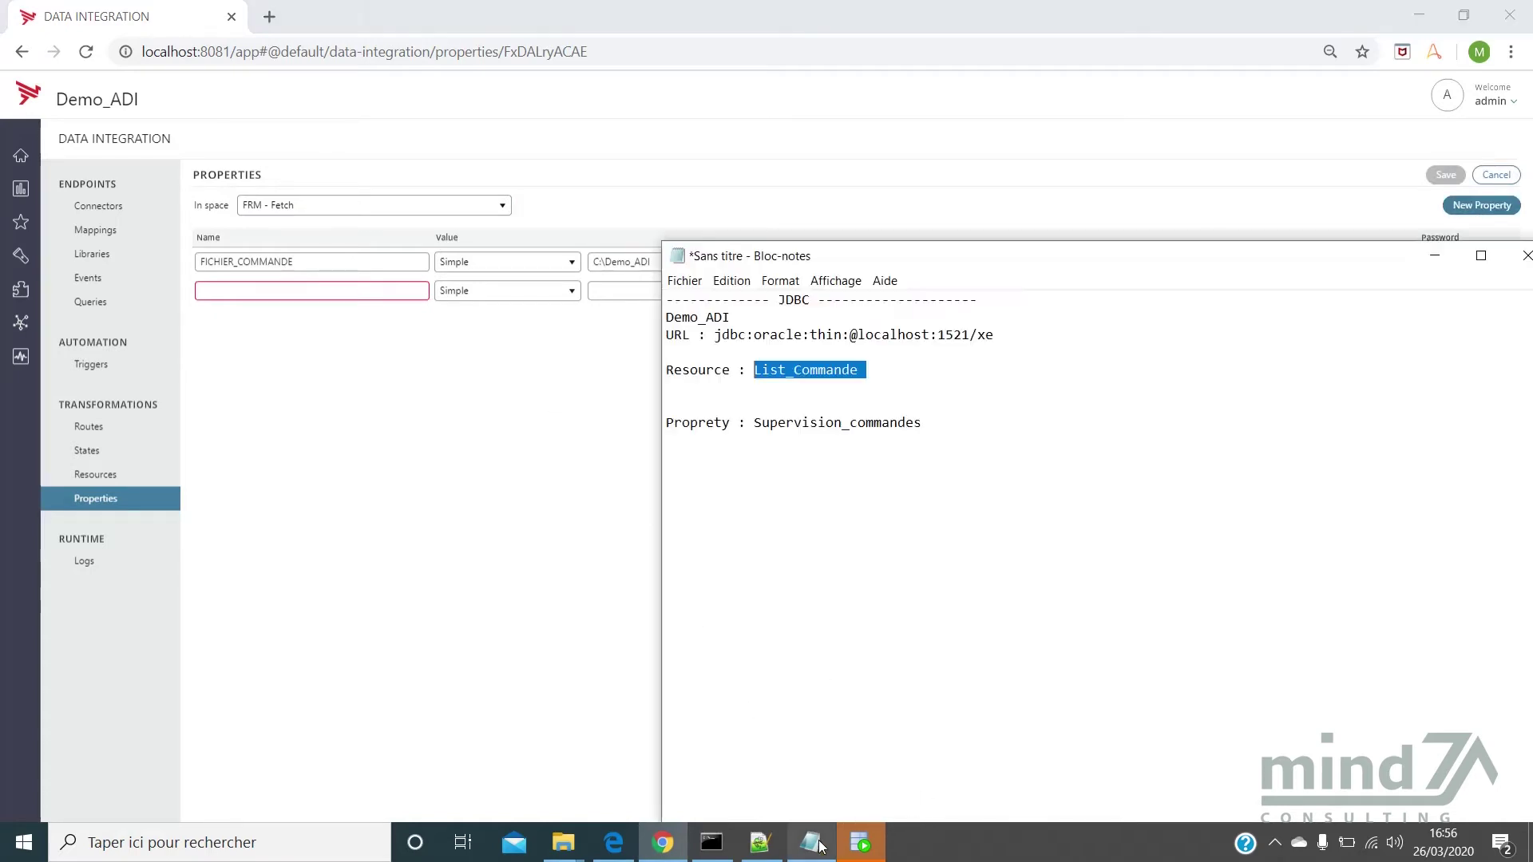
pyautogui.moveTo(923, 423); pyautogui.dragTo(756, 422)
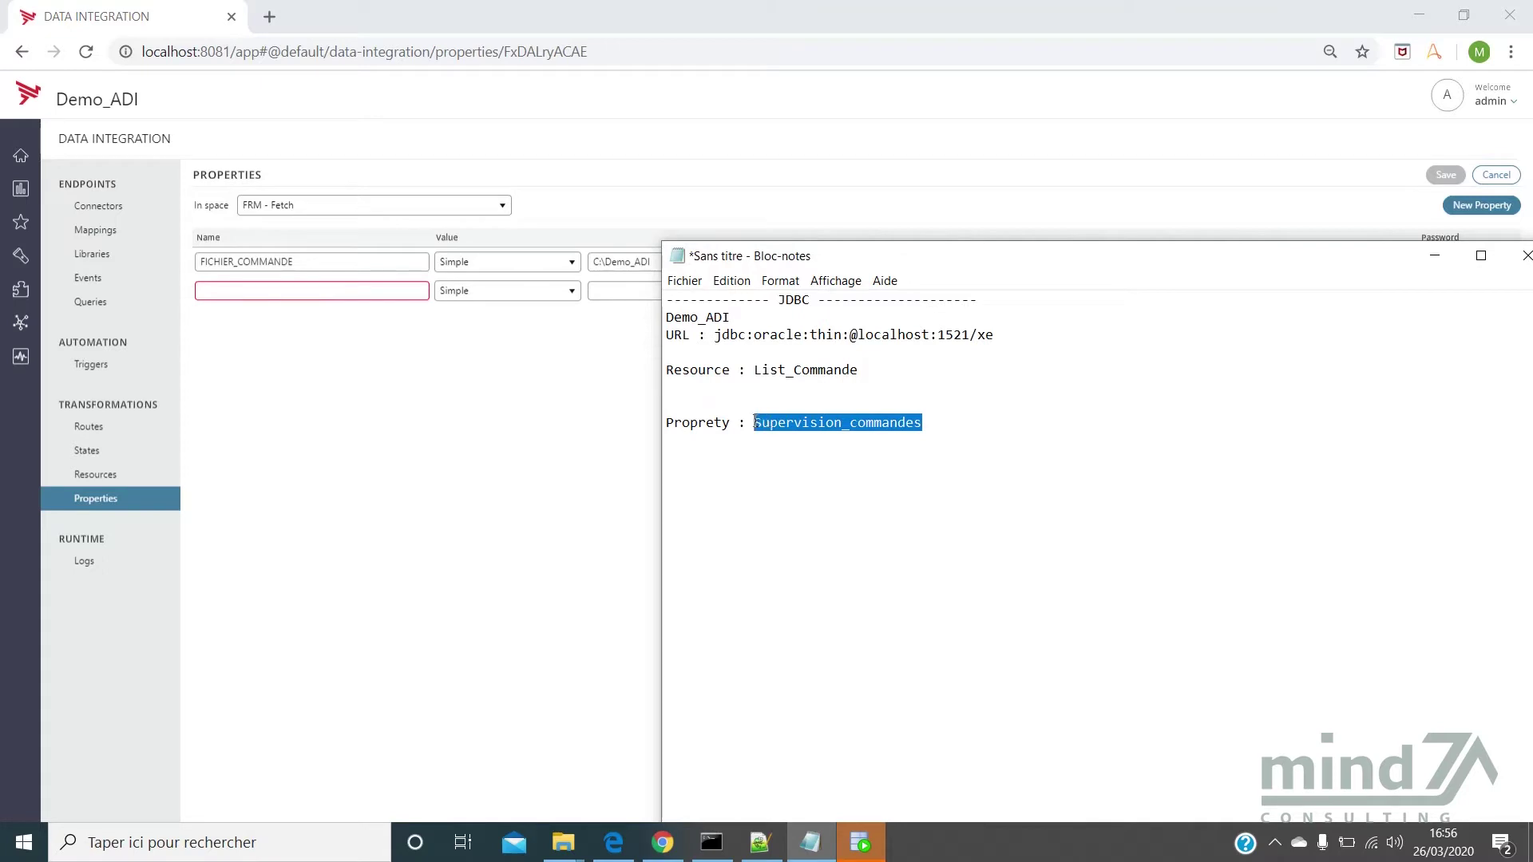
pyautogui.click(333, 295)
pyautogui.hotkey('ctrl', 'v')
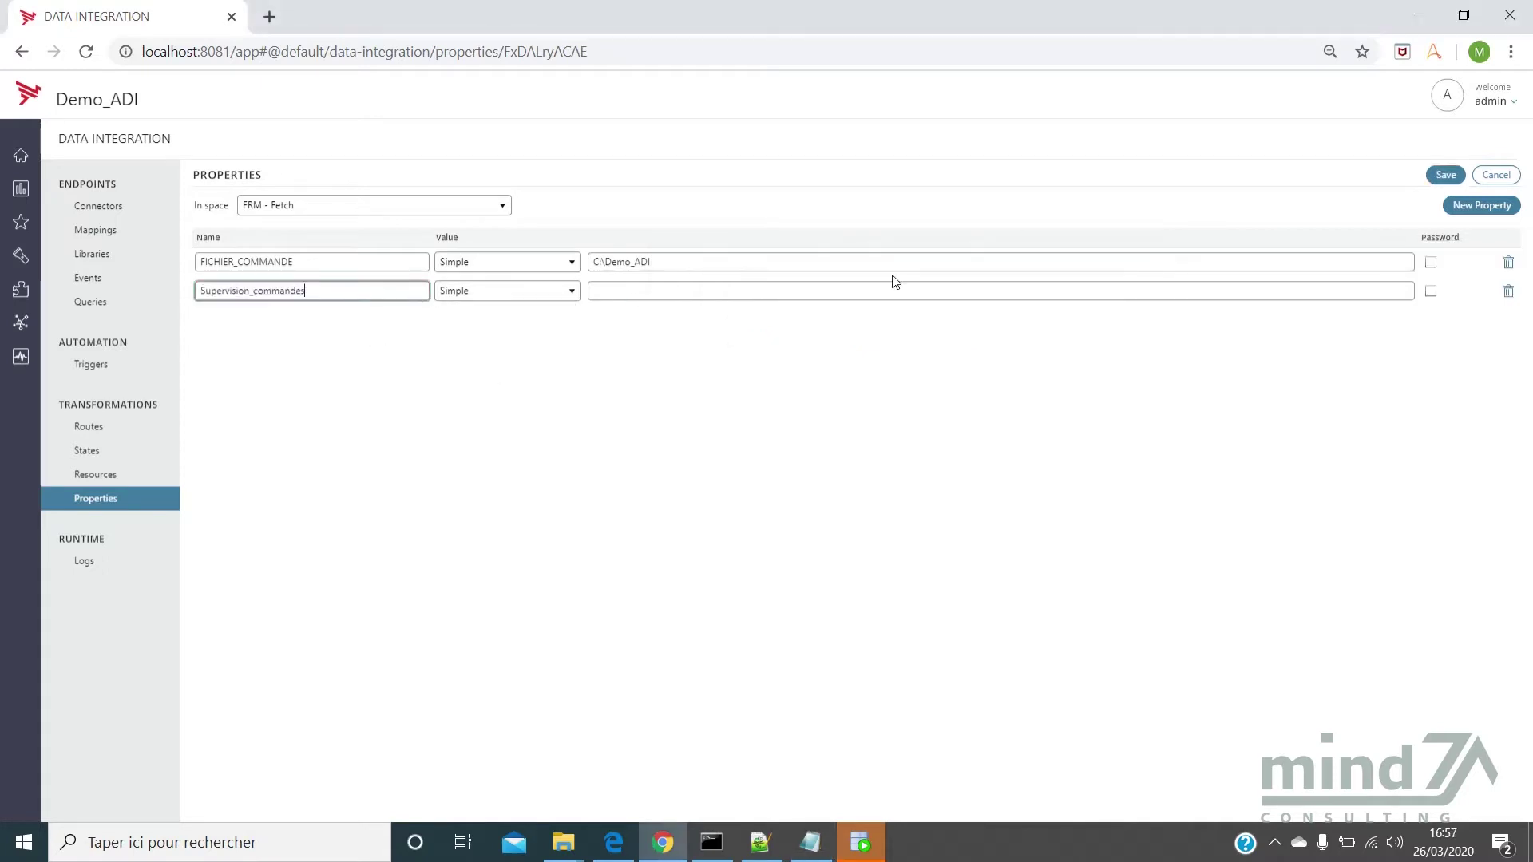
# Select the C:\Demo_ADI\Data\Adi folder path in File Explorer's address bar
pyautogui.click(563, 840)
pyautogui.click(620, 796)
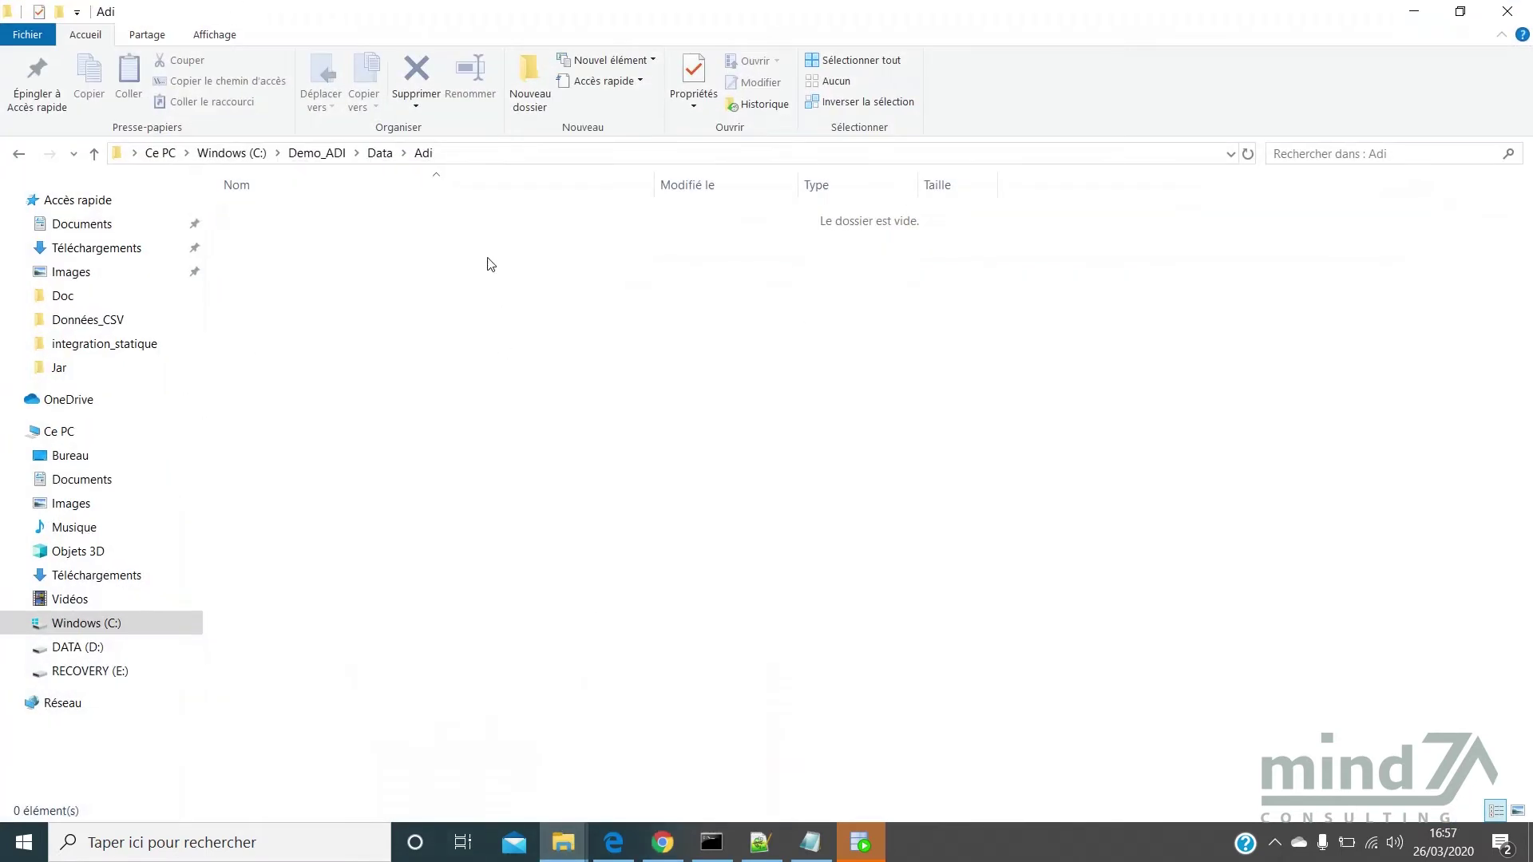
pyautogui.click(472, 151)
pyautogui.hotkey('ctrl', 'c')
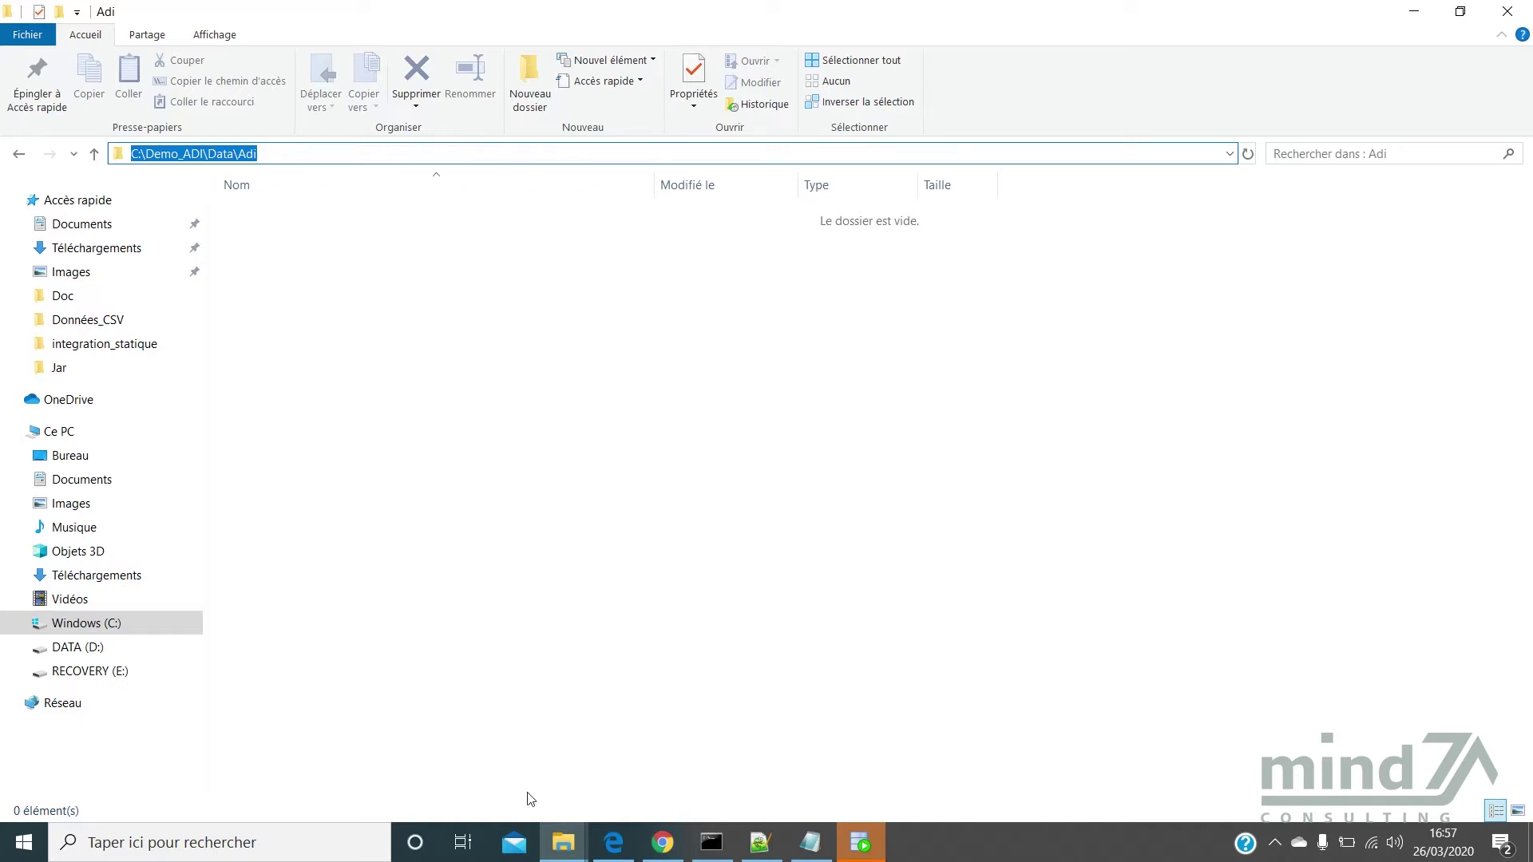
# Give Supervision_commandes the value C:\Demo_ADI\Data\Adi and save the property
pyautogui.click(665, 845)
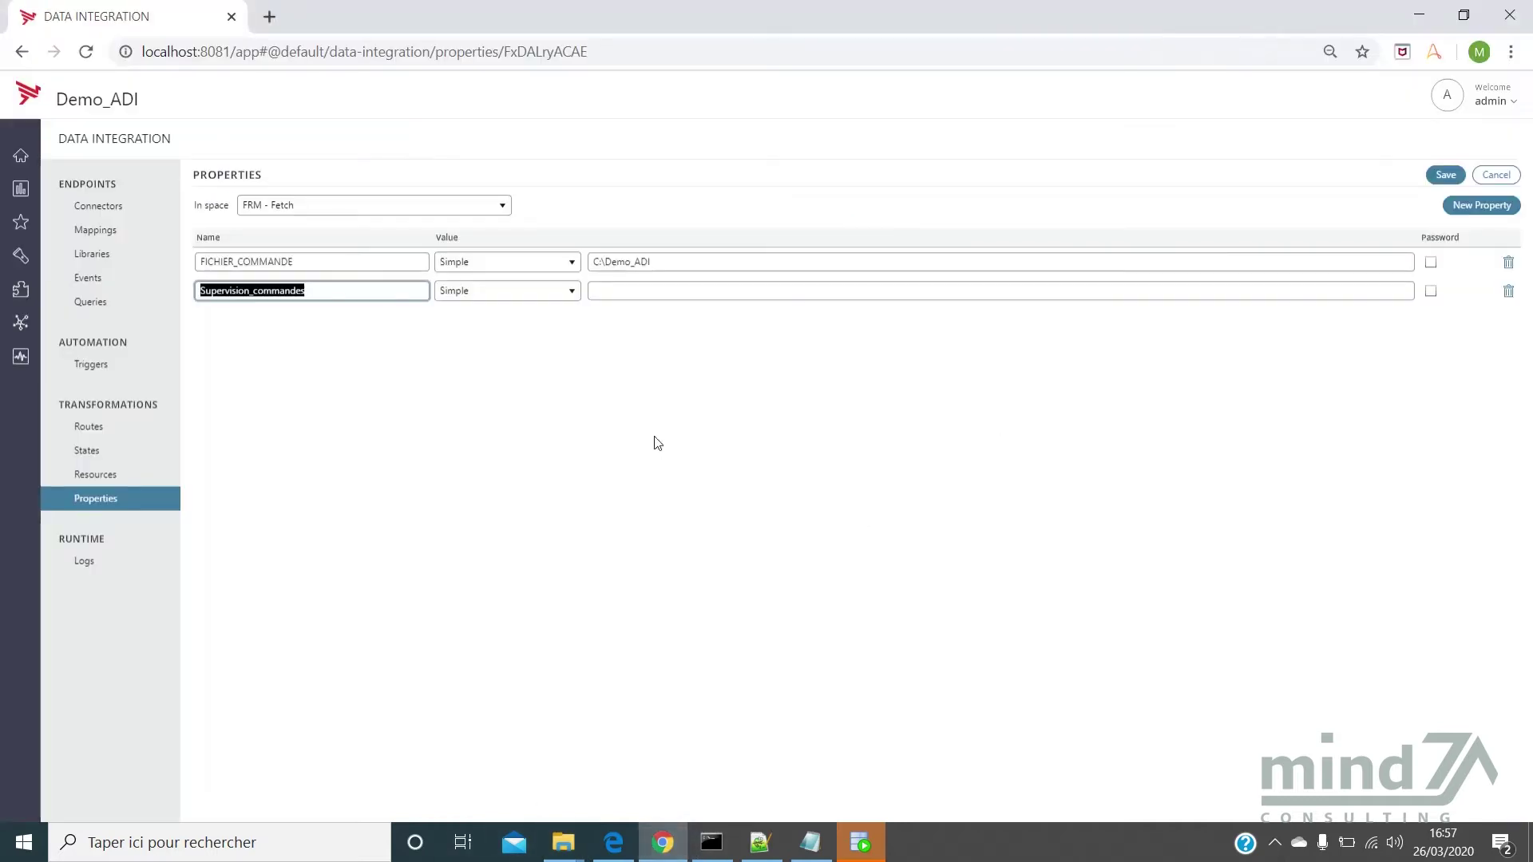
pyautogui.click(637, 292)
pyautogui.hotkey('ctrl', 'v')
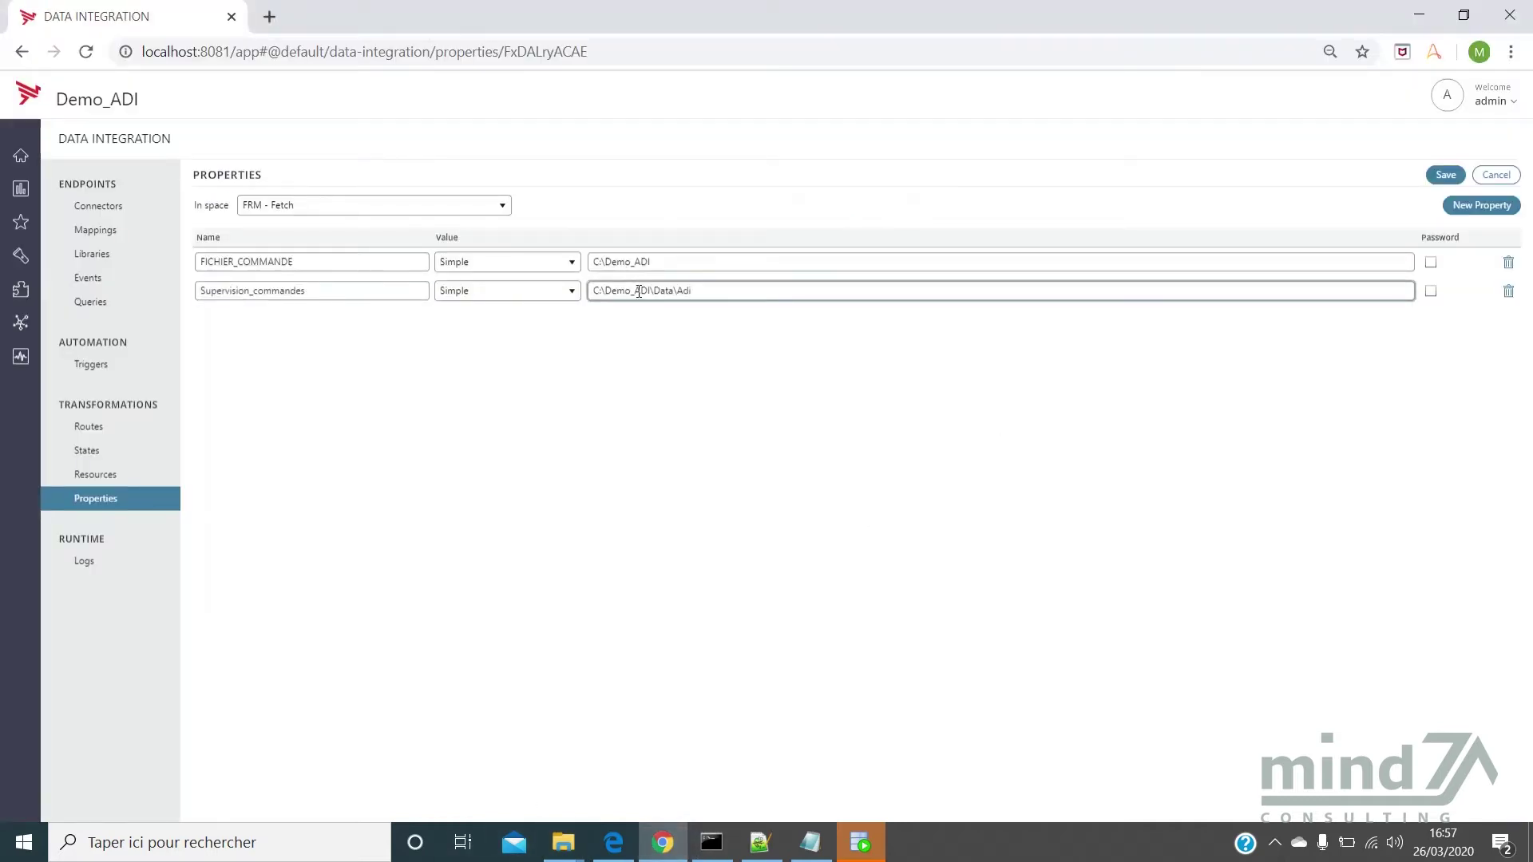
pyautogui.click(1437, 177)
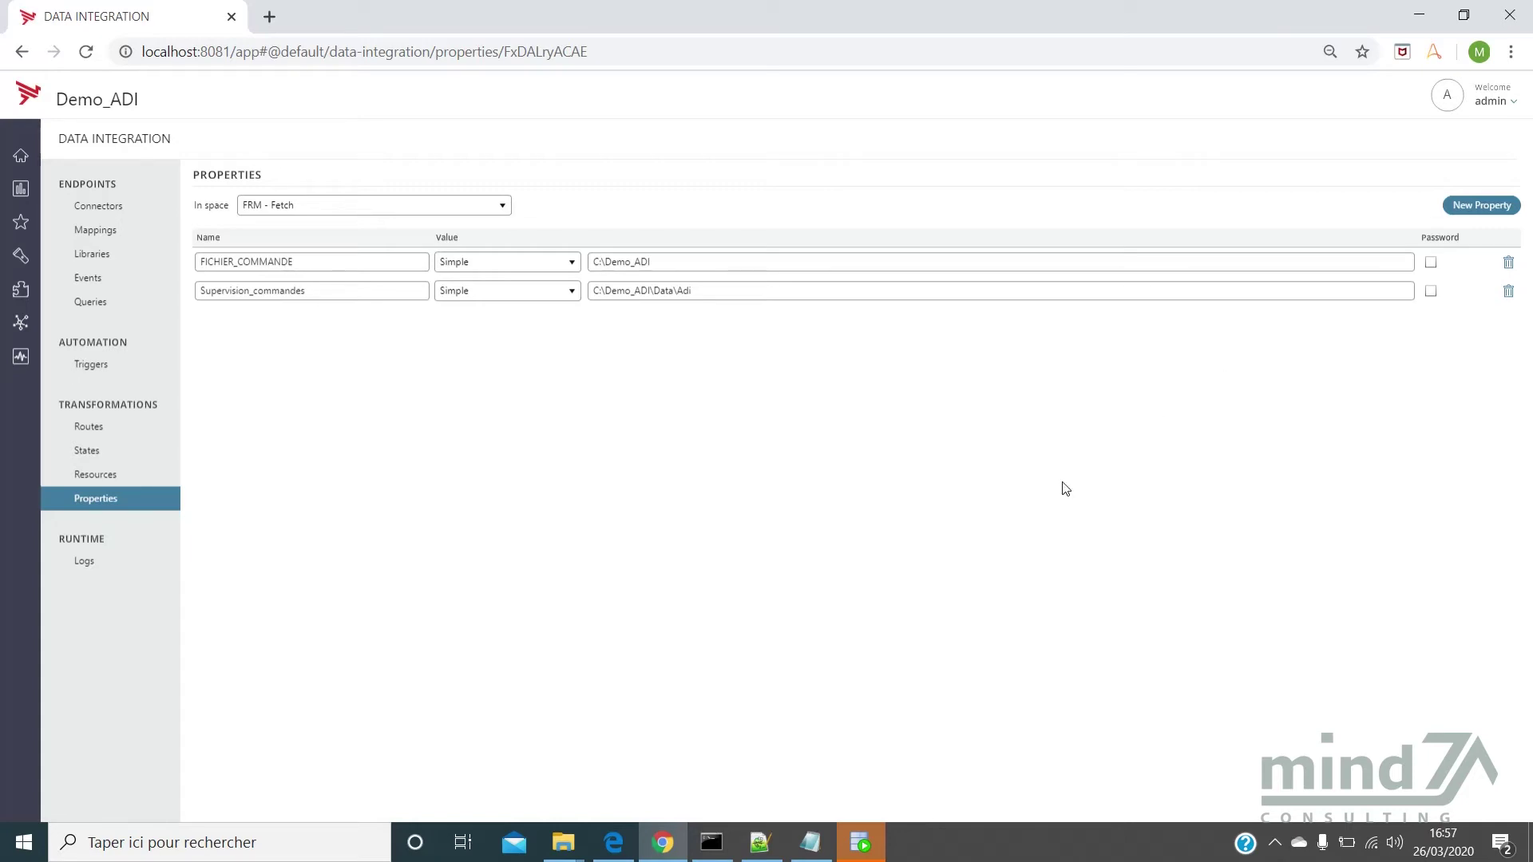
pyautogui.click(126, 439)
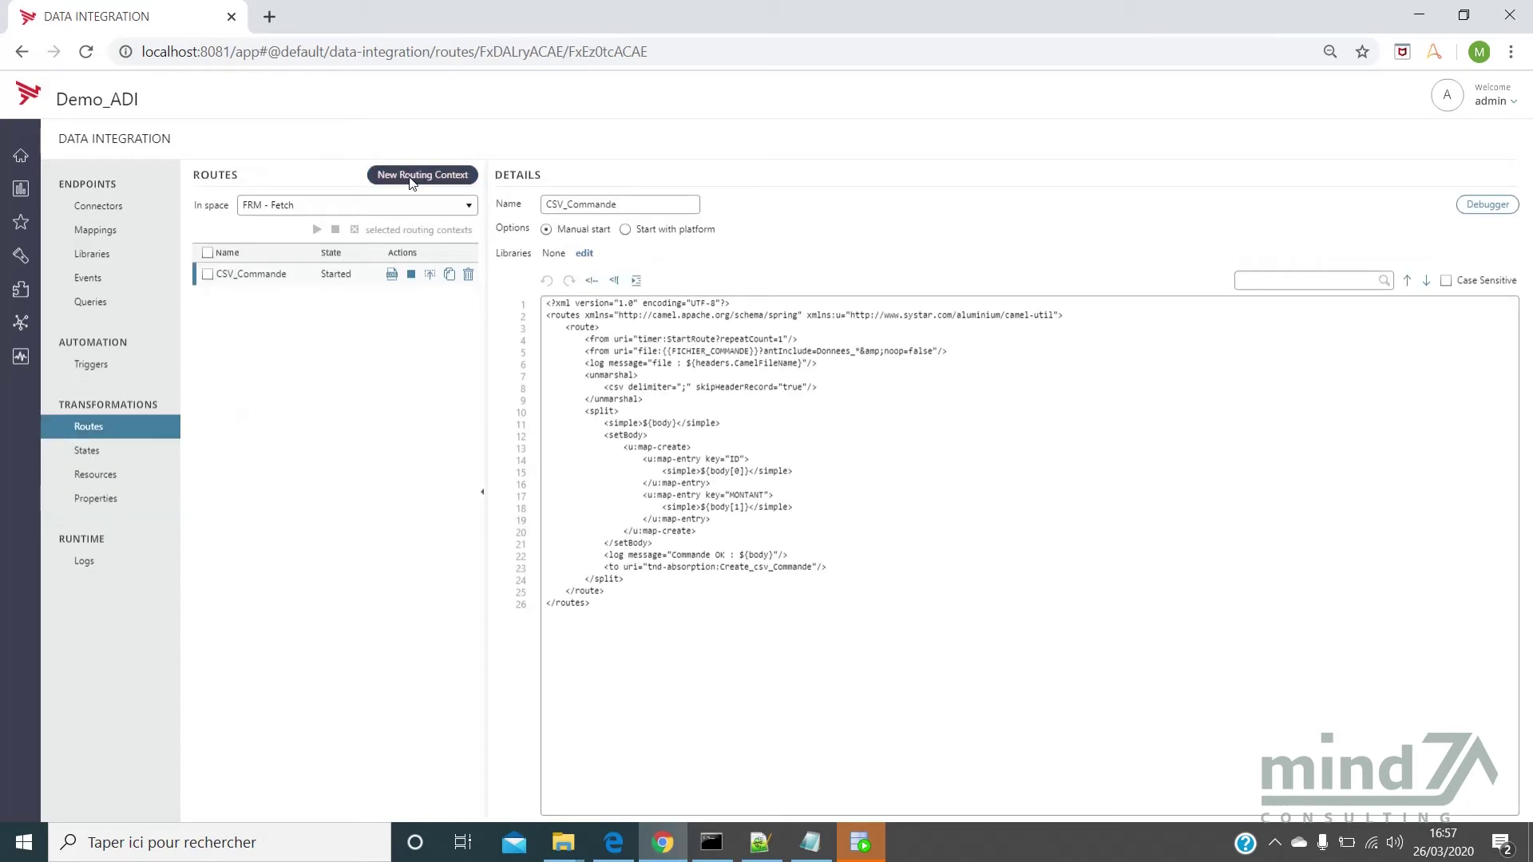
# Create a new routing context and name it init_create_Commande
pyautogui.click(417, 175)
pyautogui.click(549, 204)
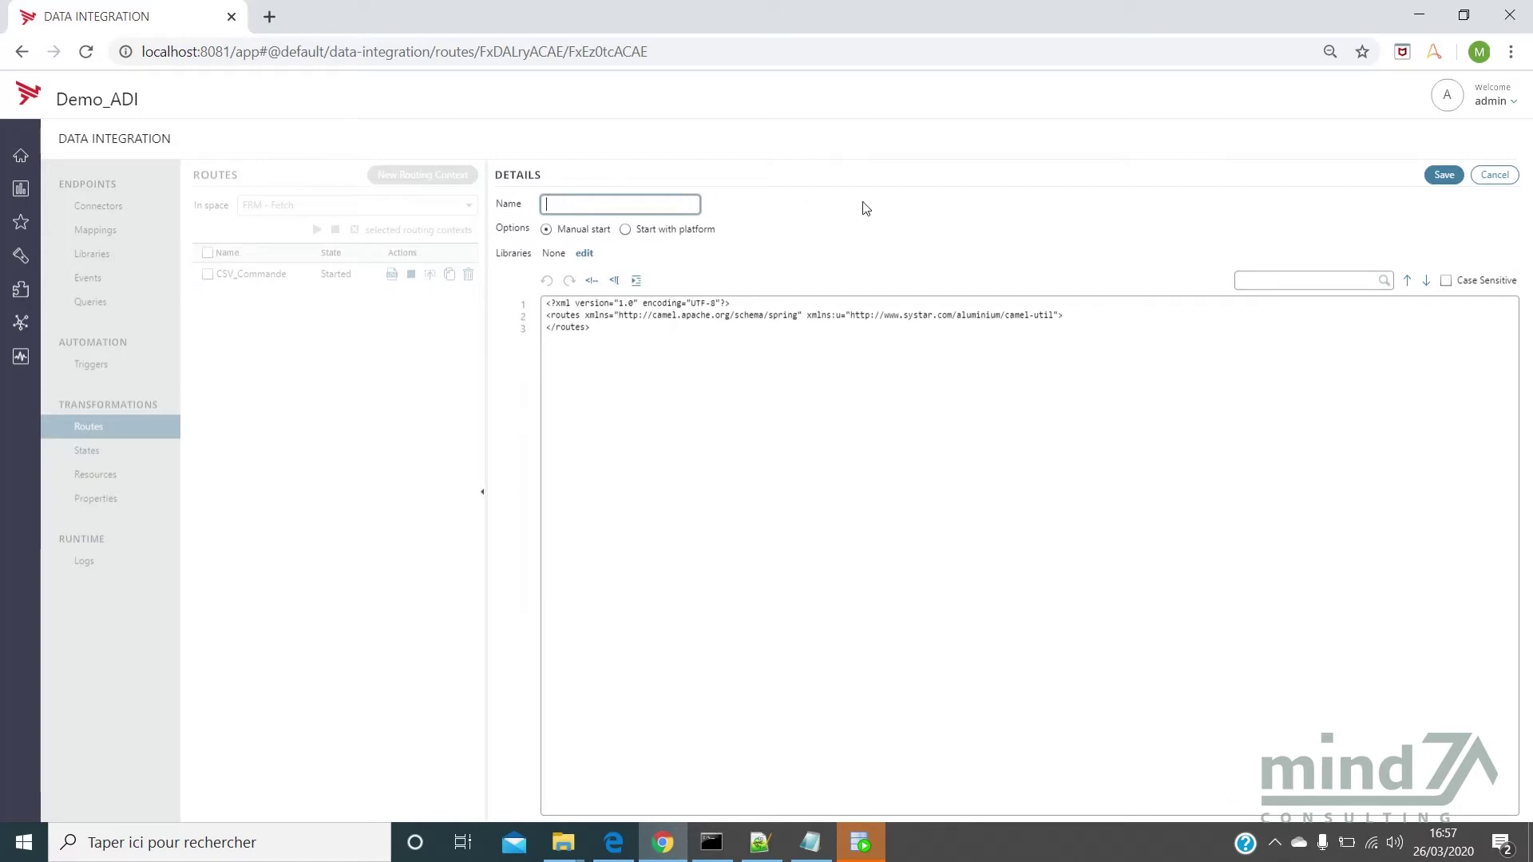
pyautogui.write('init_create_Commande')
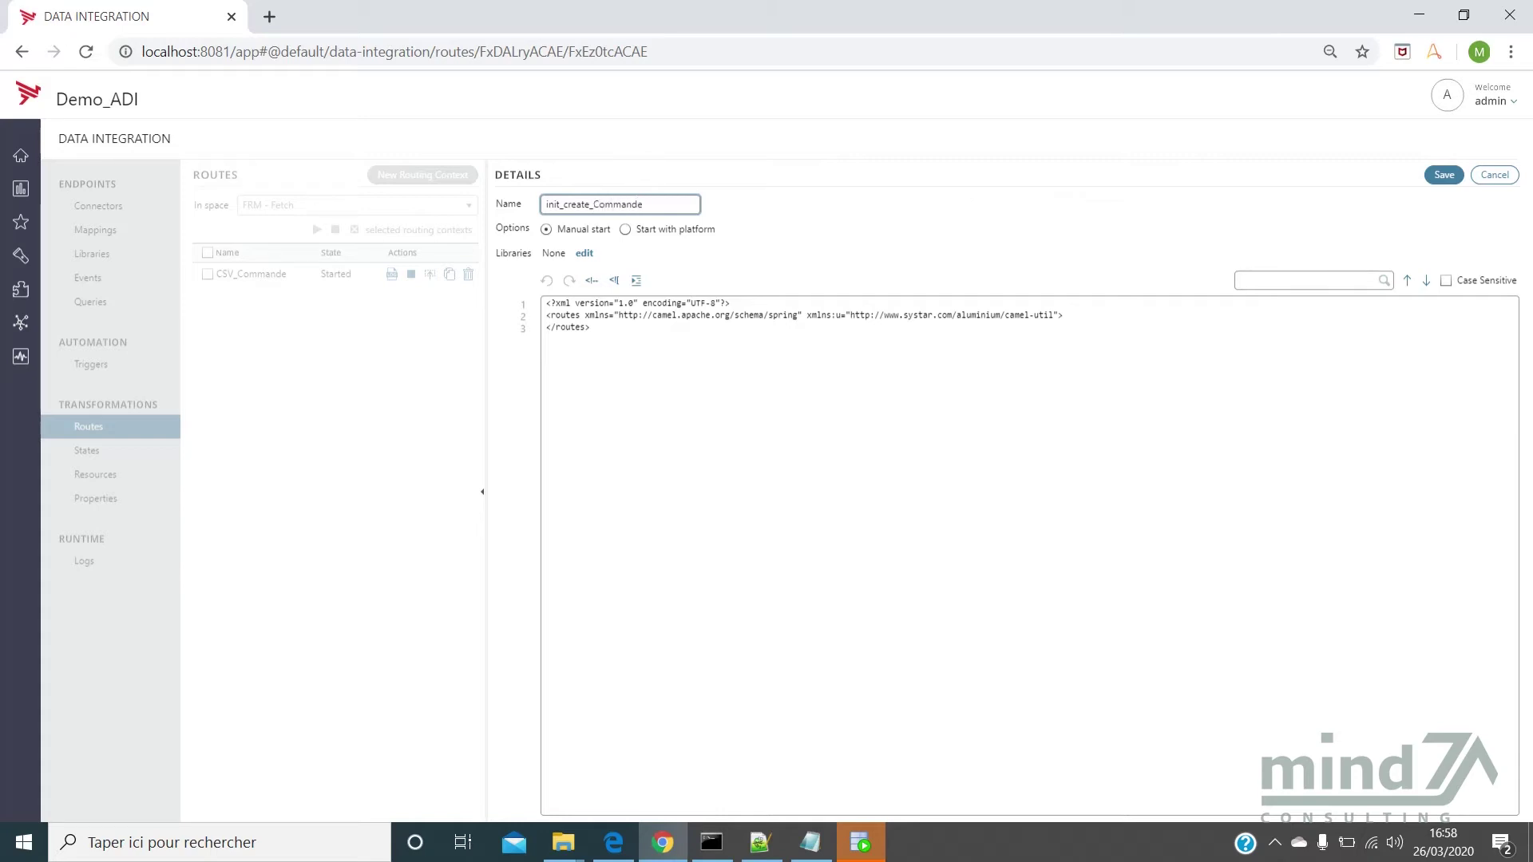
pyautogui.click(760, 842)
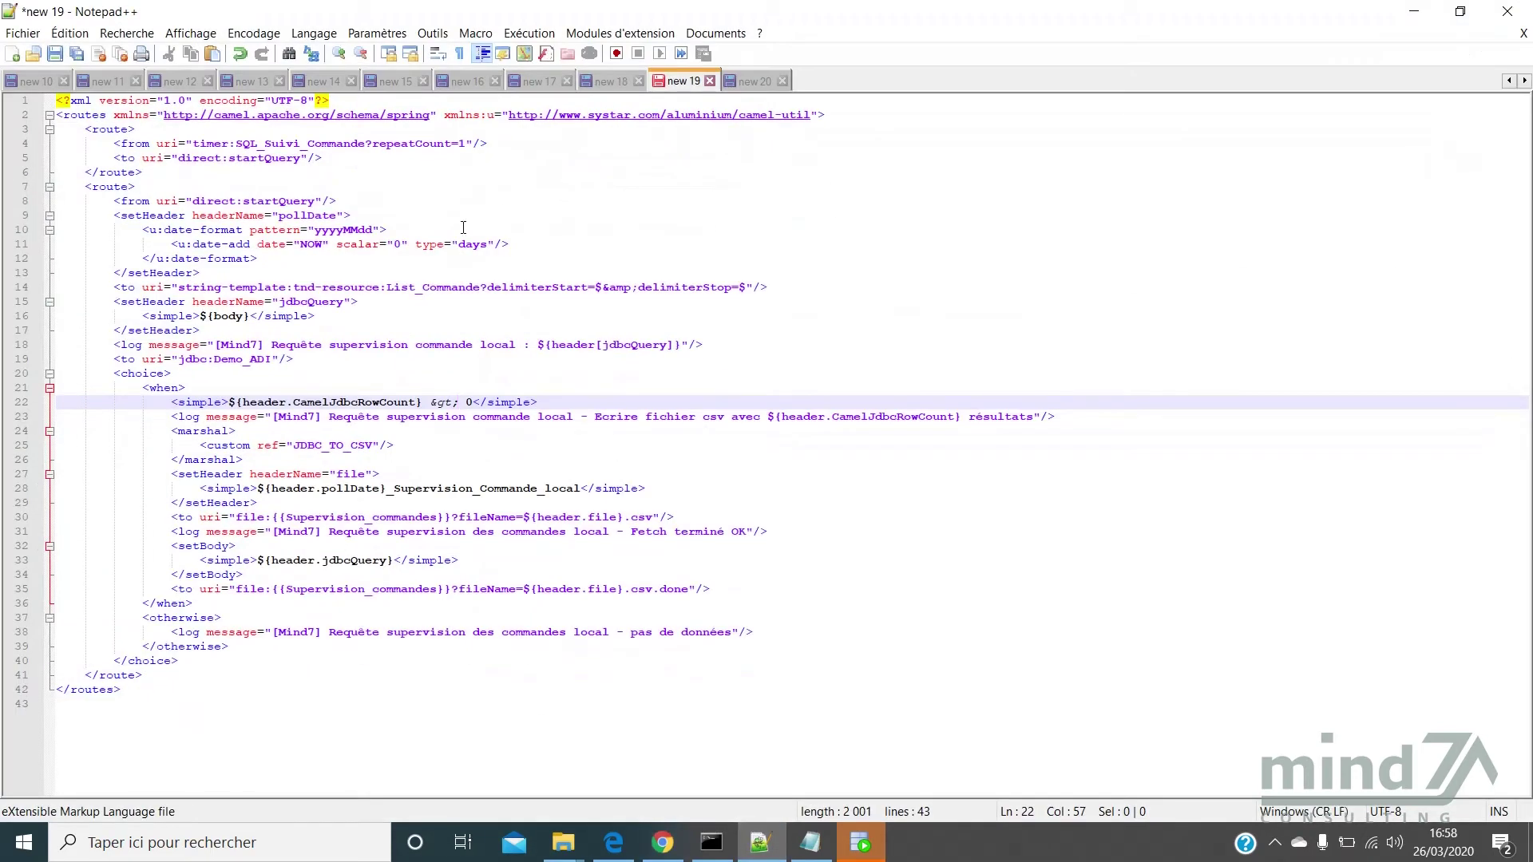
# Review the route XML's List_Commande source, Supervision_commandes file name, csv.done output path and no-data branch
pyautogui.click(482, 299)
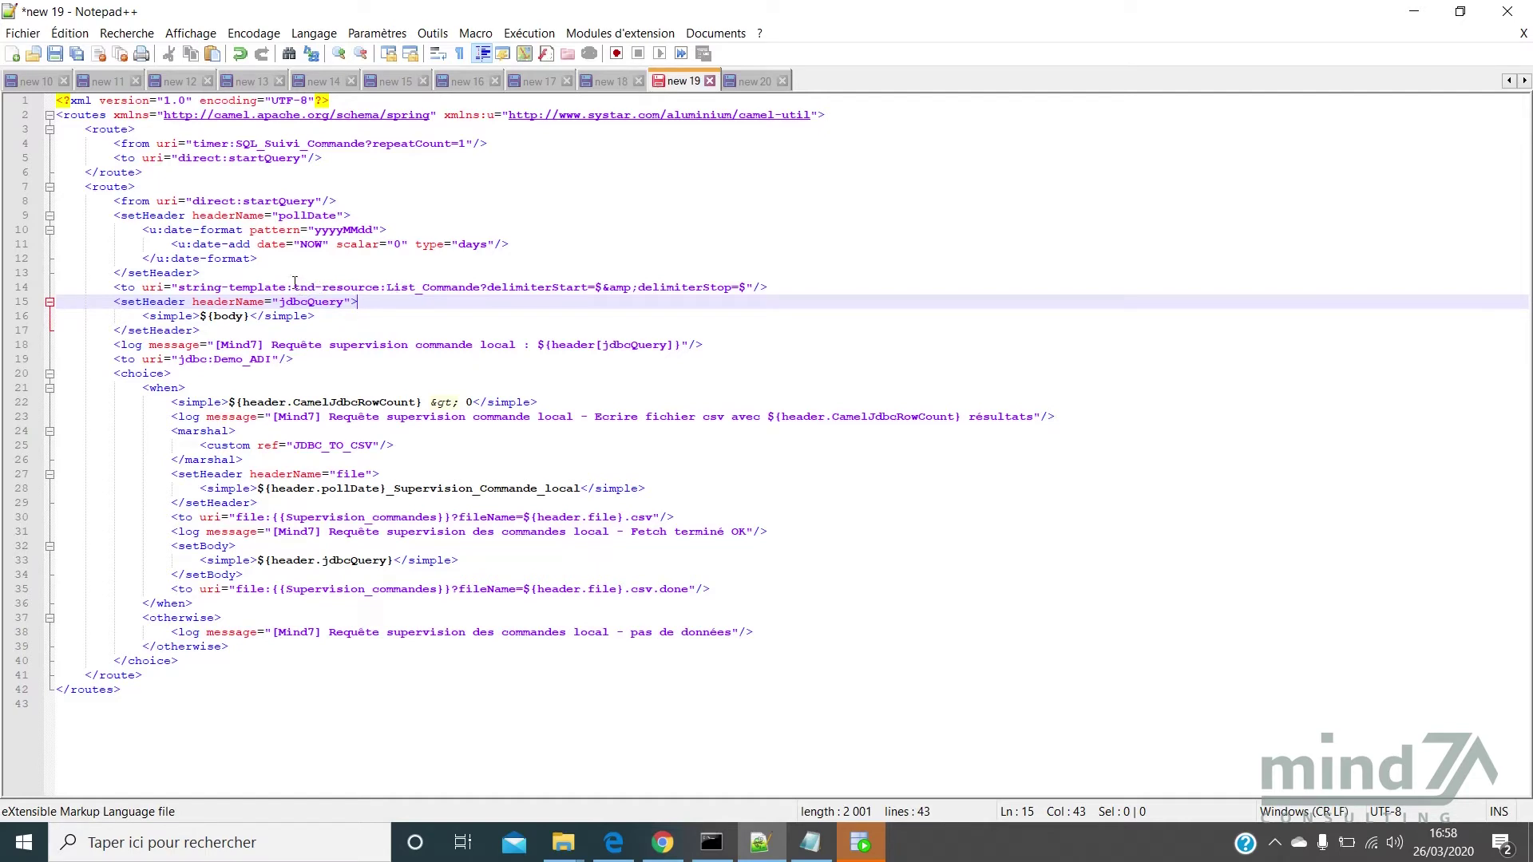
pyautogui.moveTo(294, 287); pyautogui.dragTo(481, 287)
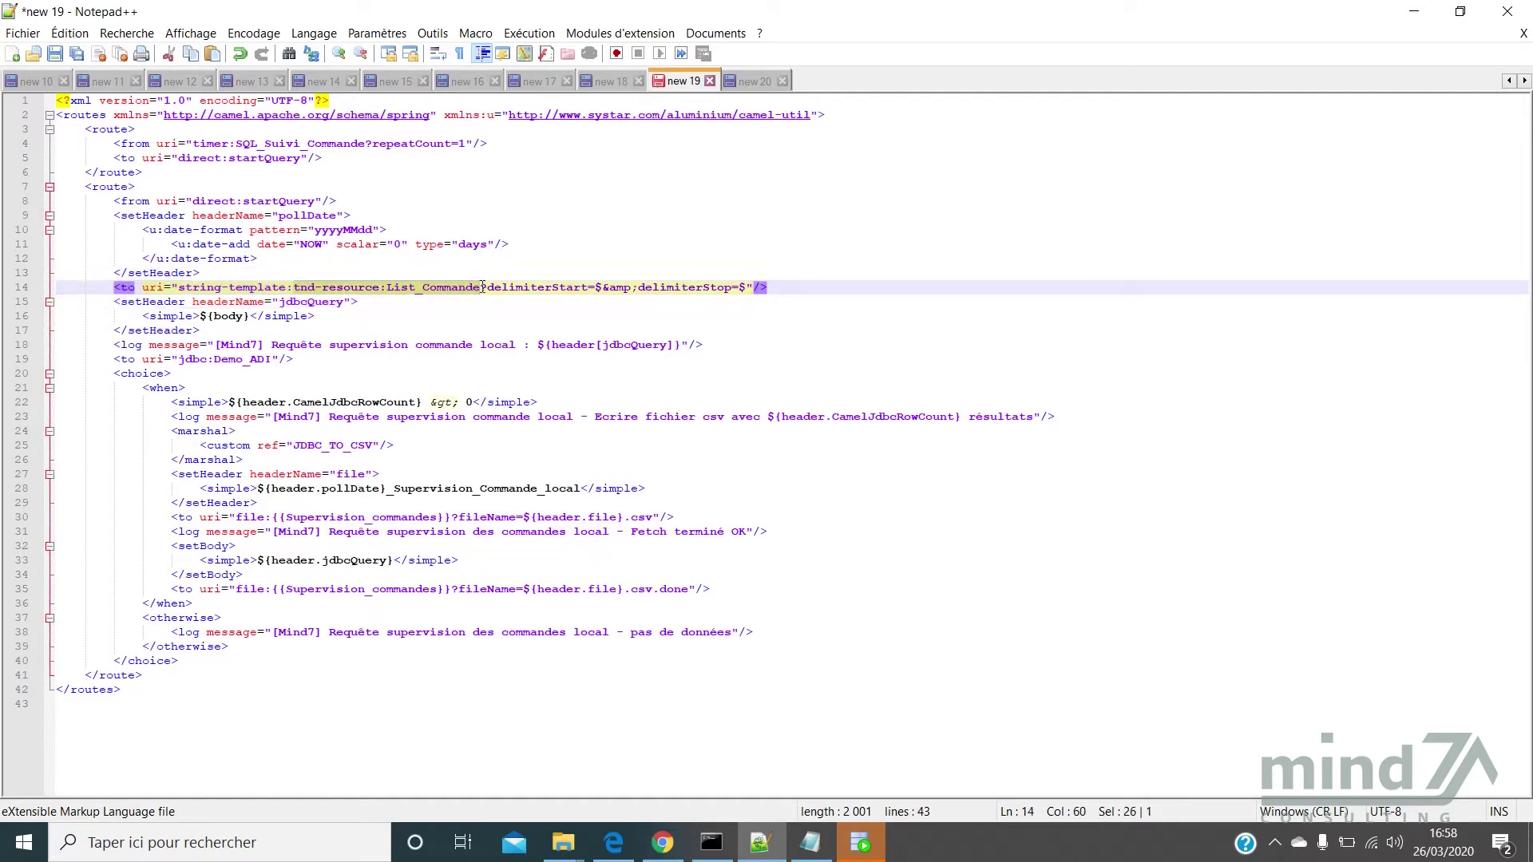
pyautogui.moveTo(484, 287); pyautogui.dragTo(486, 288)
pyautogui.moveTo(652, 515); pyautogui.dragTo(460, 517)
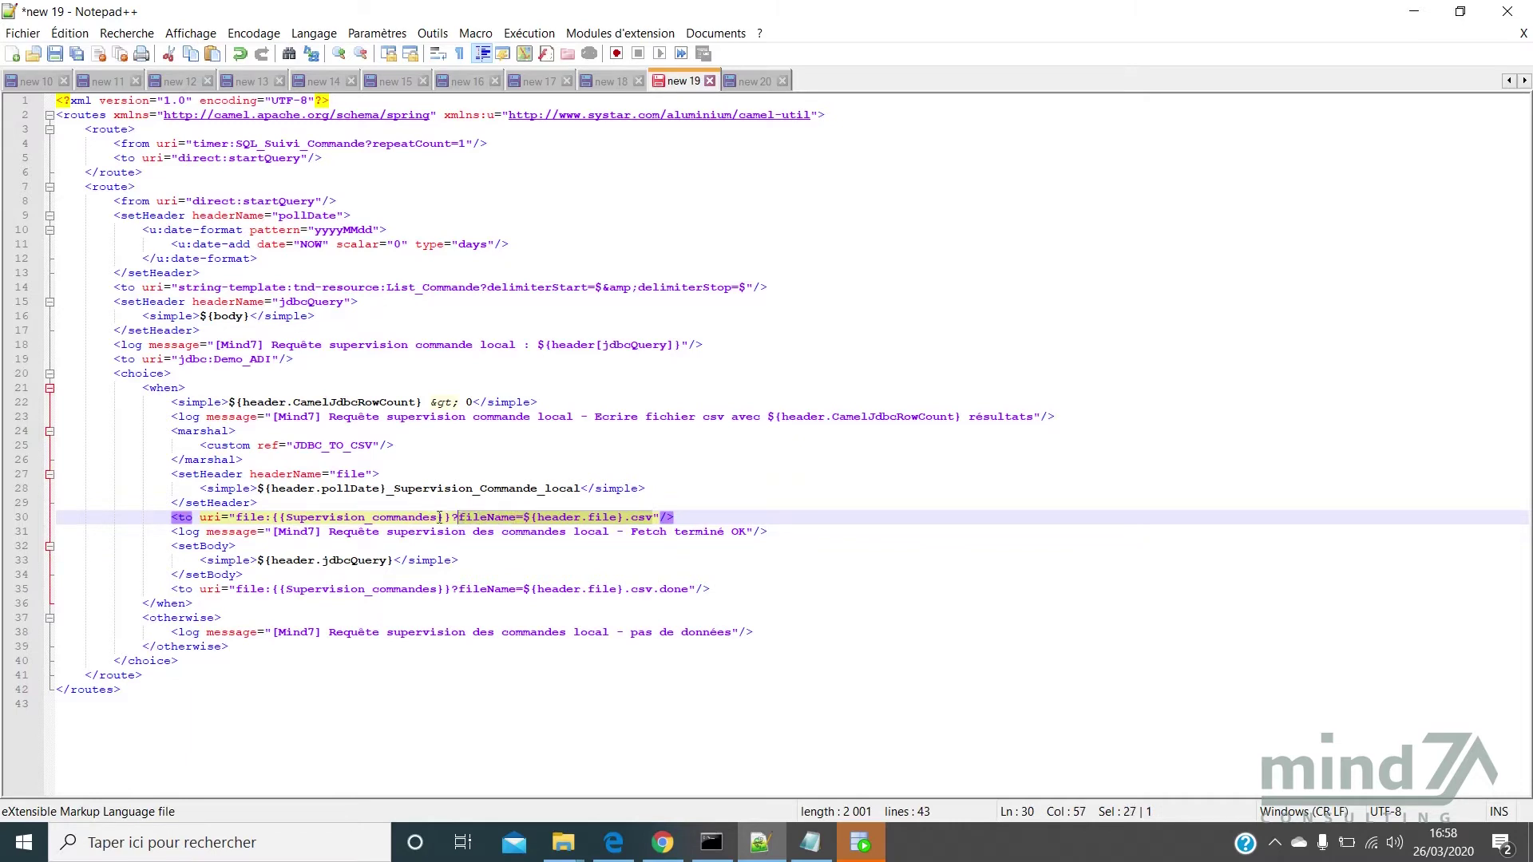
pyautogui.click(440, 519)
pyautogui.moveTo(439, 519); pyautogui.dragTo(287, 519)
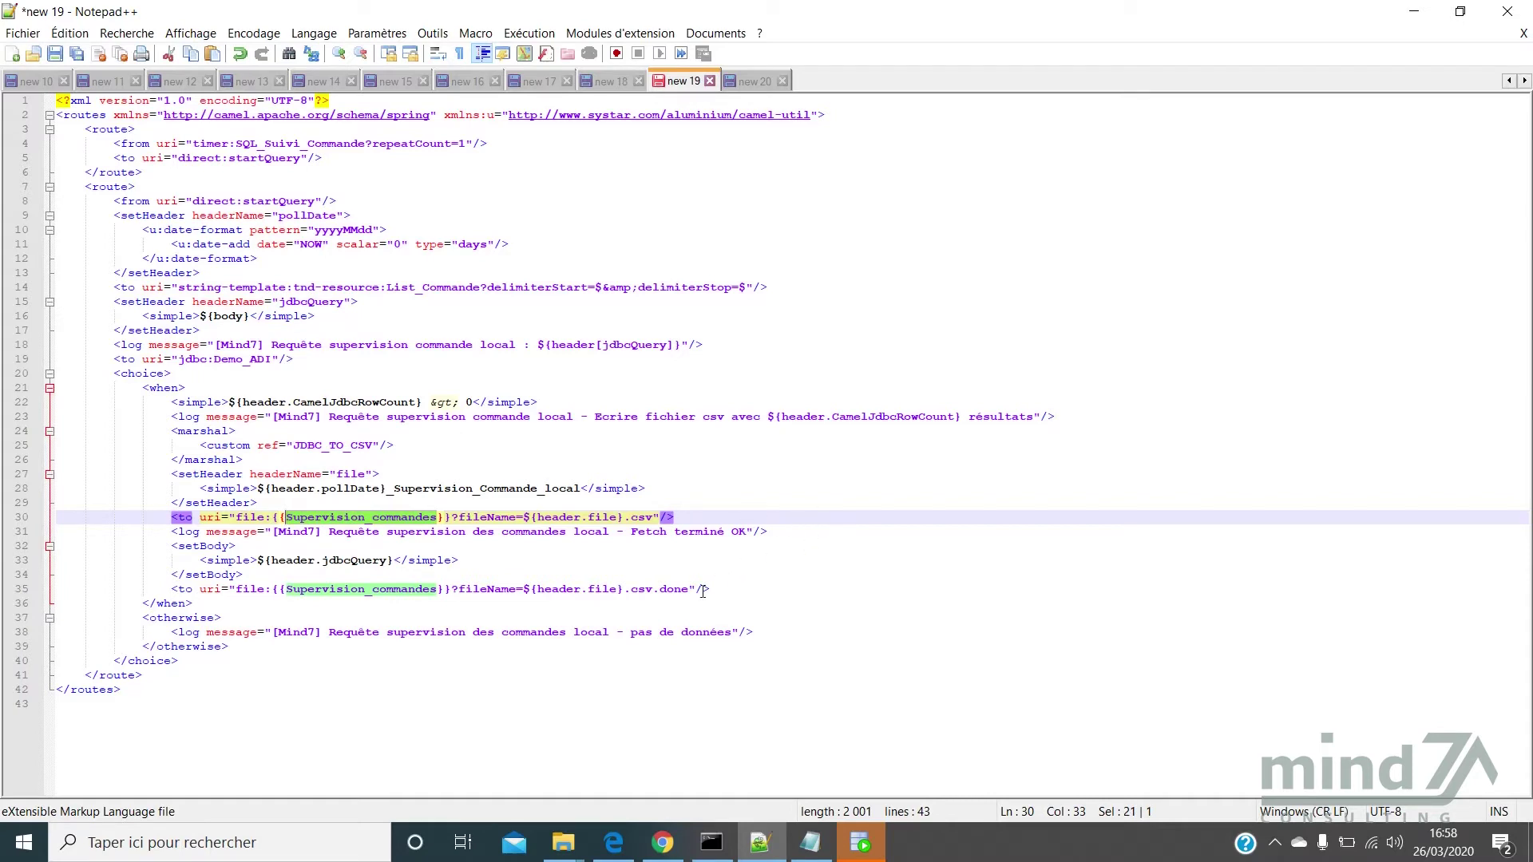
pyautogui.moveTo(692, 592); pyautogui.dragTo(274, 589)
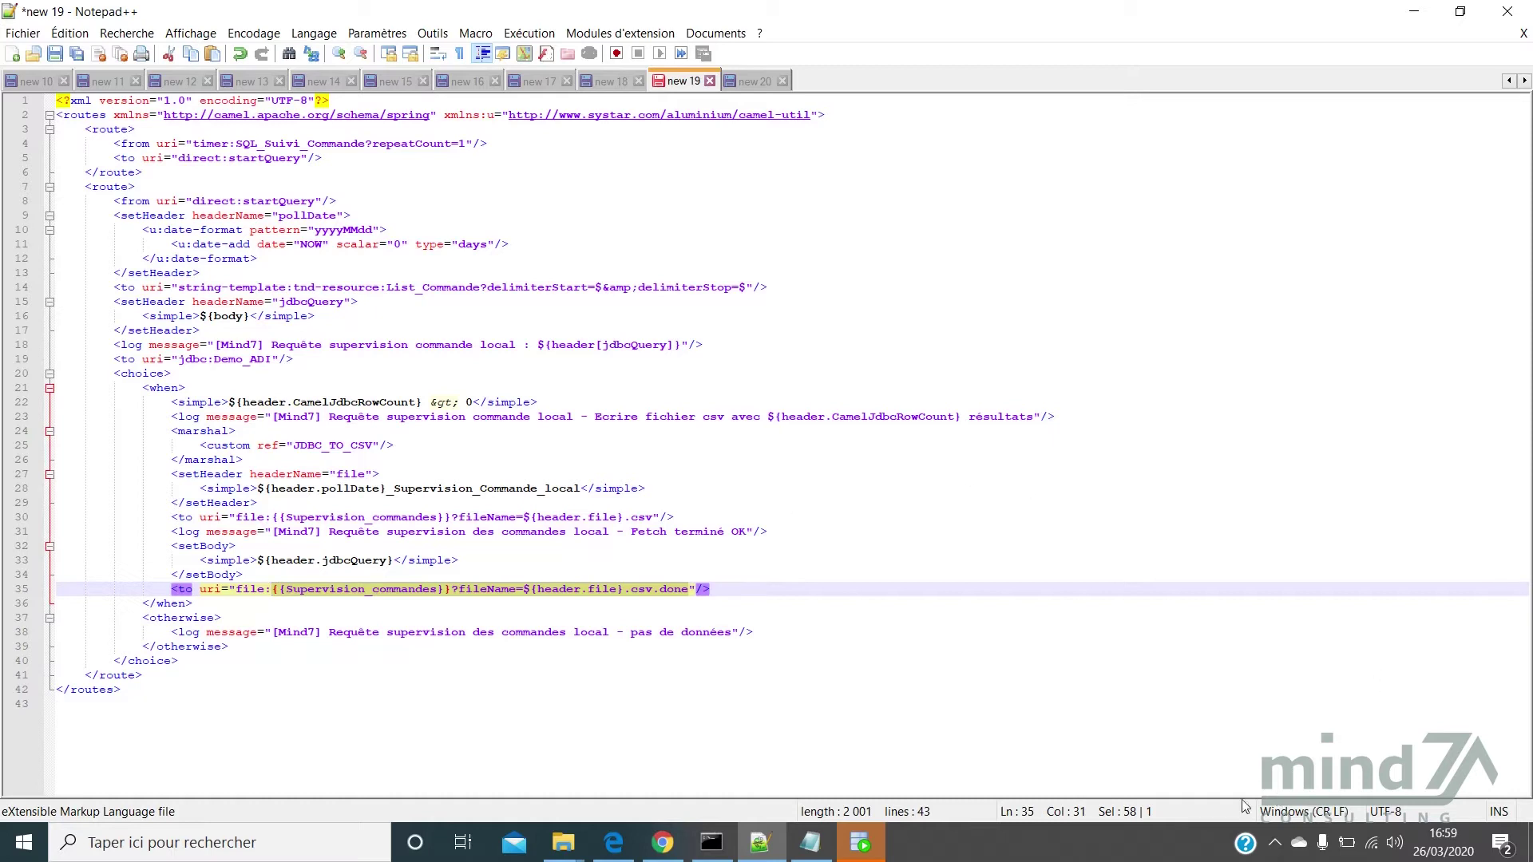
pyautogui.click(770, 634)
pyautogui.moveTo(770, 634); pyautogui.dragTo(71, 635)
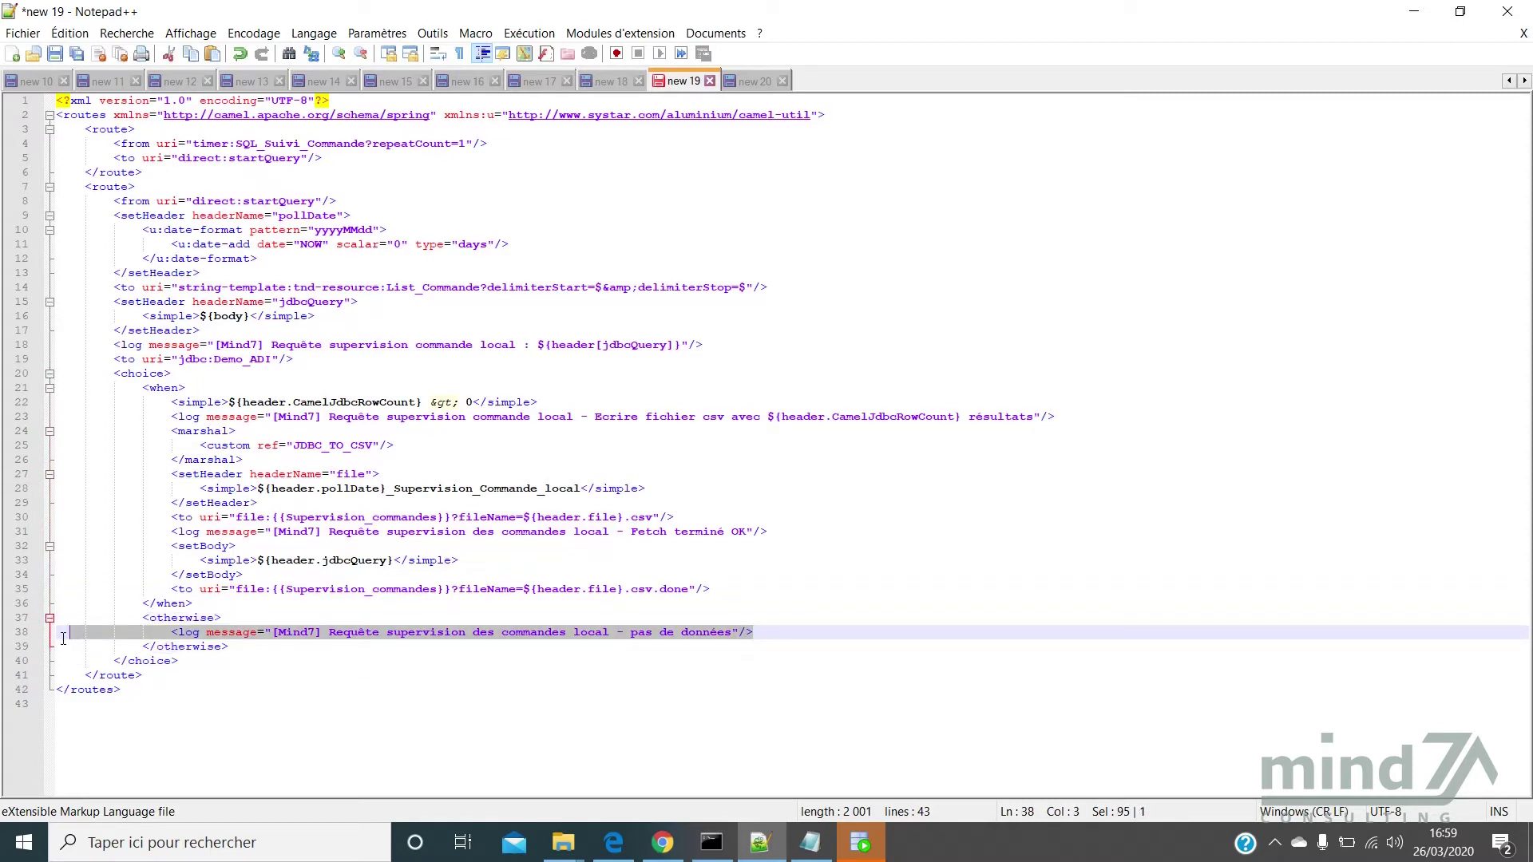
pyautogui.click(238, 501)
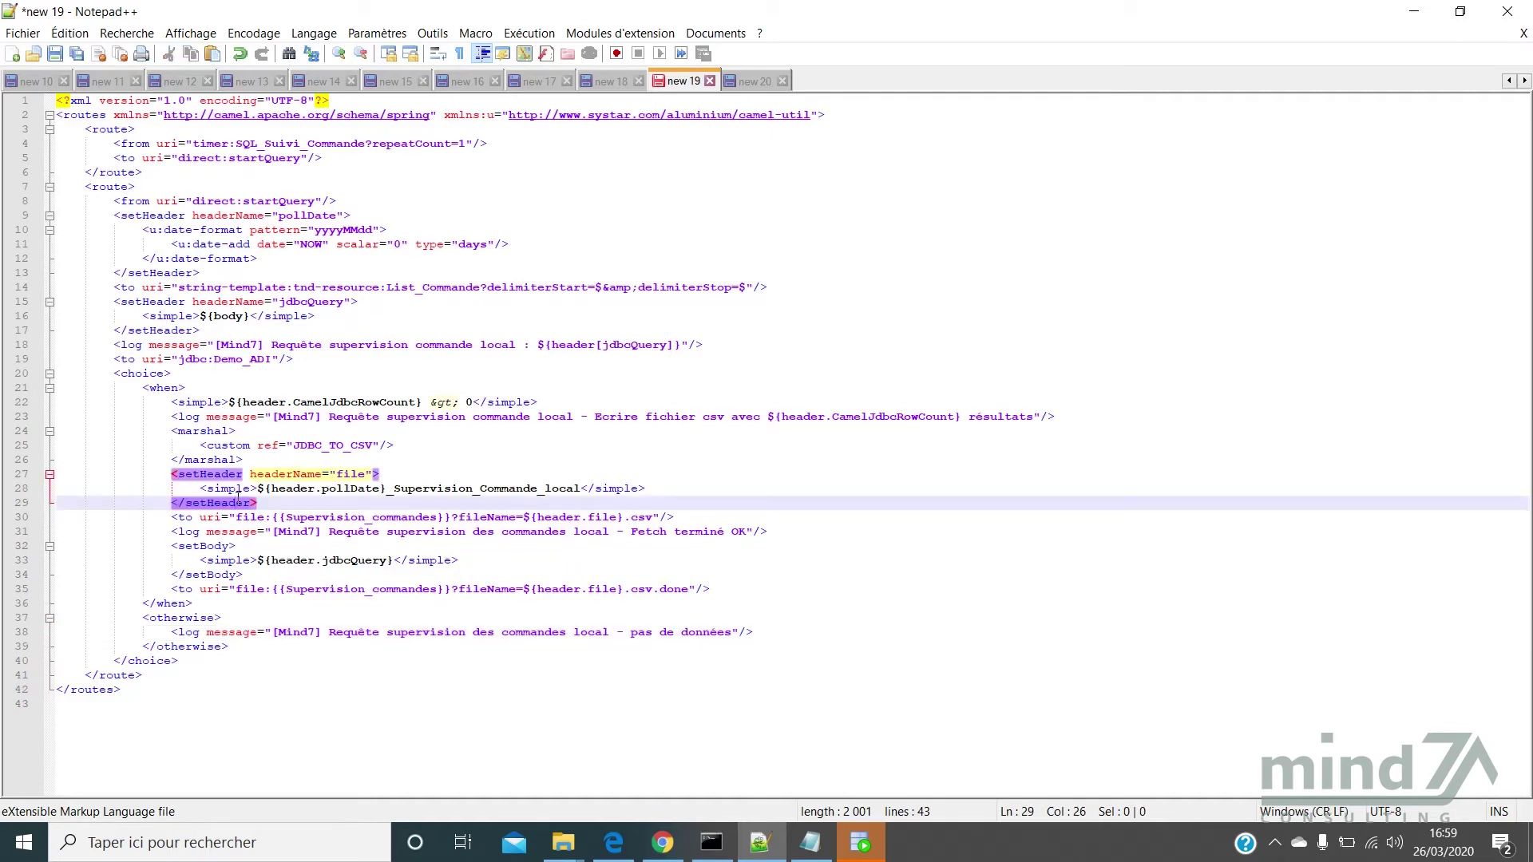
# Copy the entire route XML and go back to the init_create_Commande route editor
pyautogui.hotkey('ctrl', 'a')
pyautogui.hotkey('ctrl', 'c')
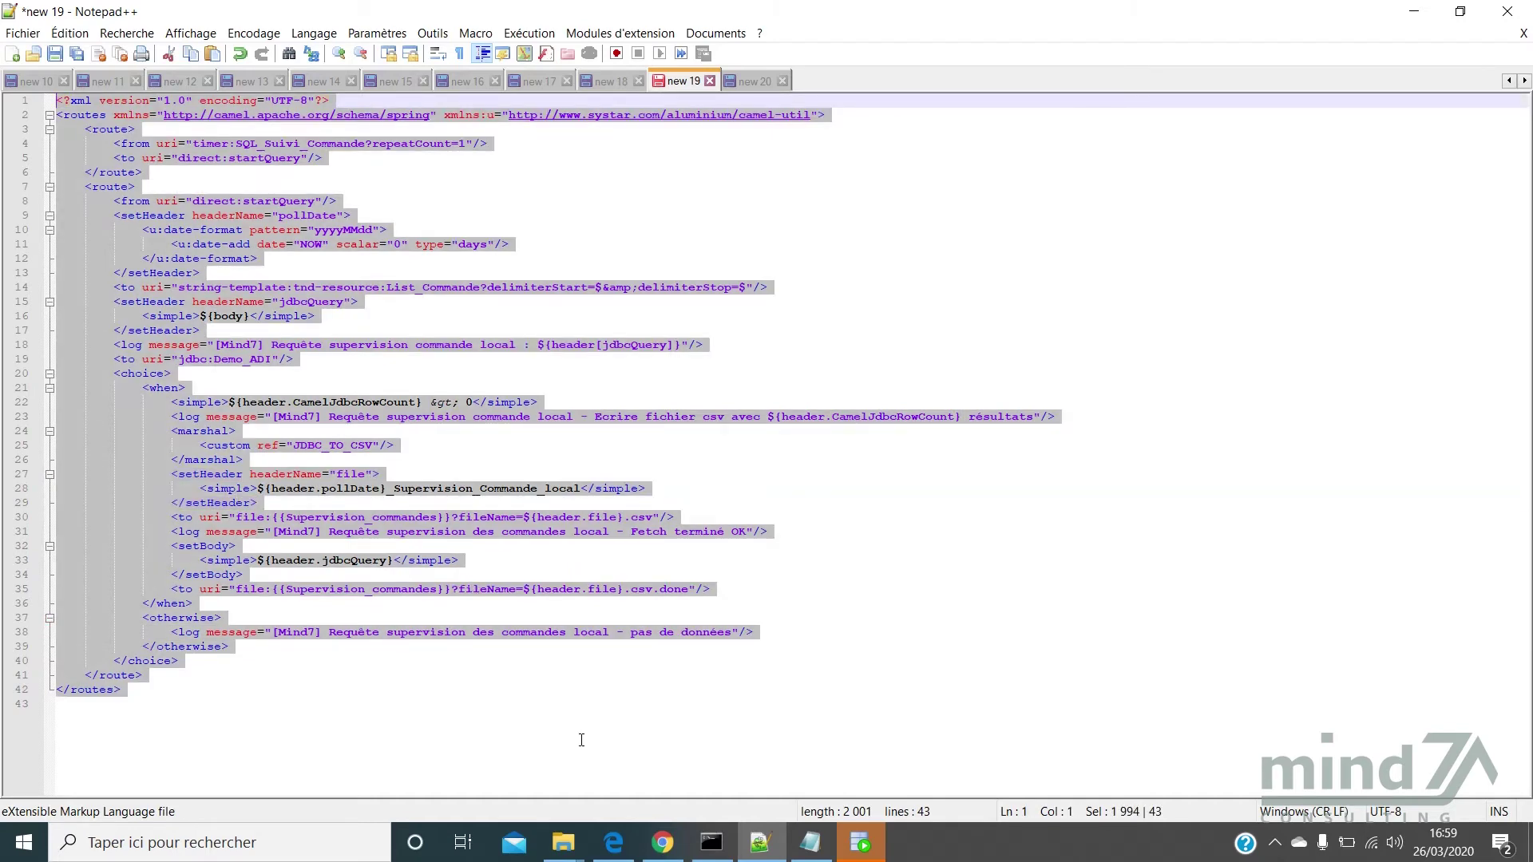
pyautogui.click(663, 843)
pyautogui.click(645, 423)
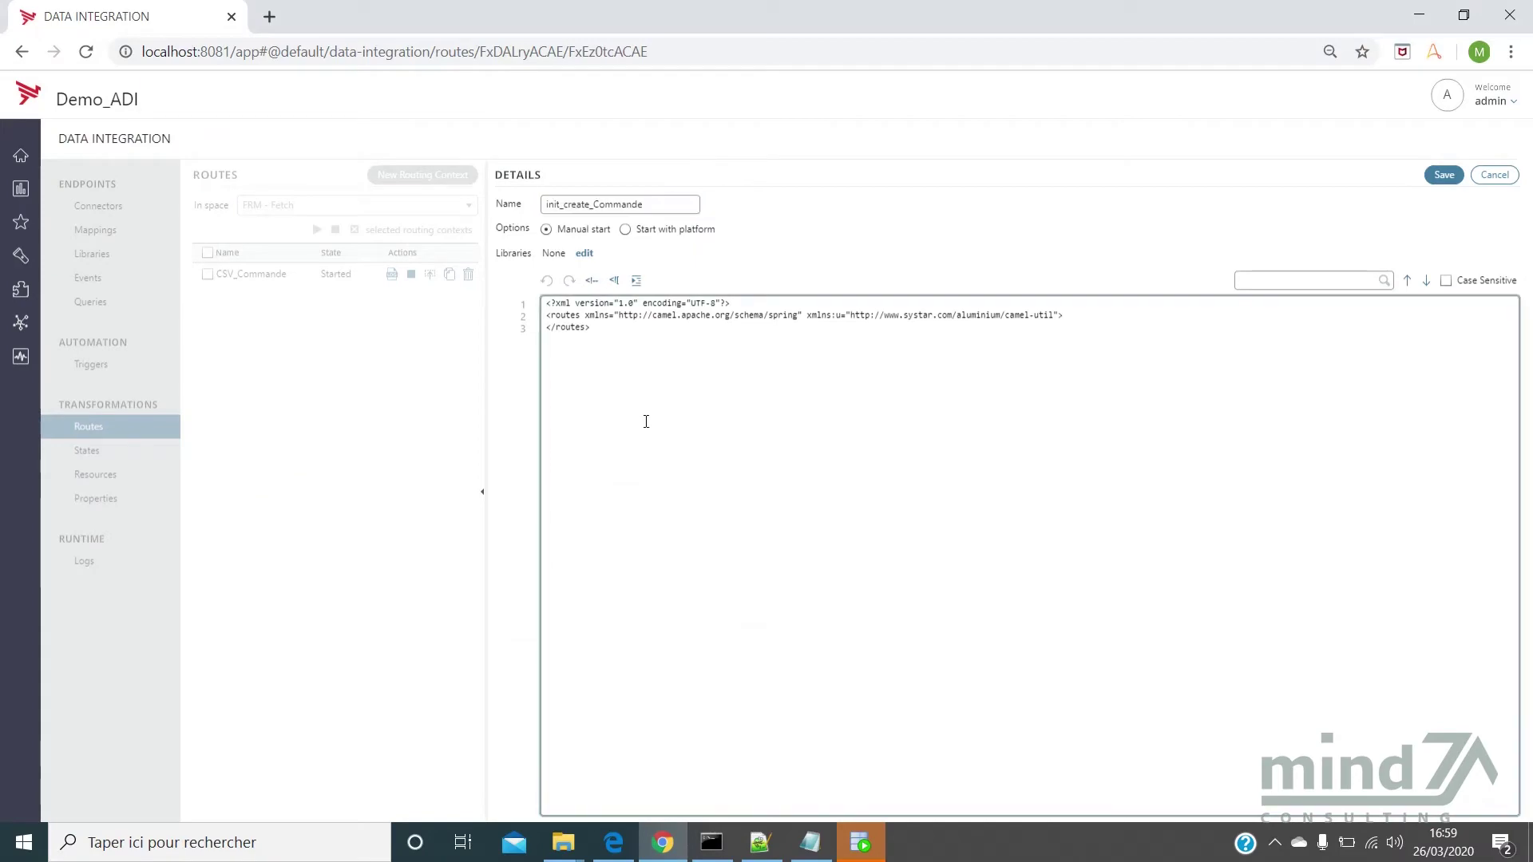
# Replace the template XML with the copied route and save init_create_Commande
pyautogui.hotkey('ctrl', 'a')
pyautogui.hotkey('ctrl', 'v')
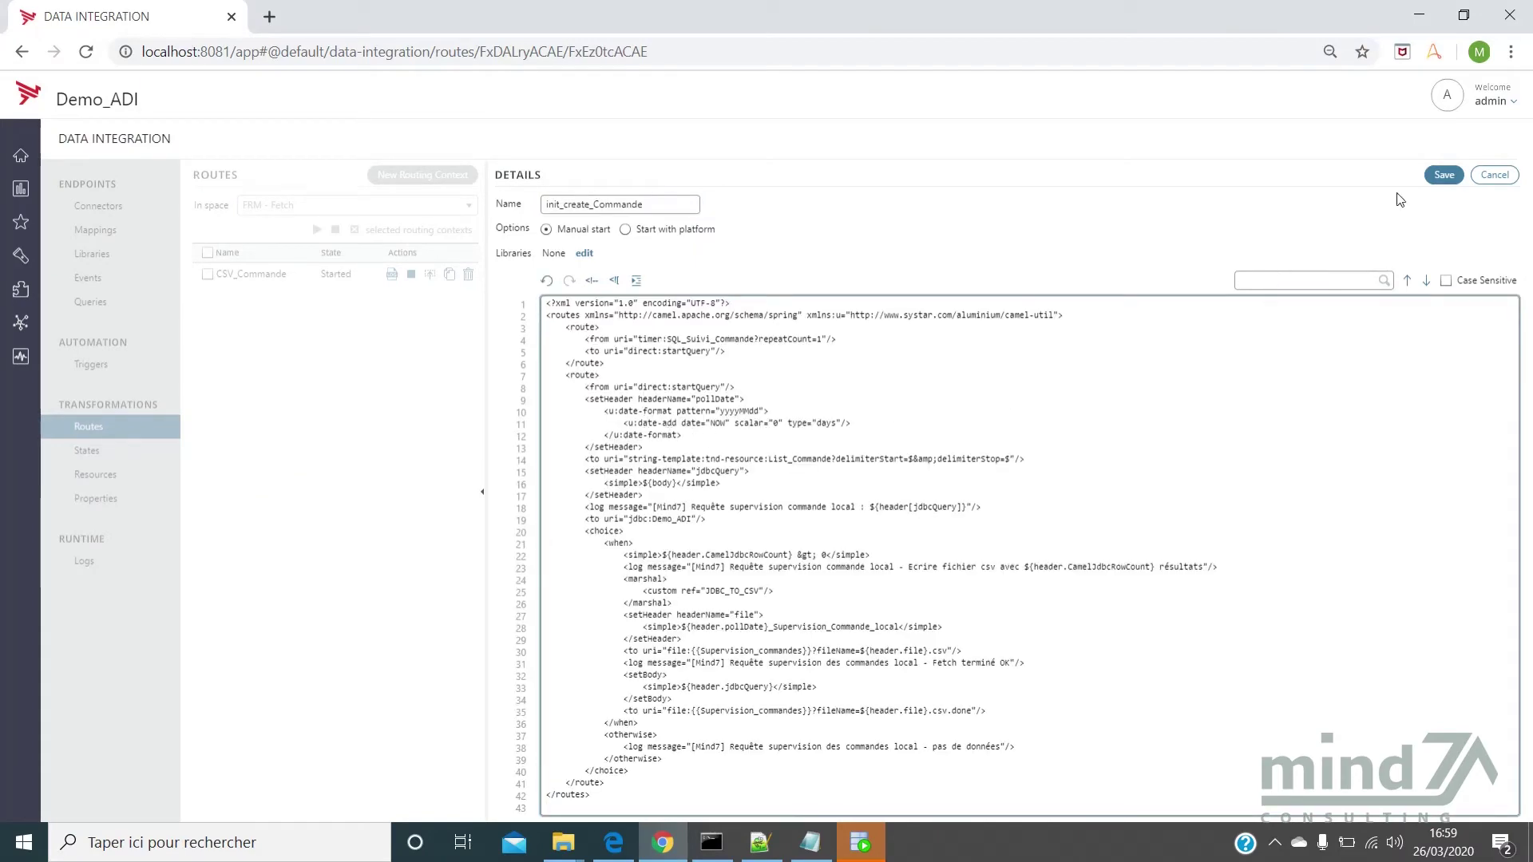
pyautogui.click(1445, 175)
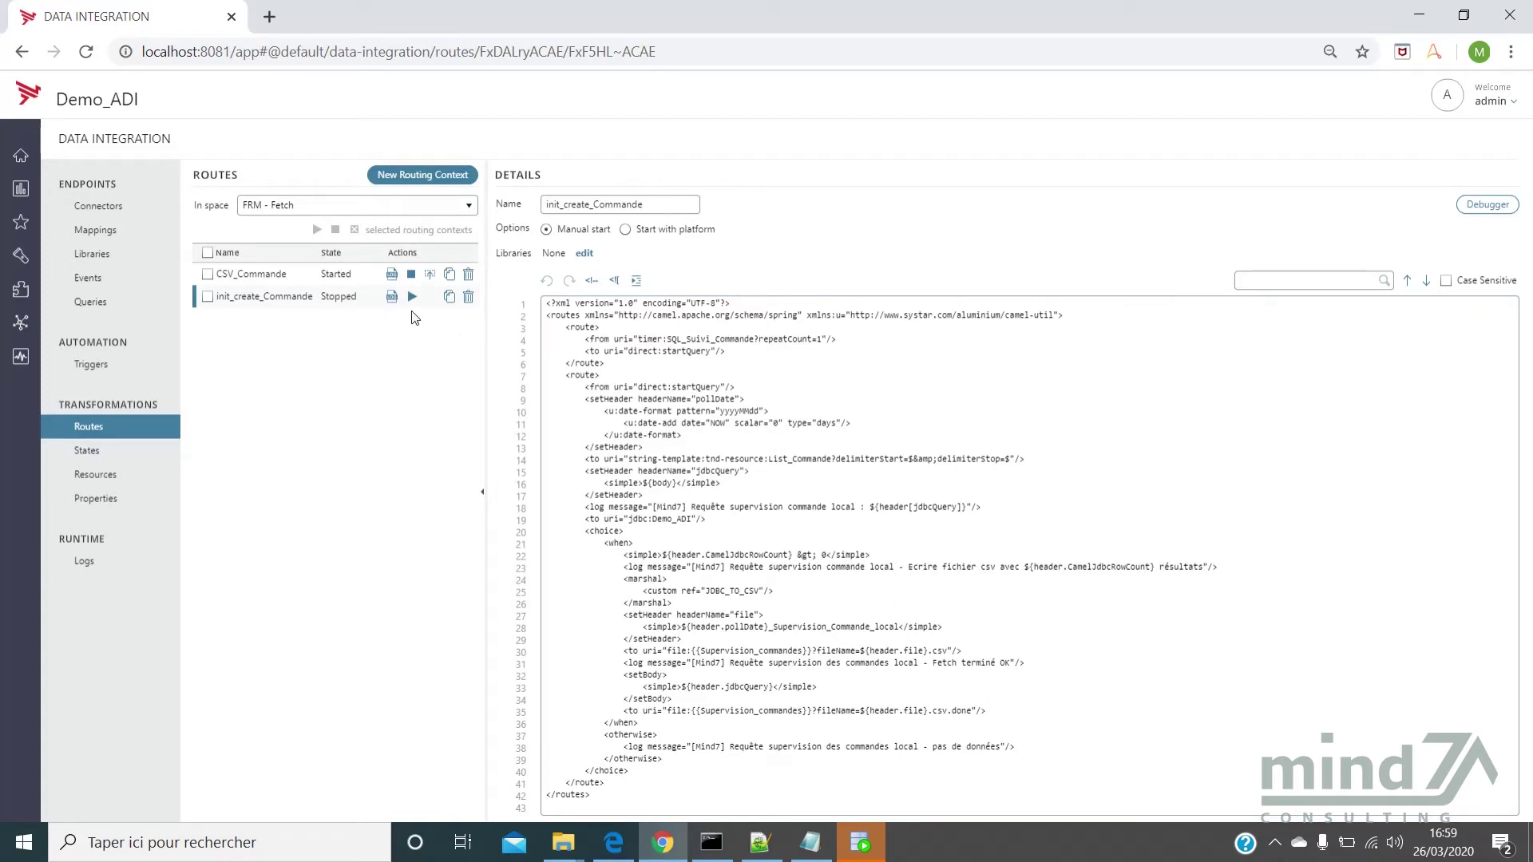
# Run the route and view its Info logs, reading the CSV message reporting 149 results
pyautogui.click(412, 298)
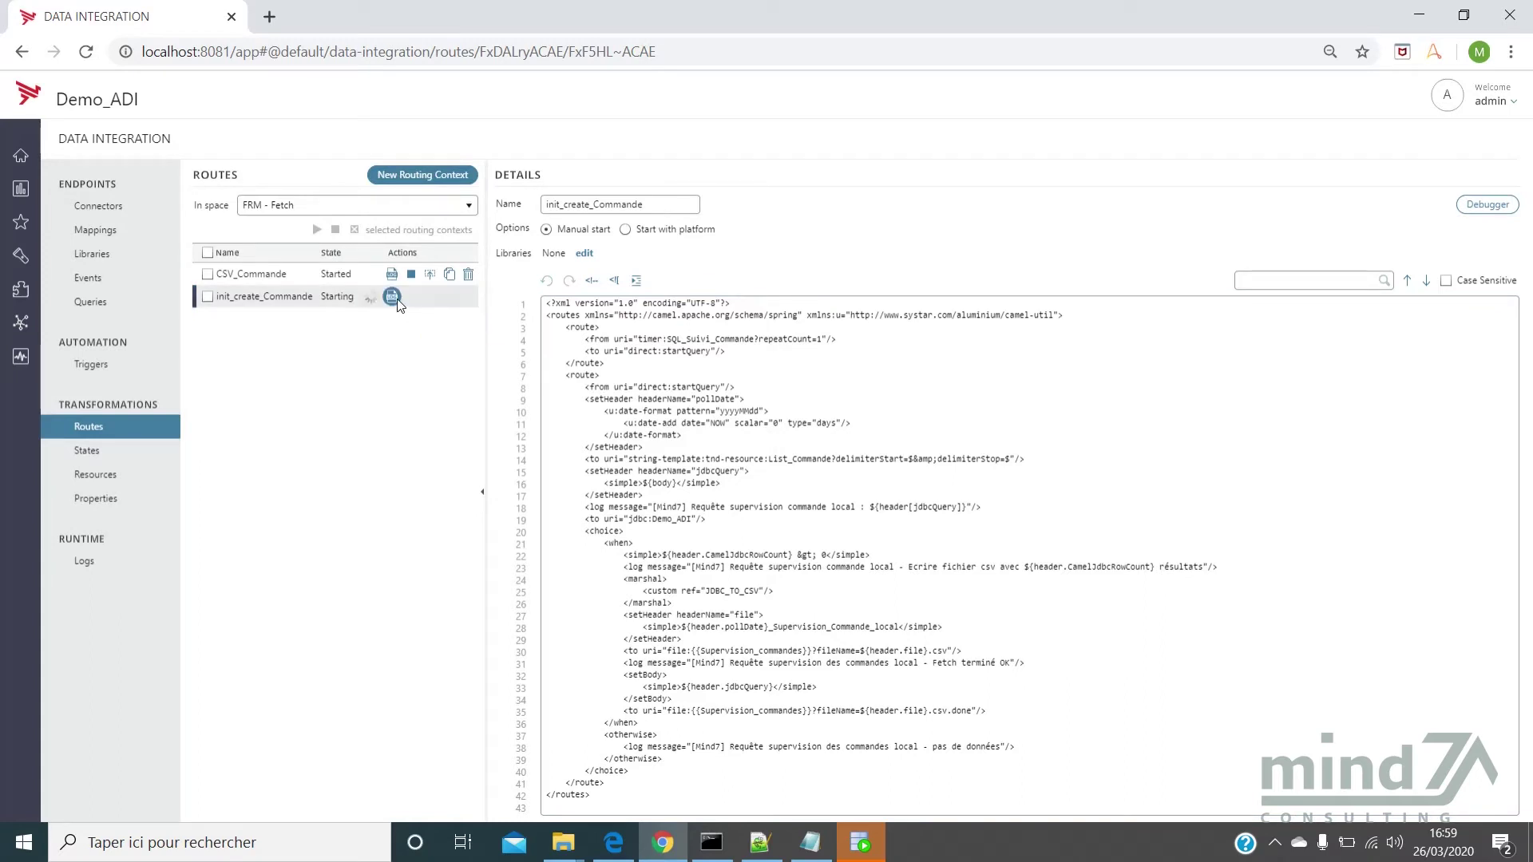
pyautogui.click(393, 297)
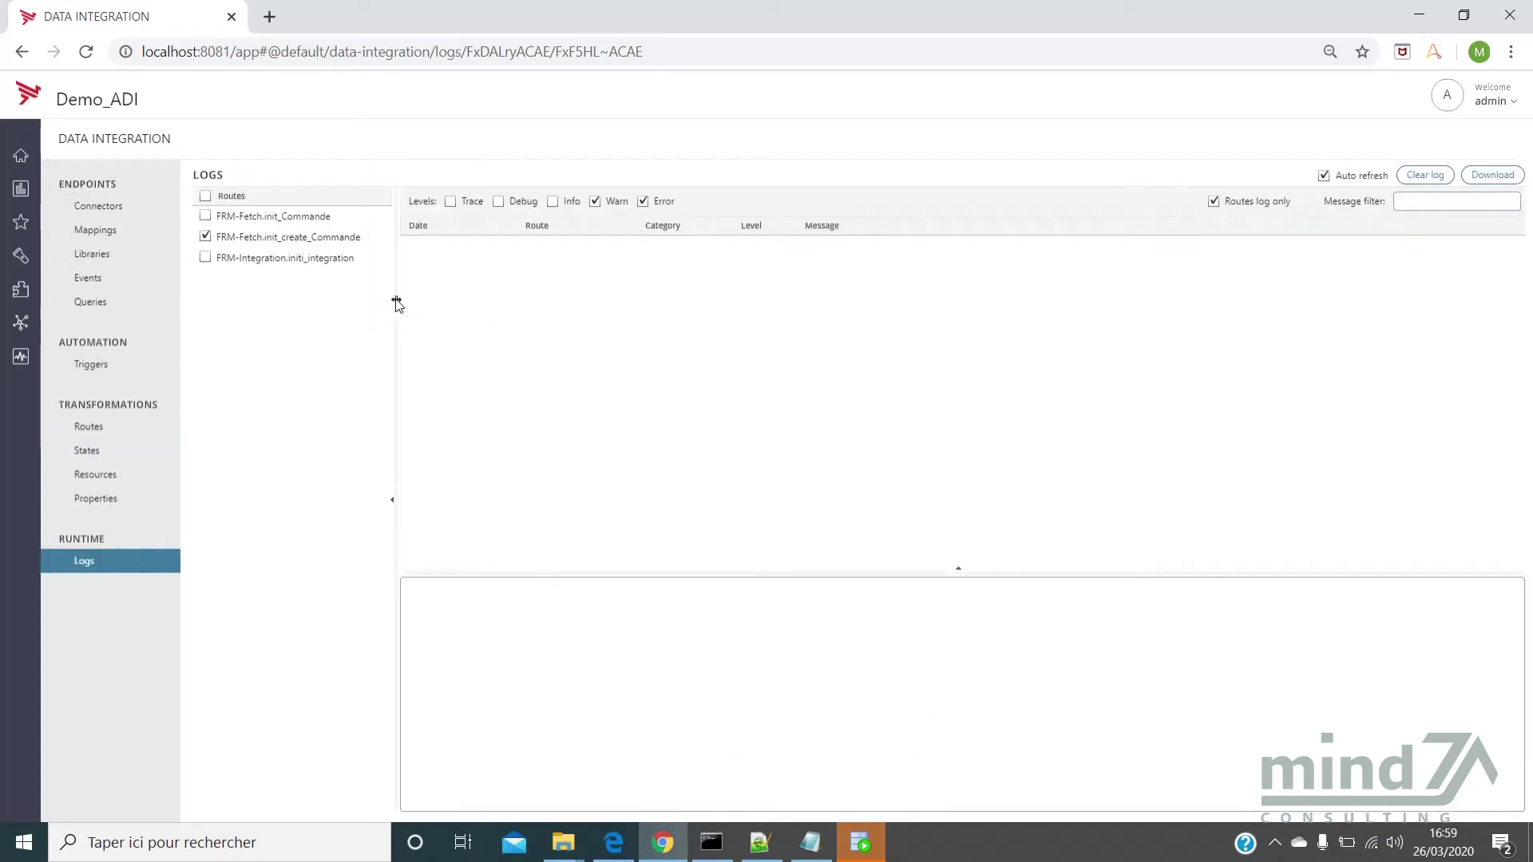
pyautogui.click(552, 202)
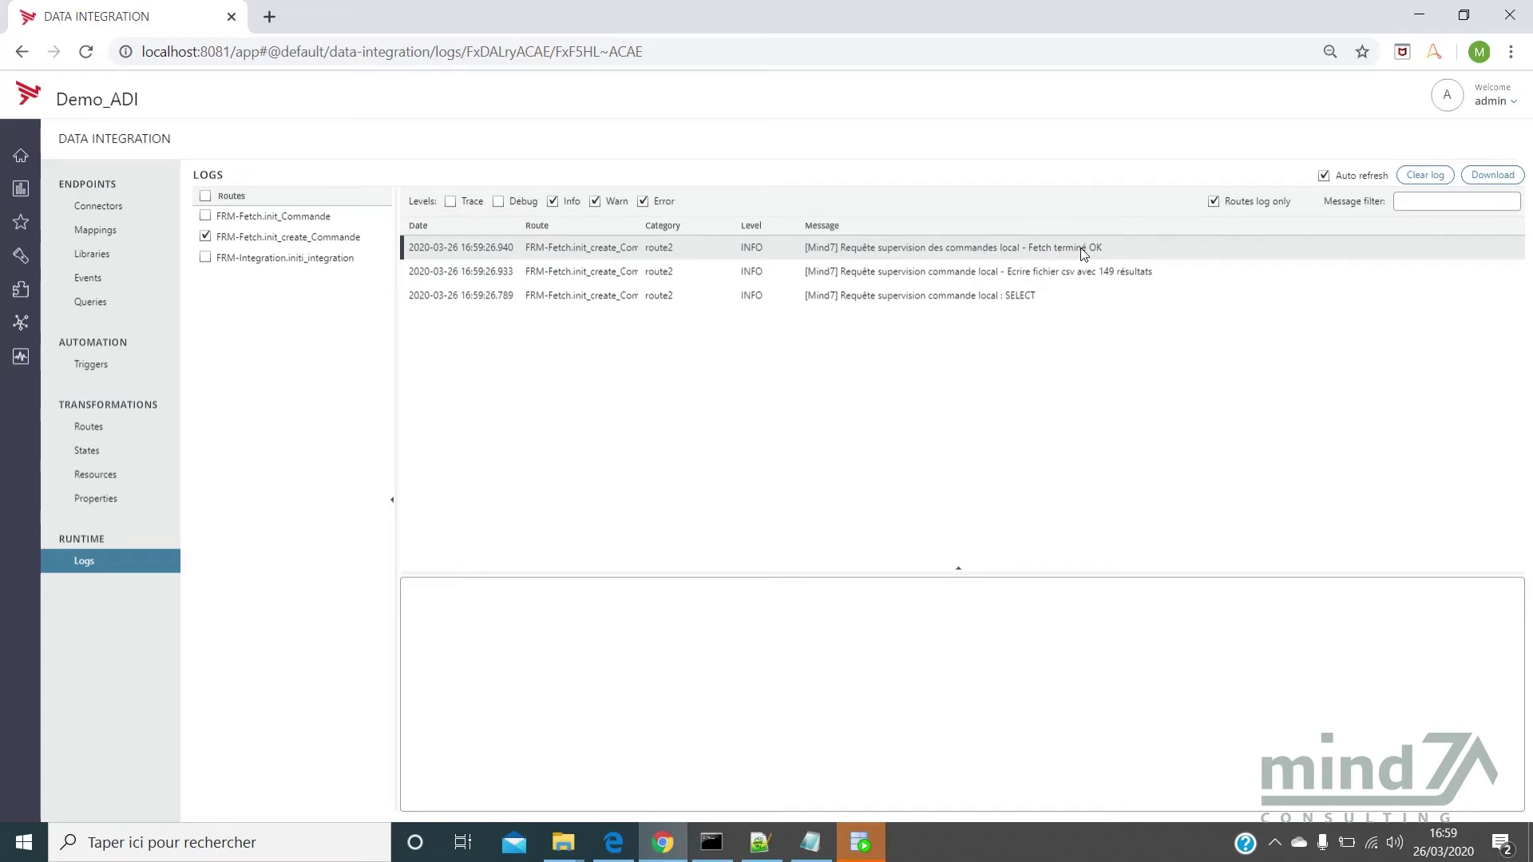
pyautogui.click(1110, 280)
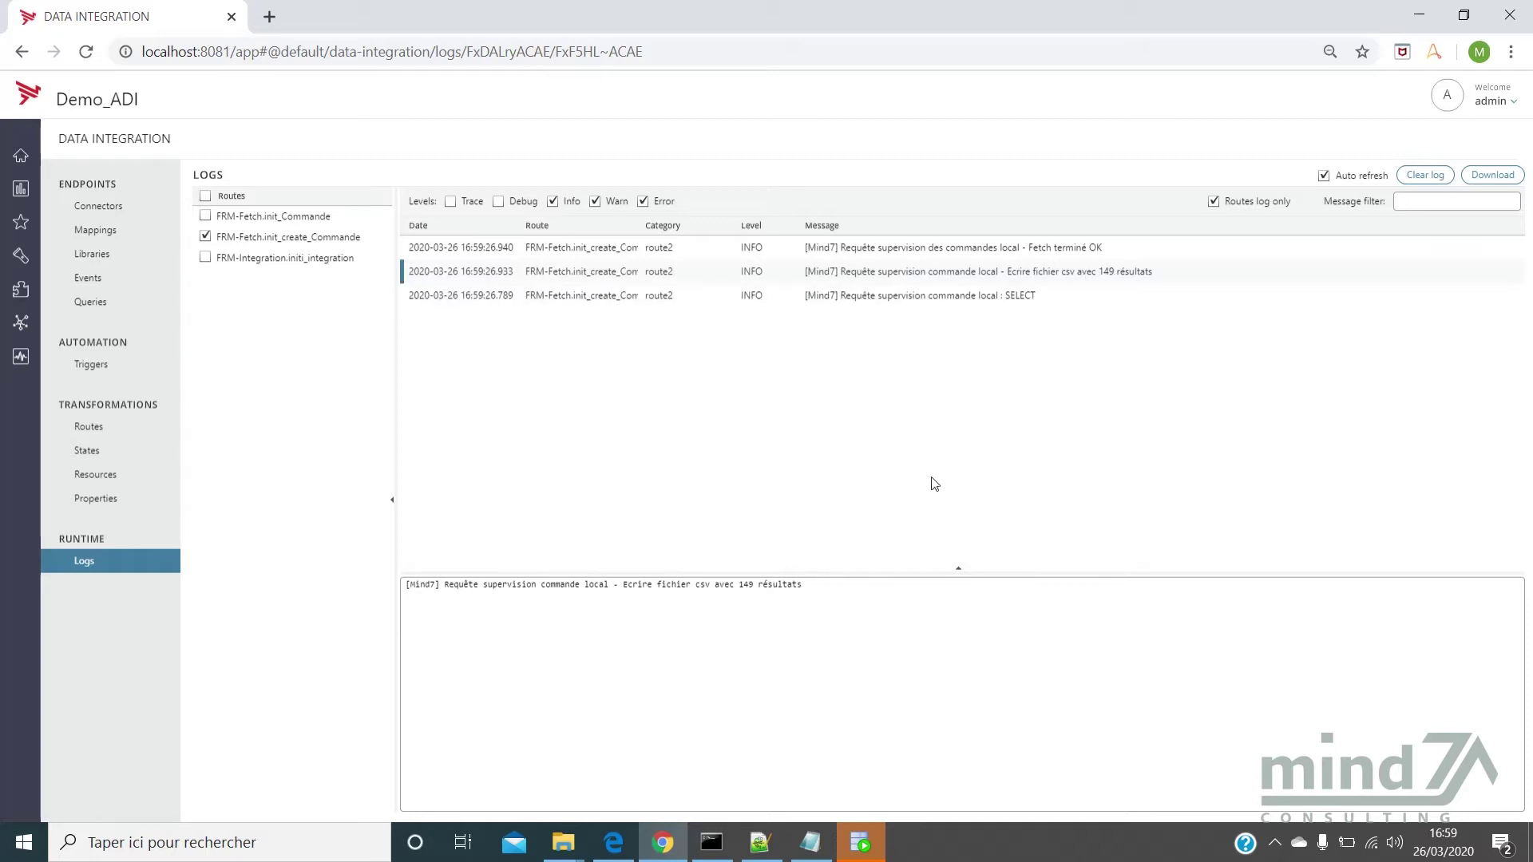
# From the Adi folder window, open 20200326_Supervision_Commande_local.csv in Excel
pyautogui.moveTo(563, 842)
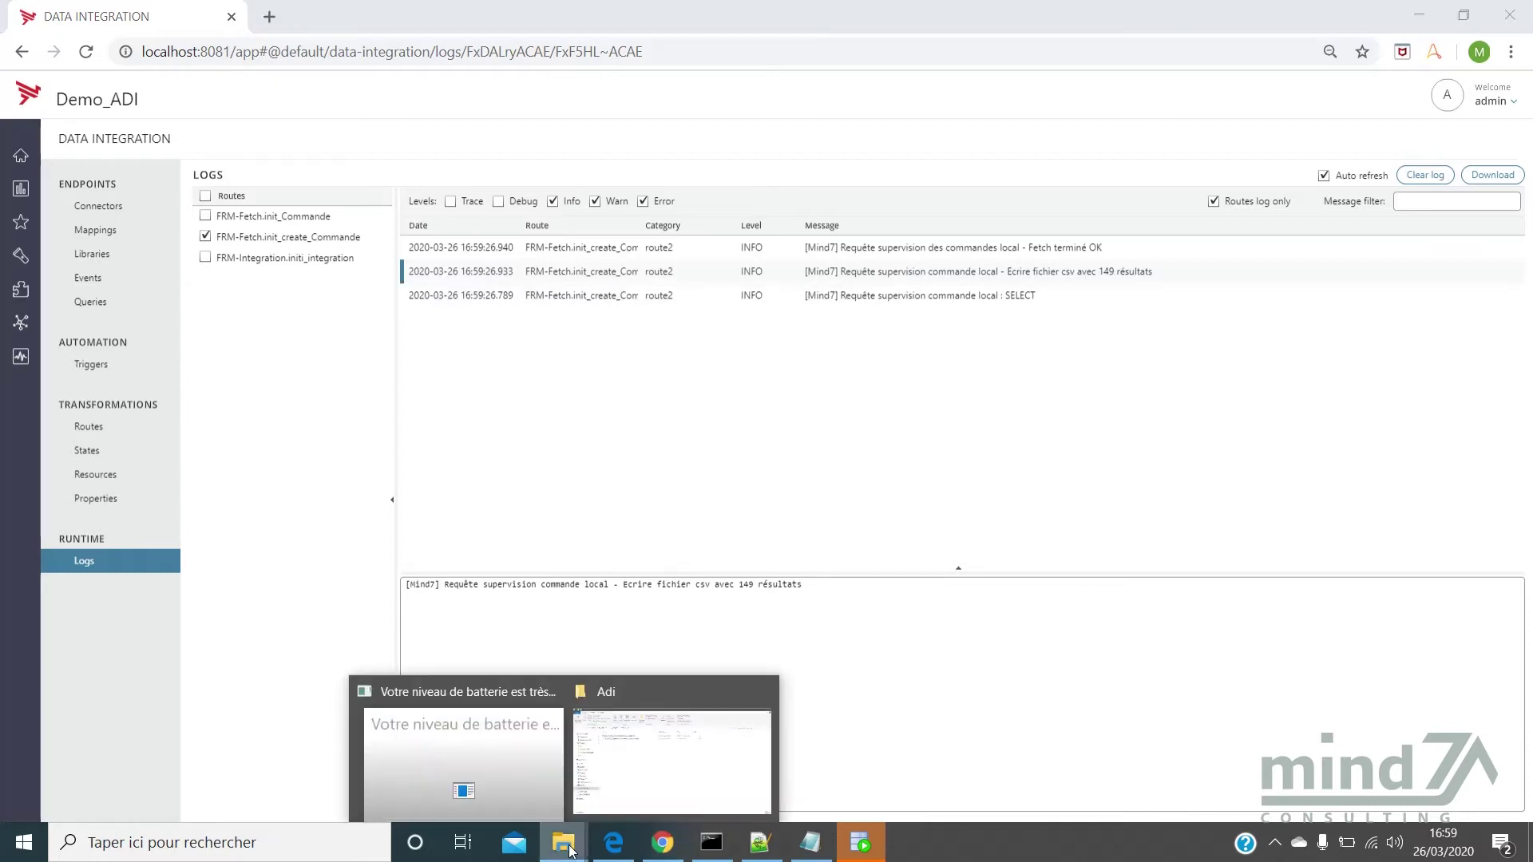
pyautogui.click(671, 771)
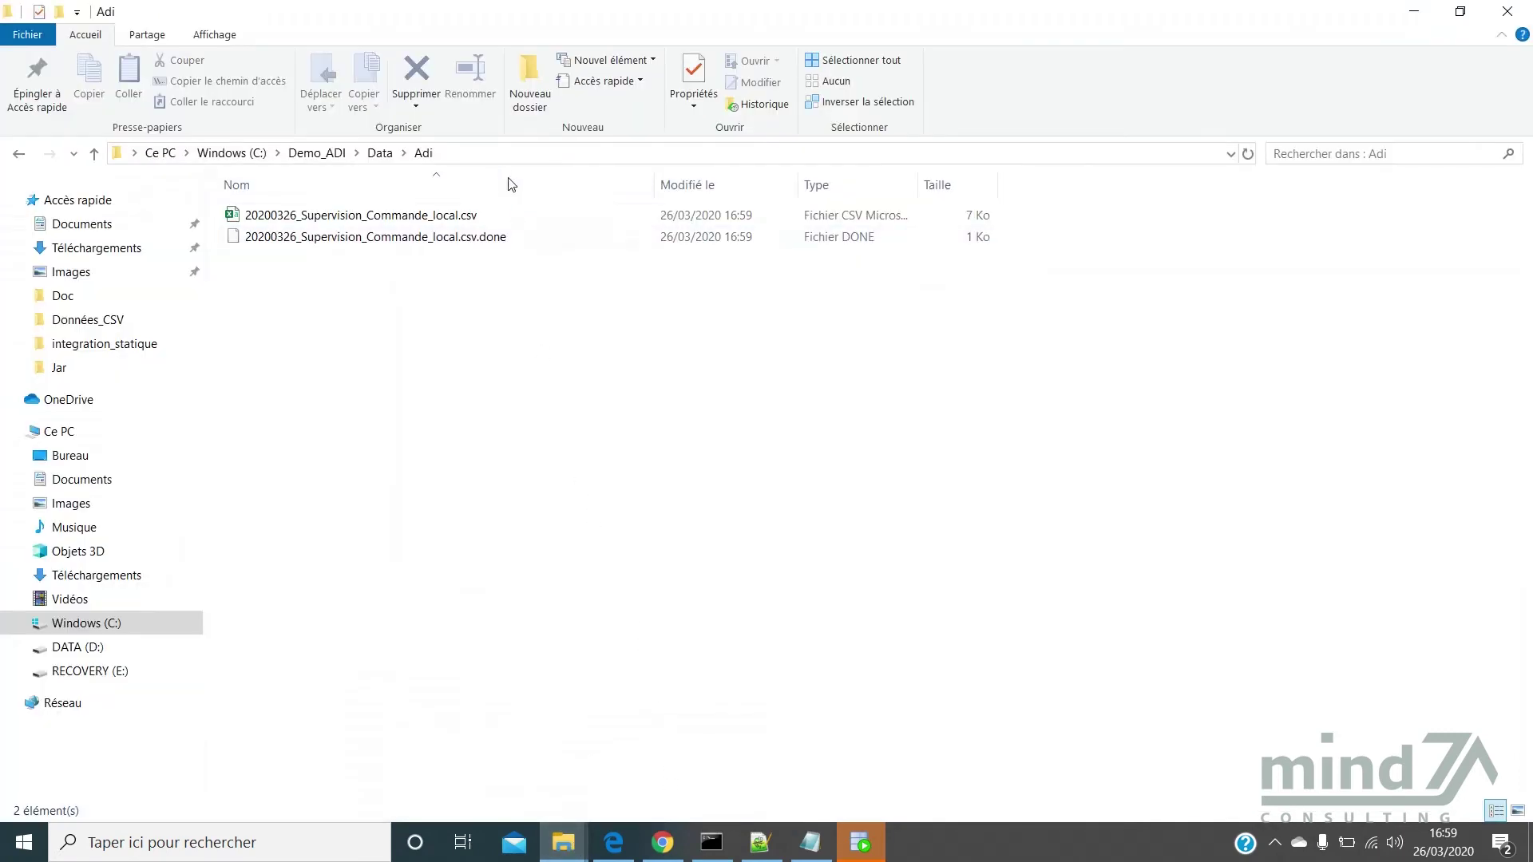
pyautogui.click(497, 222)
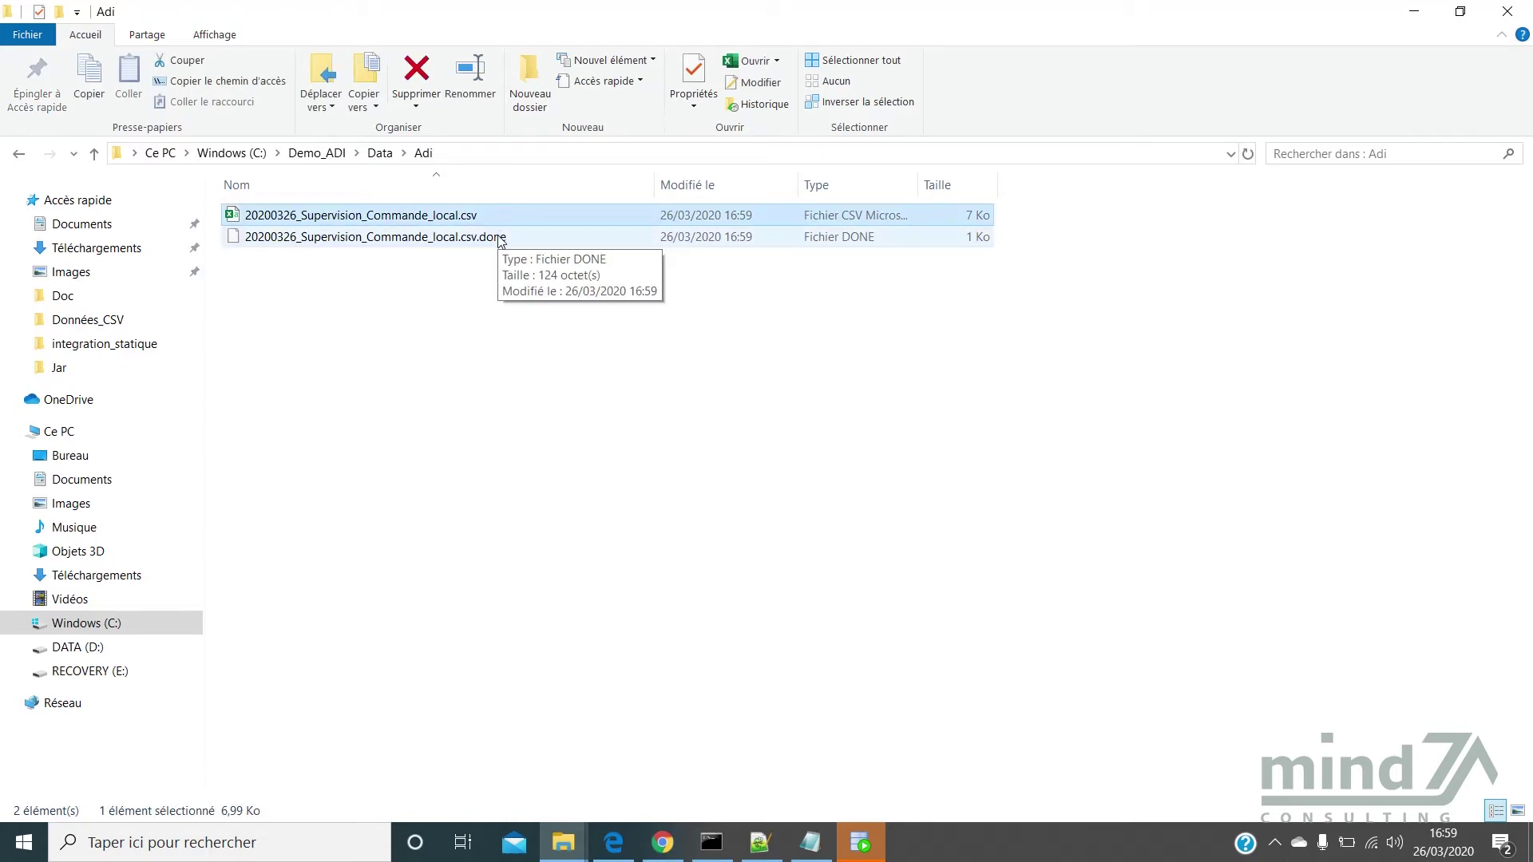
pyautogui.doubleClick(395, 222)
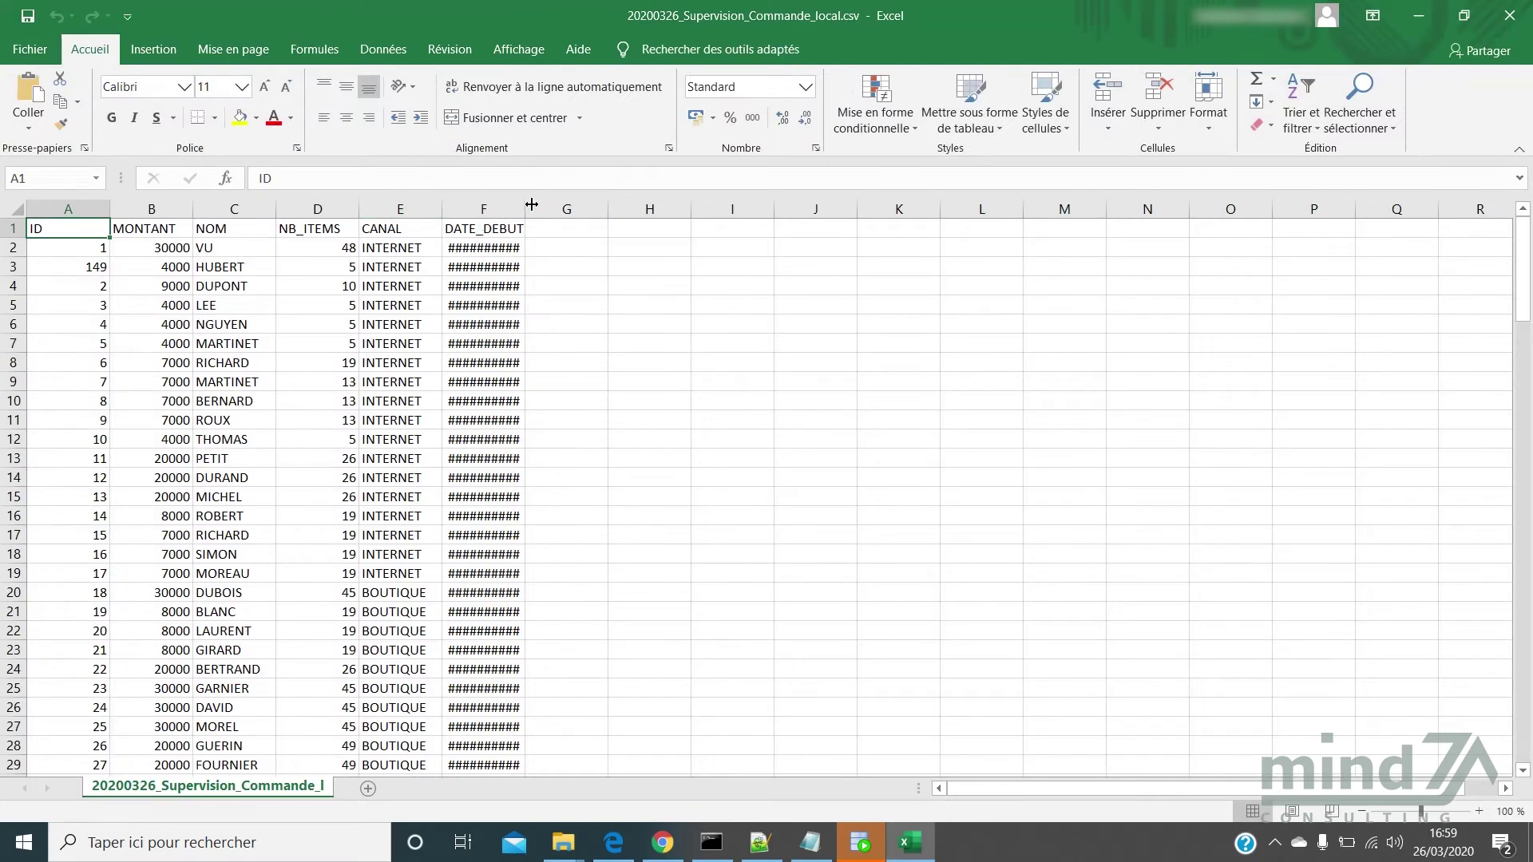
# Widen column F to show the DATE_DEBUT dates, then close Excel choosing Ne pas enregistrer
pyautogui.moveTo(532, 206); pyautogui.dragTo(621, 209)
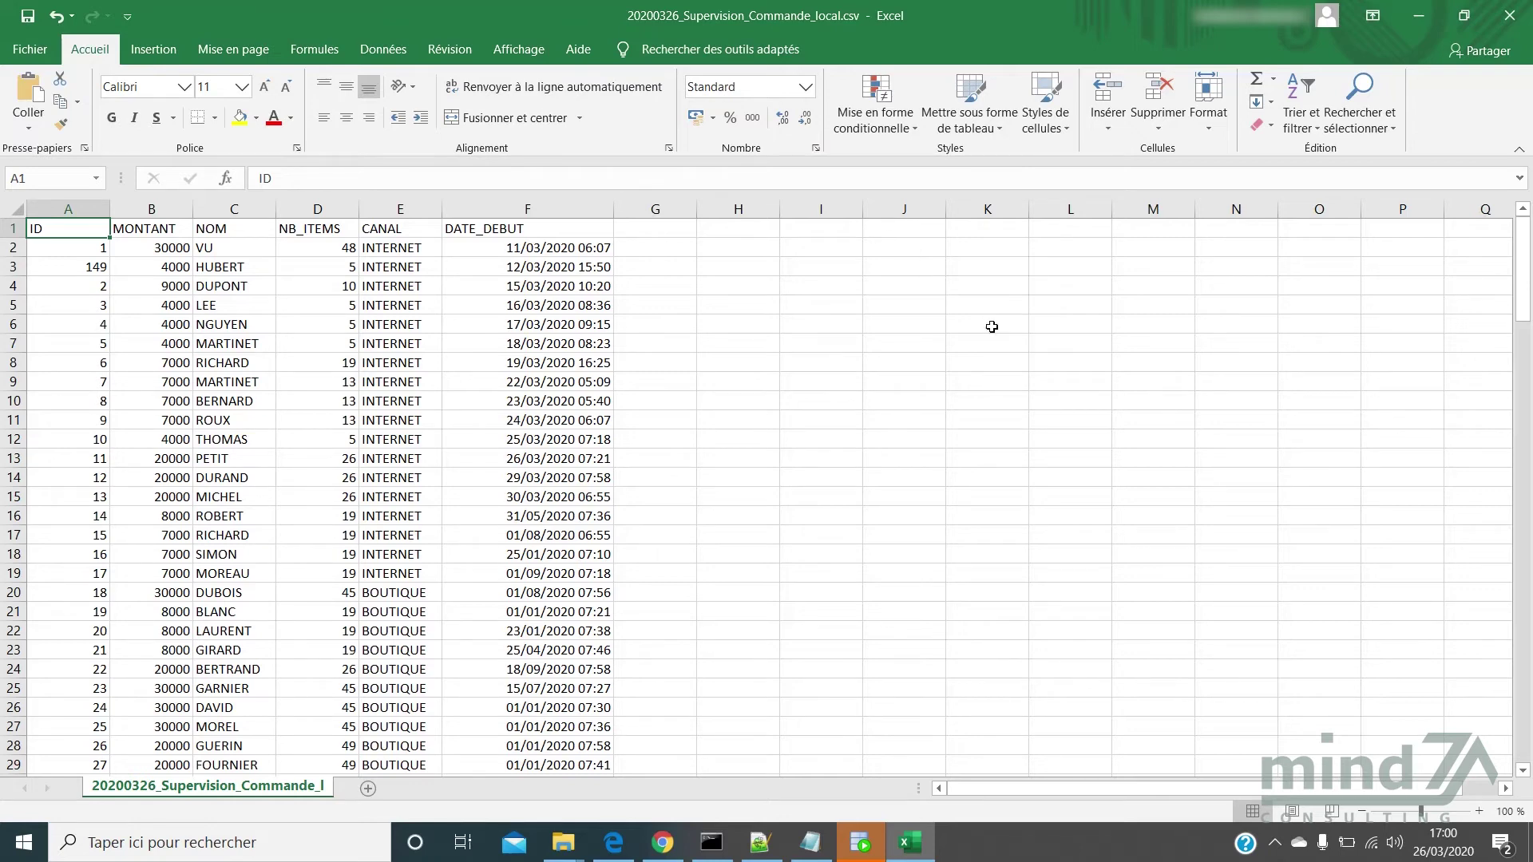
pyautogui.click(1509, 16)
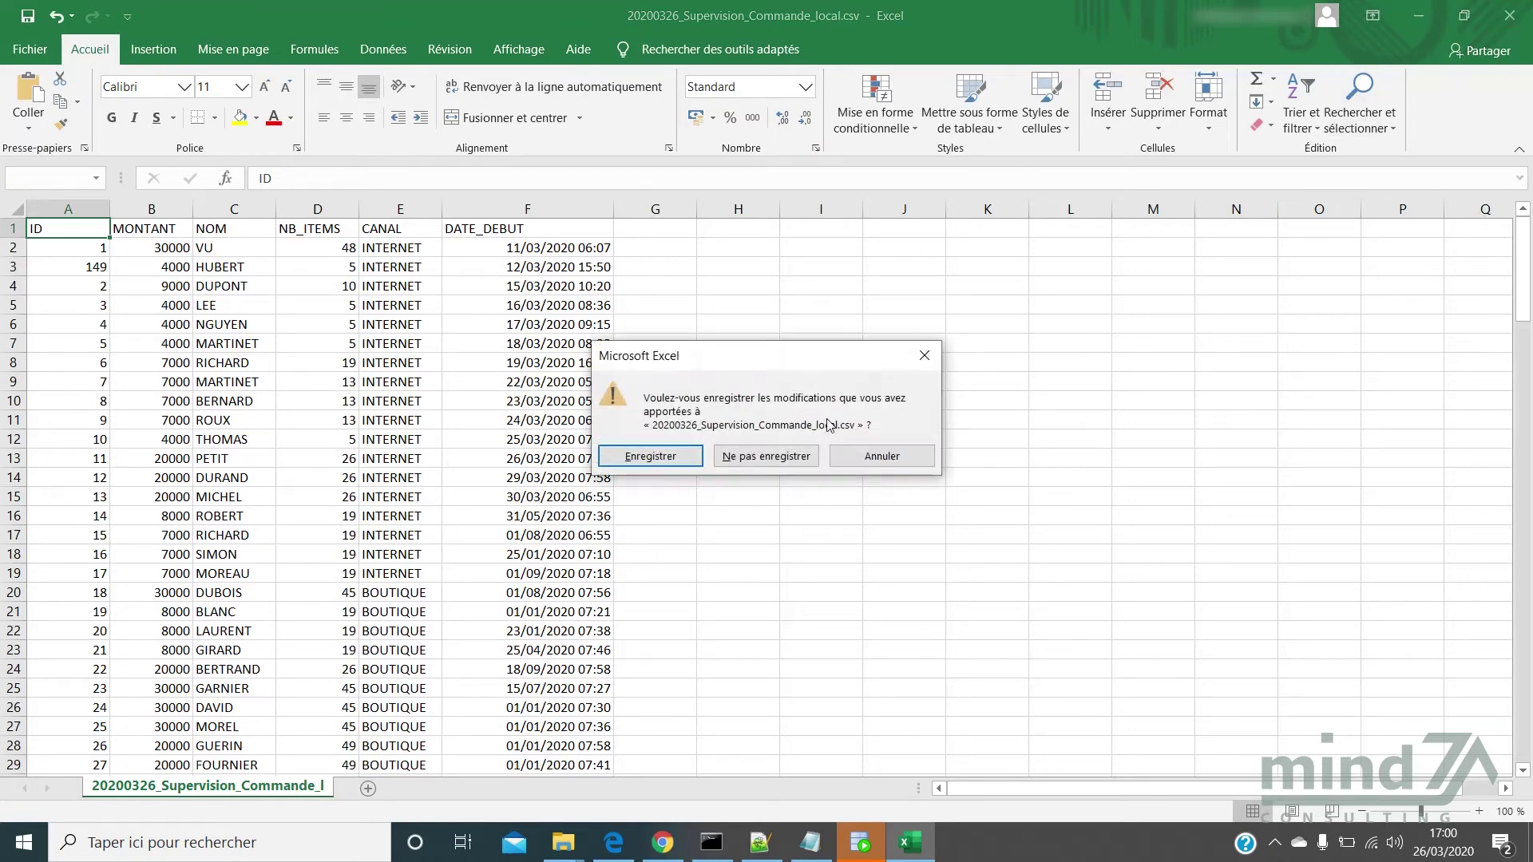
pyautogui.click(808, 455)
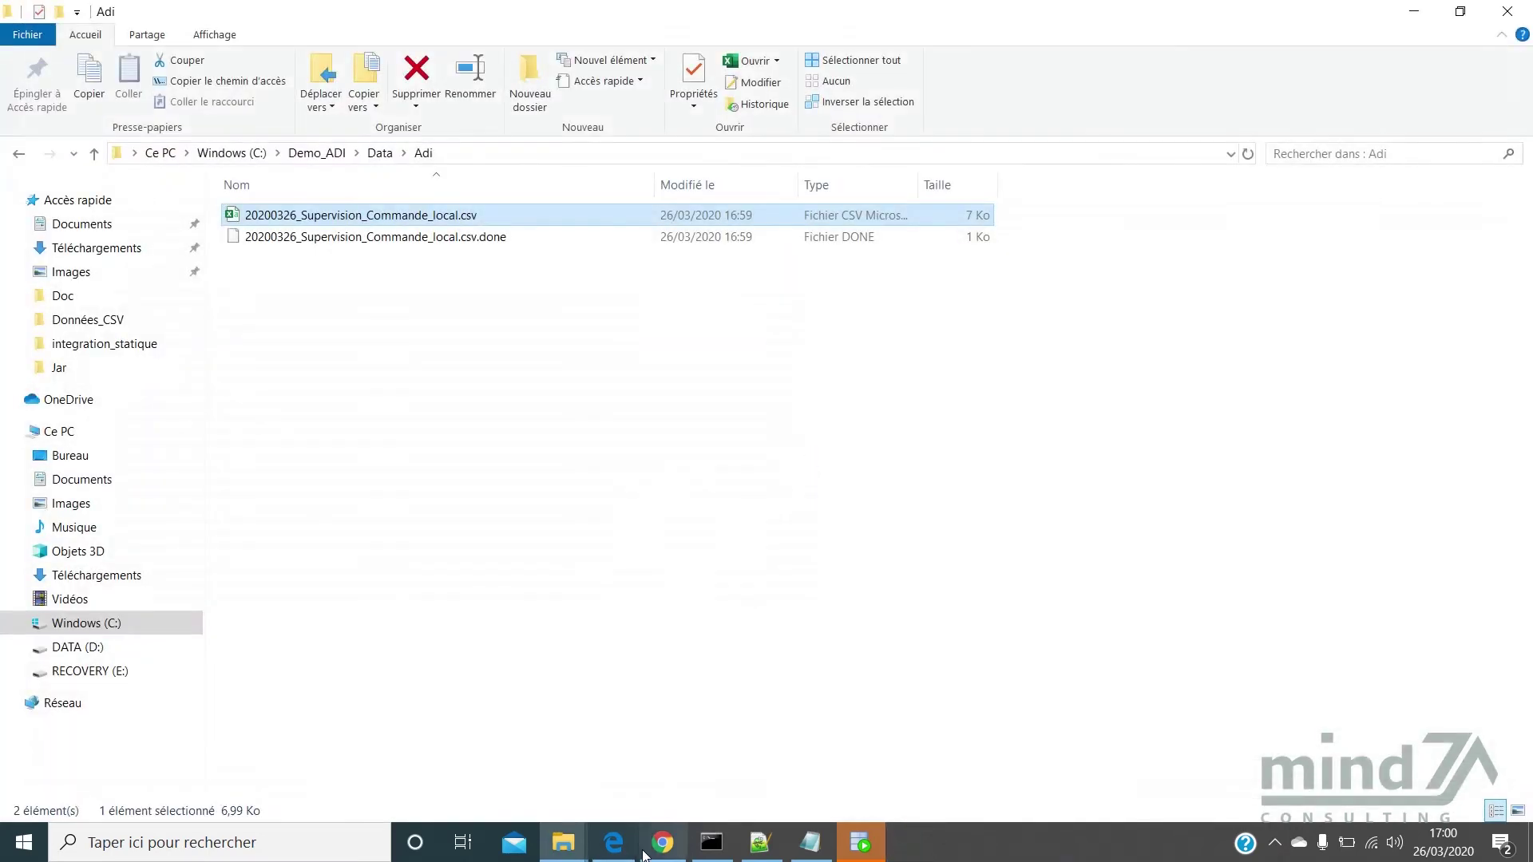
# In Routes, set the In space filter to FRM - Integration, showing its empty route list
pyautogui.click(663, 843)
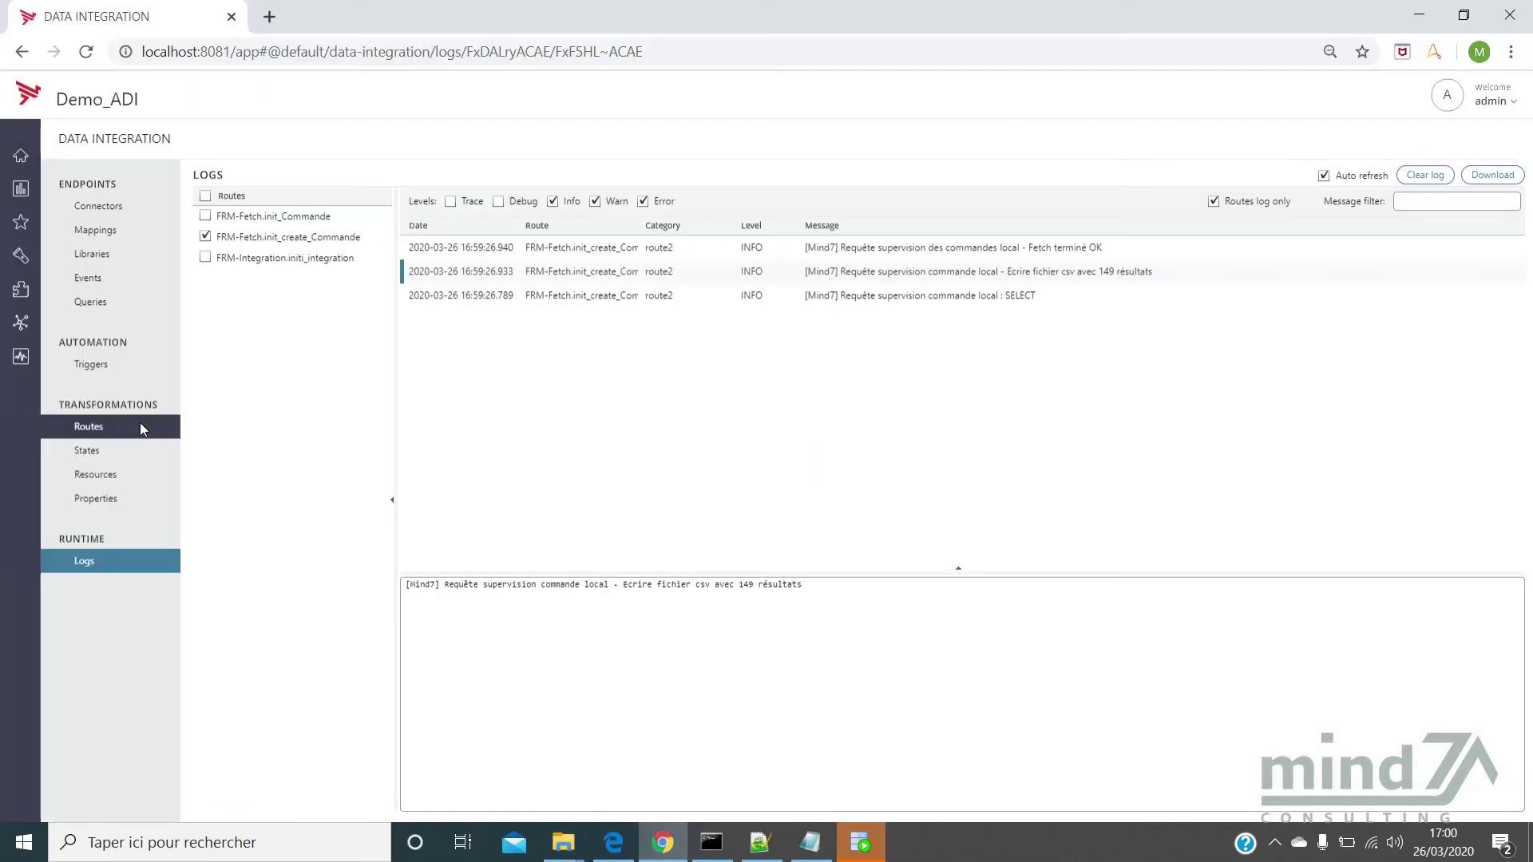
pyautogui.click(150, 438)
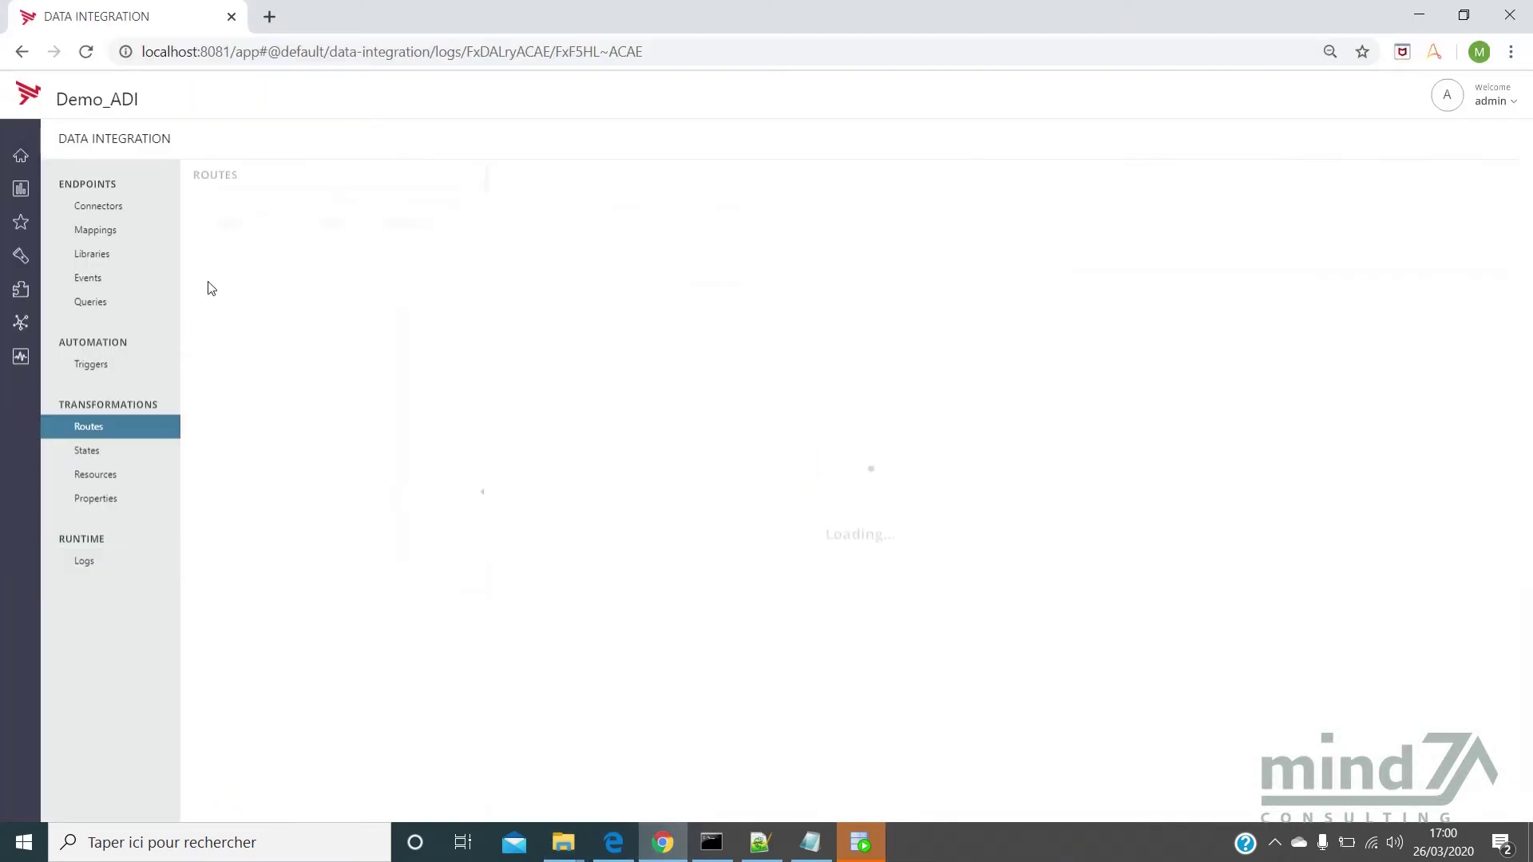
pyautogui.click(310, 206)
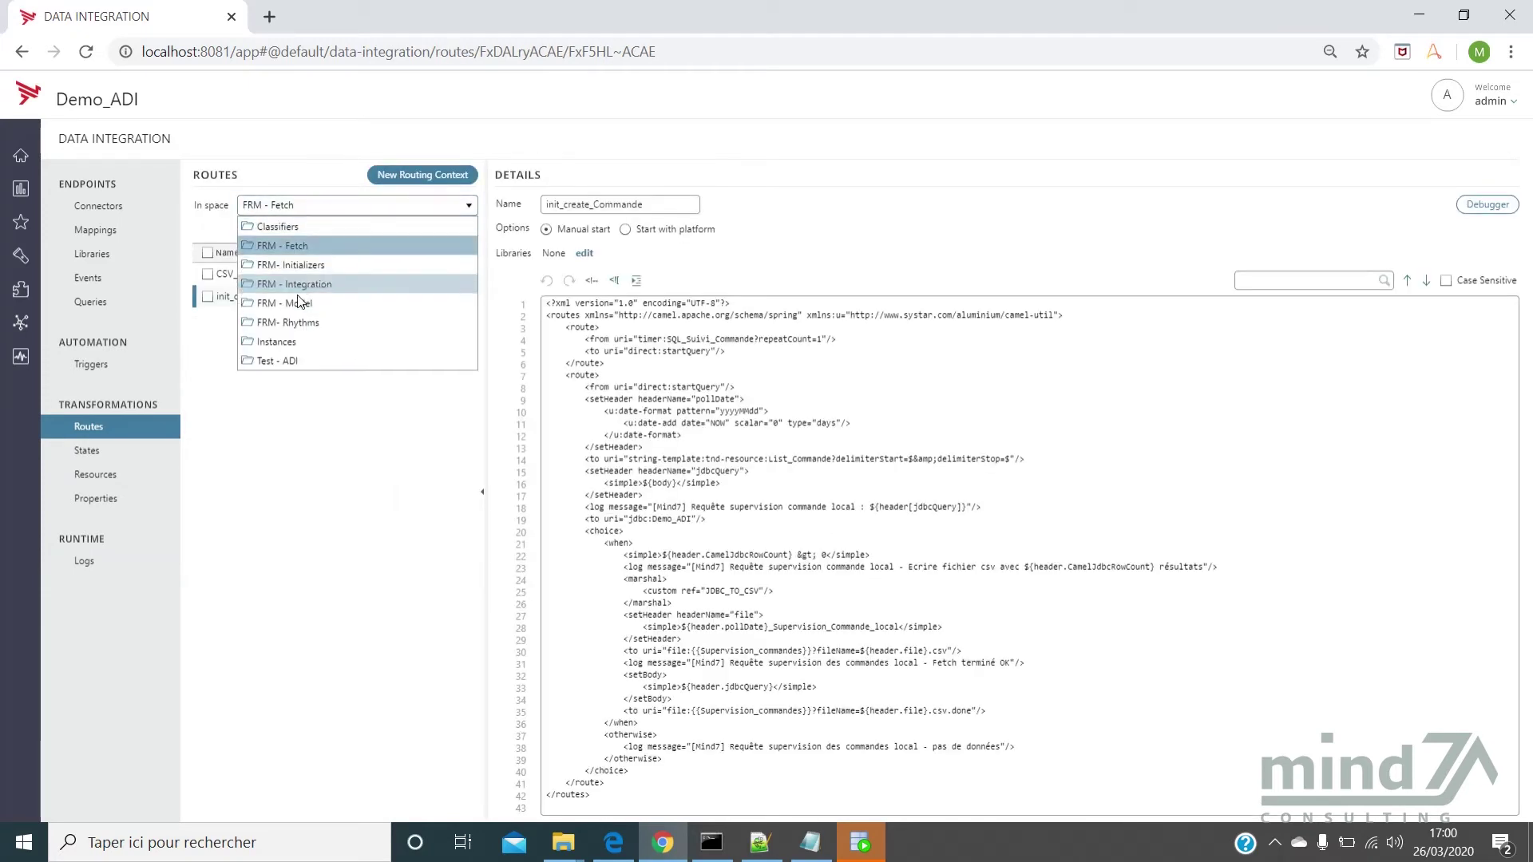
pyautogui.click(297, 263)
pyautogui.click(294, 209)
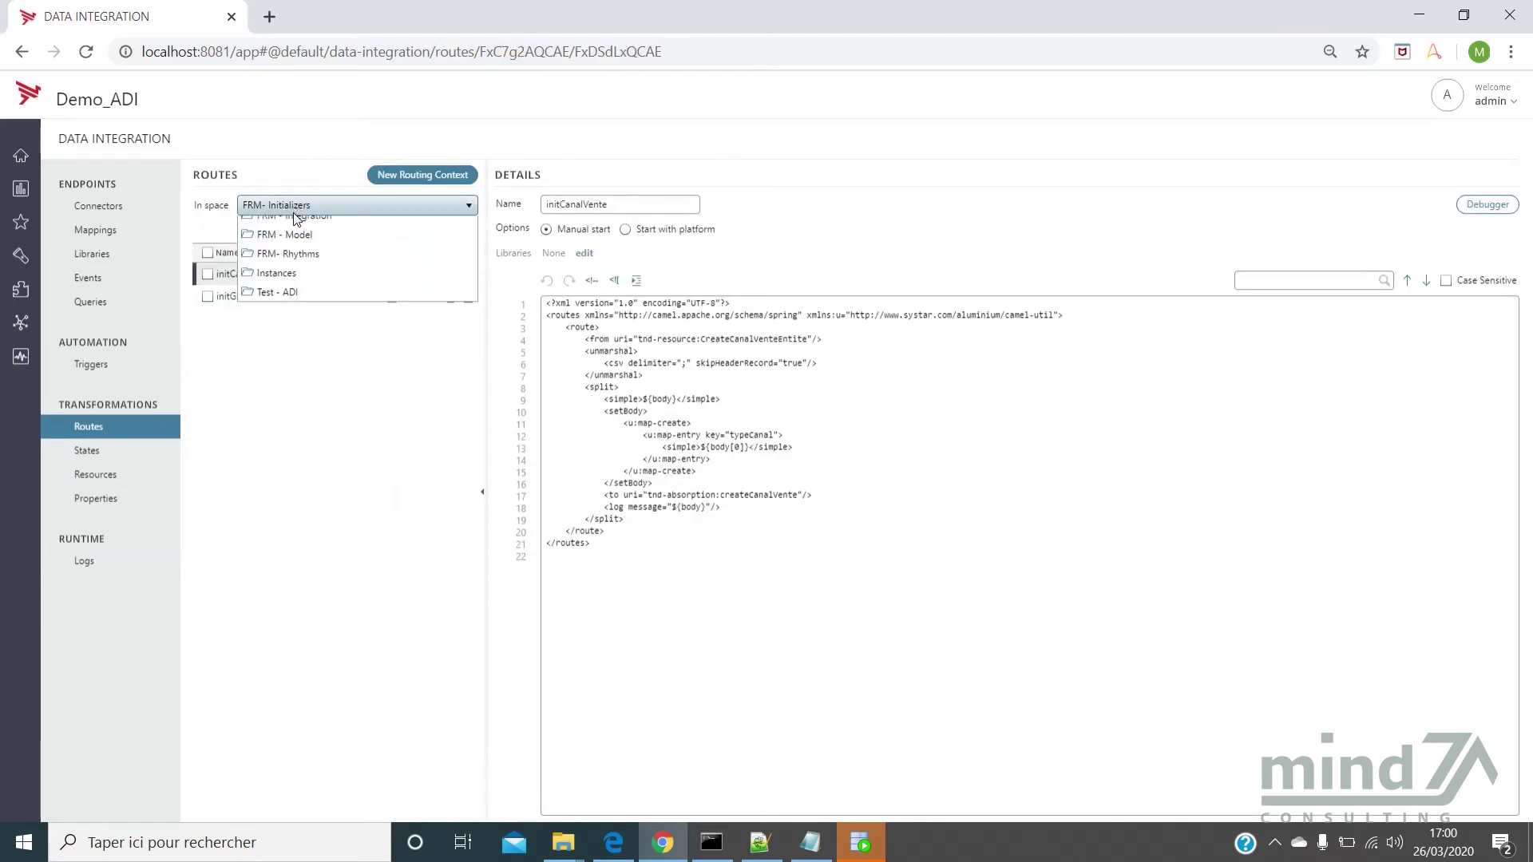
pyautogui.click(304, 286)
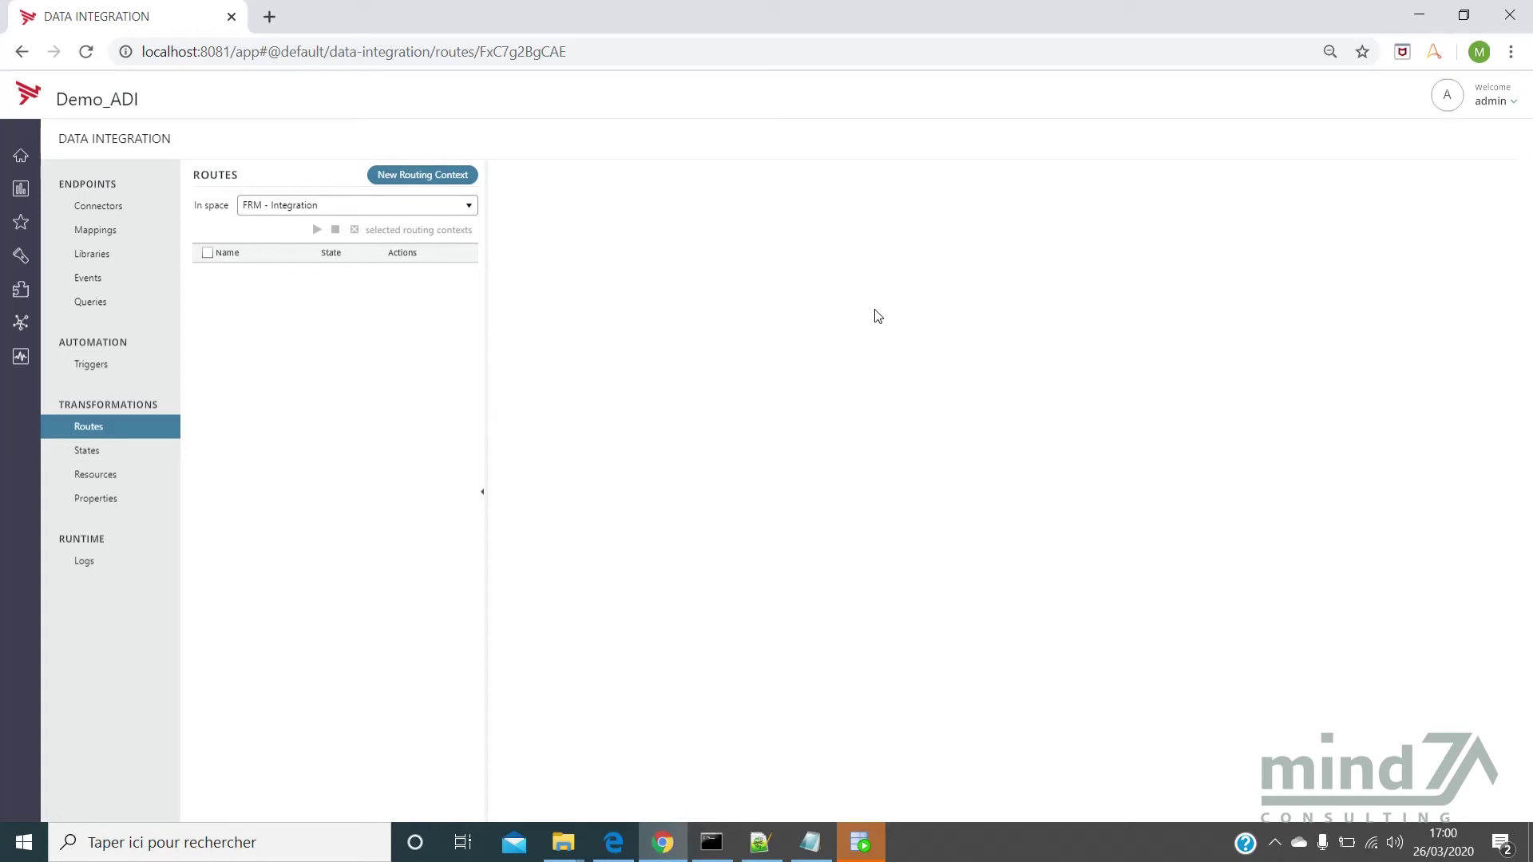
pyautogui.click(137, 229)
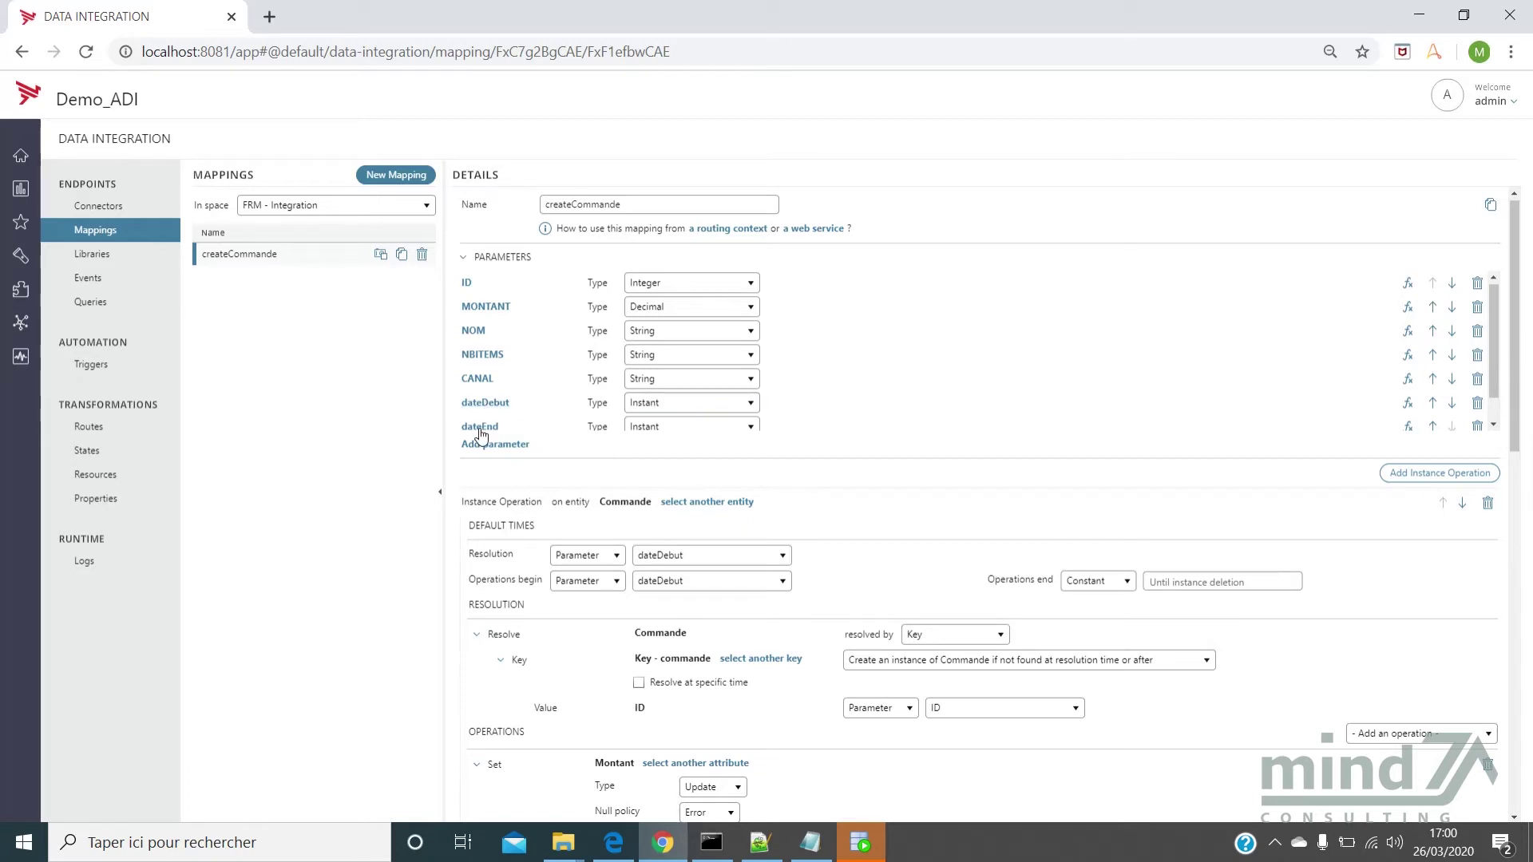
pyautogui.scroll(-1, 480, 431)
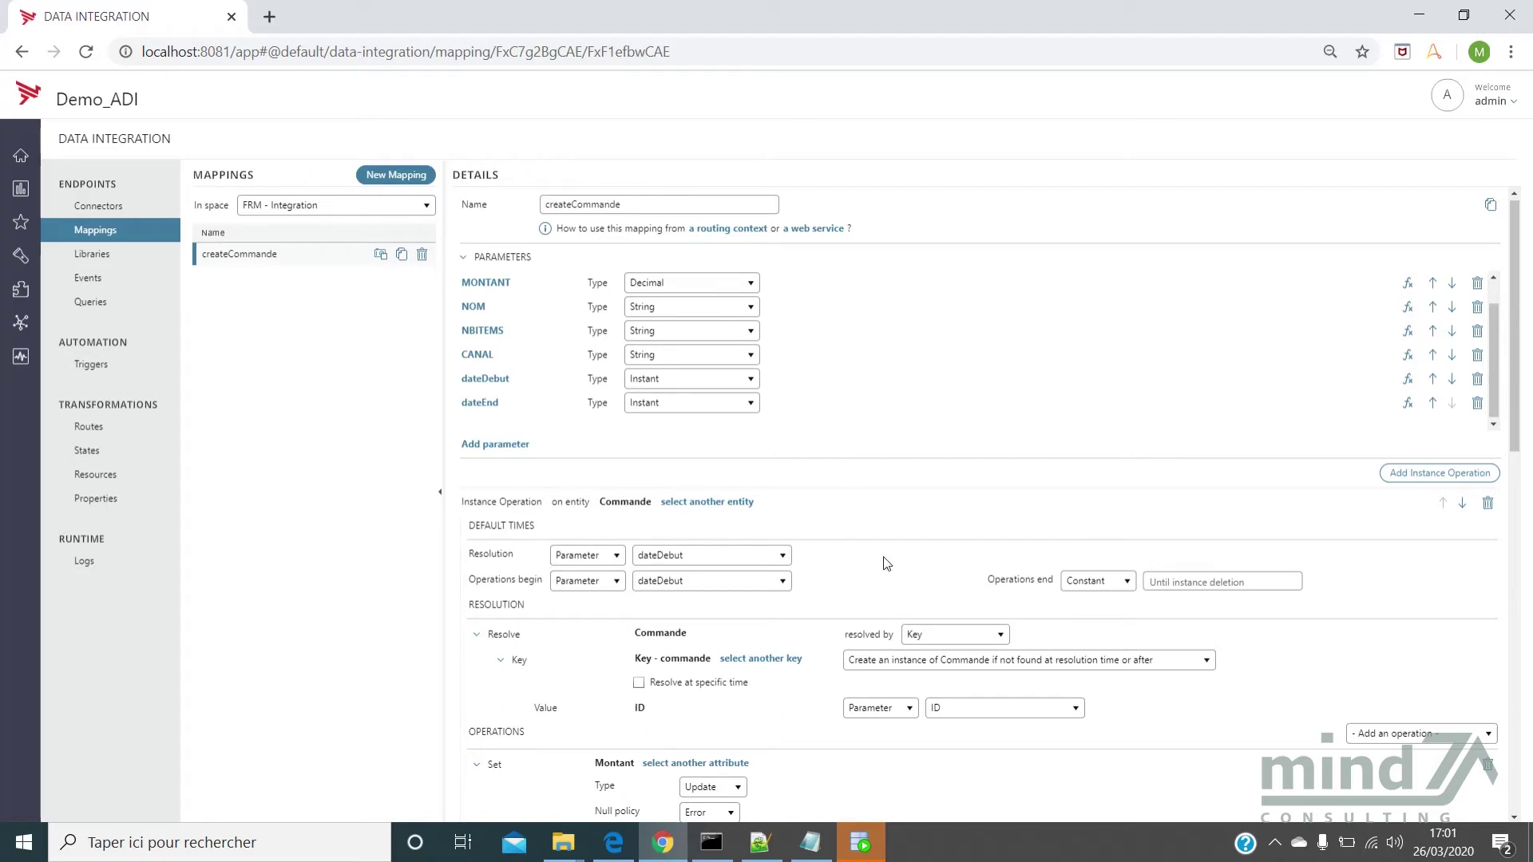
pyautogui.scroll(-3, 878, 559)
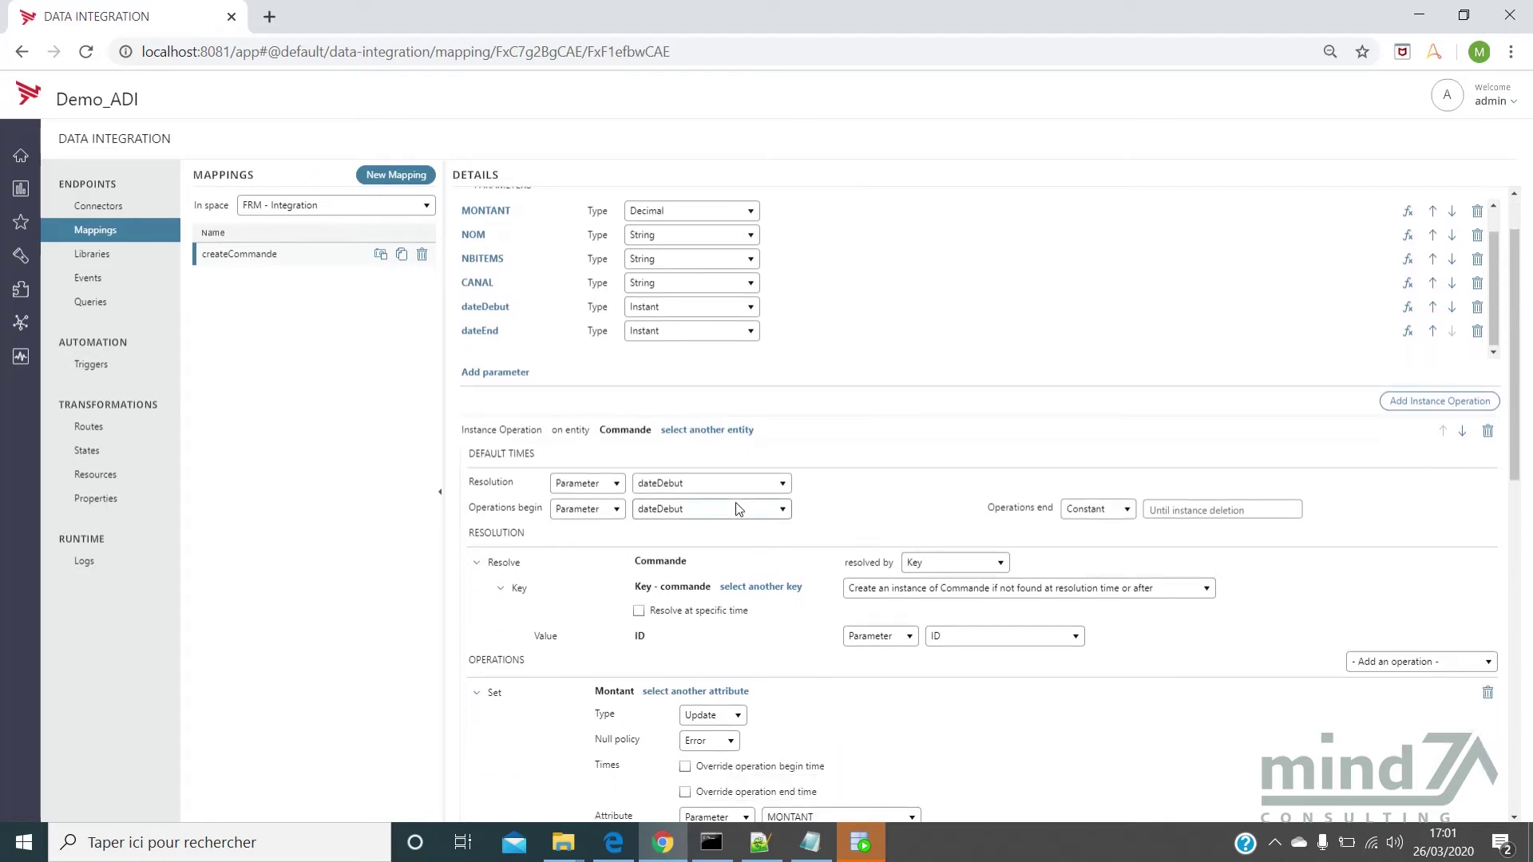
pyautogui.scroll(-2, 735, 507)
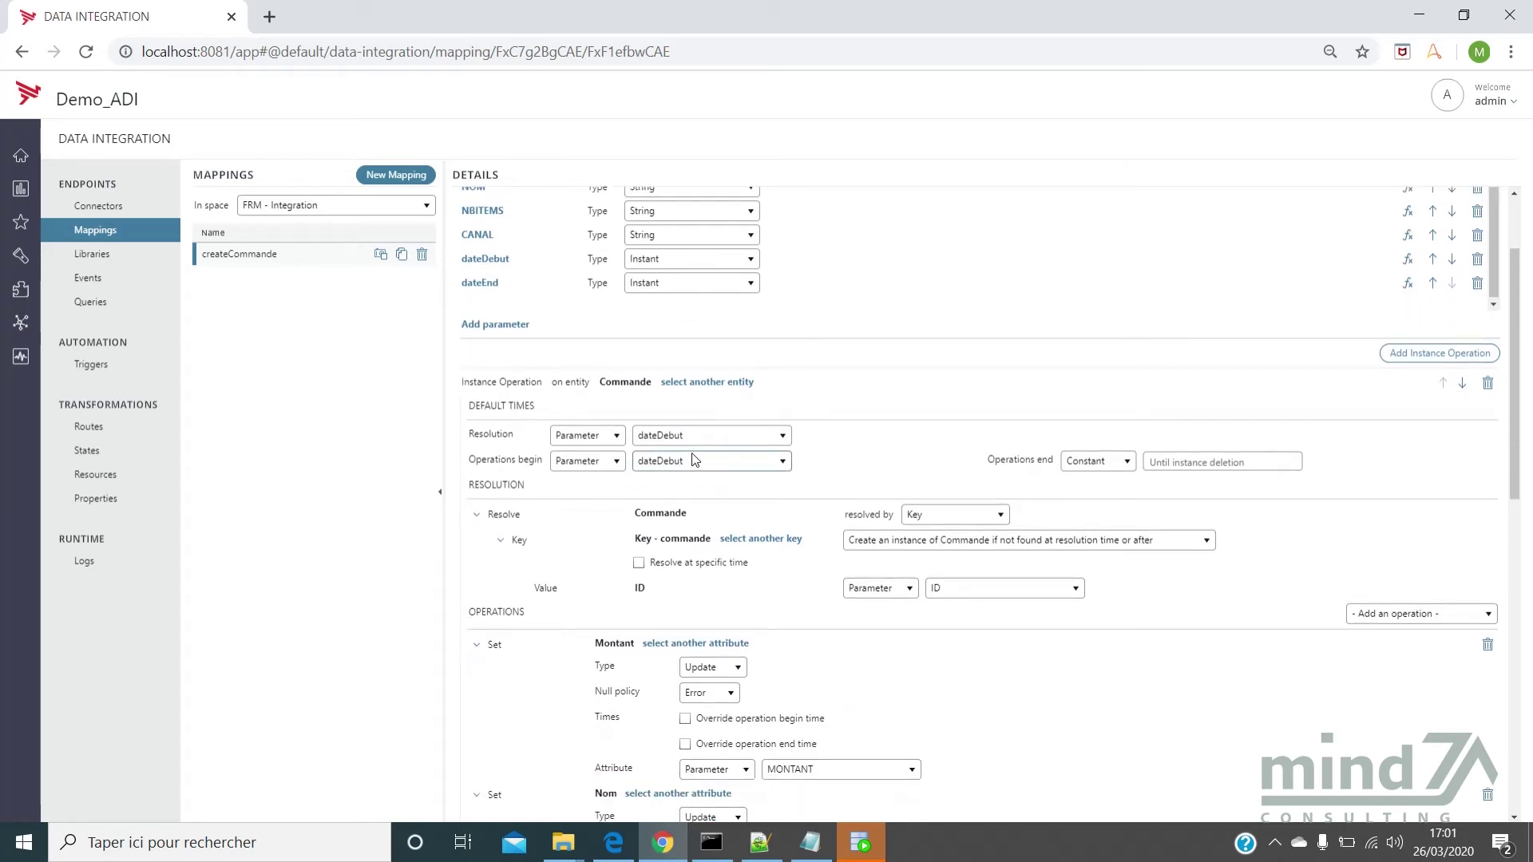
pyautogui.click(675, 435)
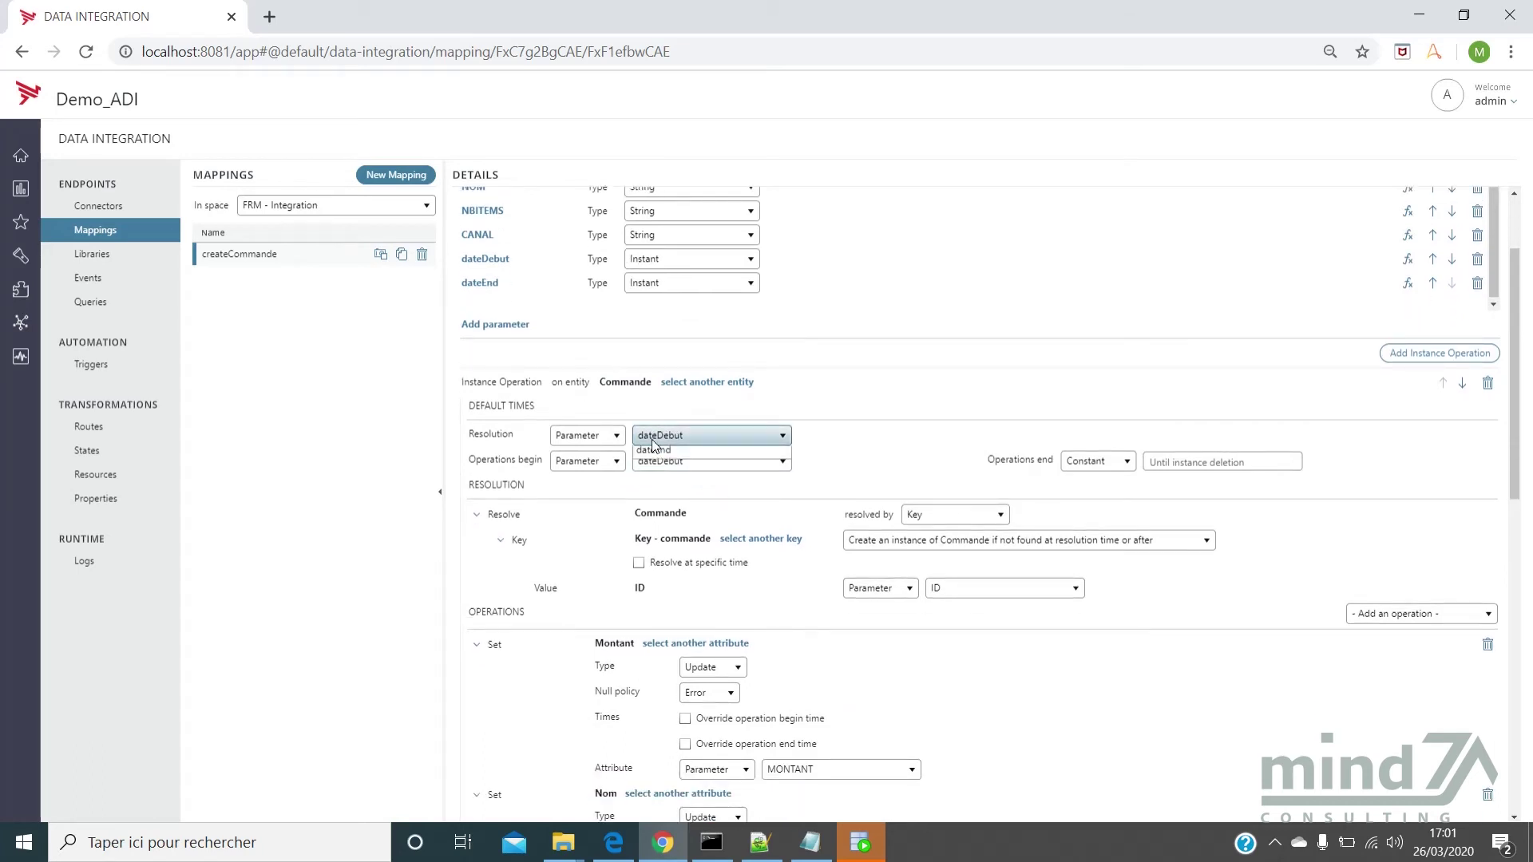
pyautogui.click(652, 439)
pyautogui.scroll(-5, 673, 448)
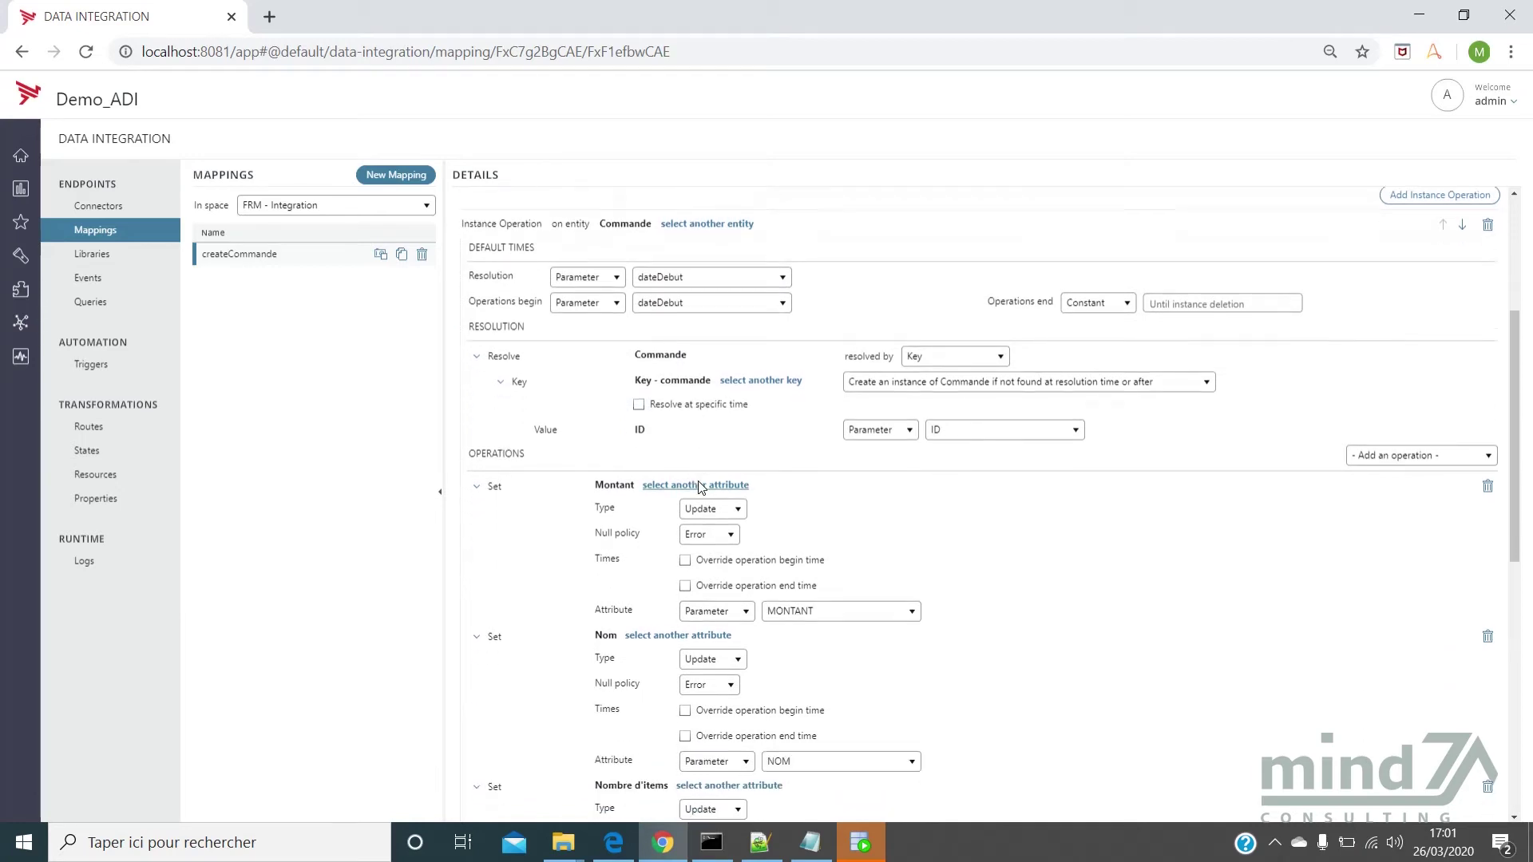
pyautogui.scroll(-4, 700, 487)
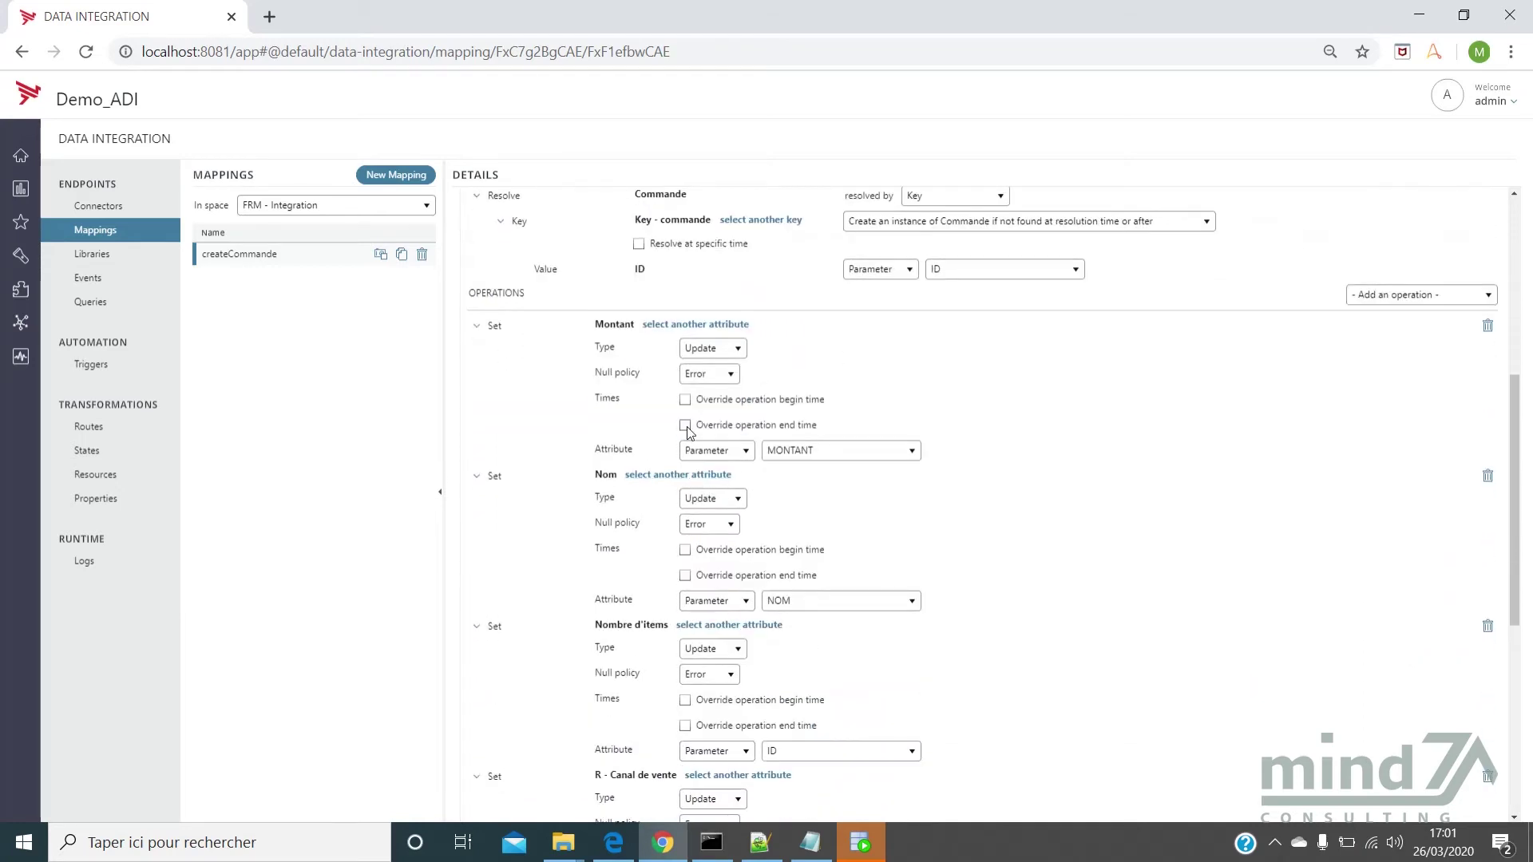
pyautogui.scroll(-1, 688, 432)
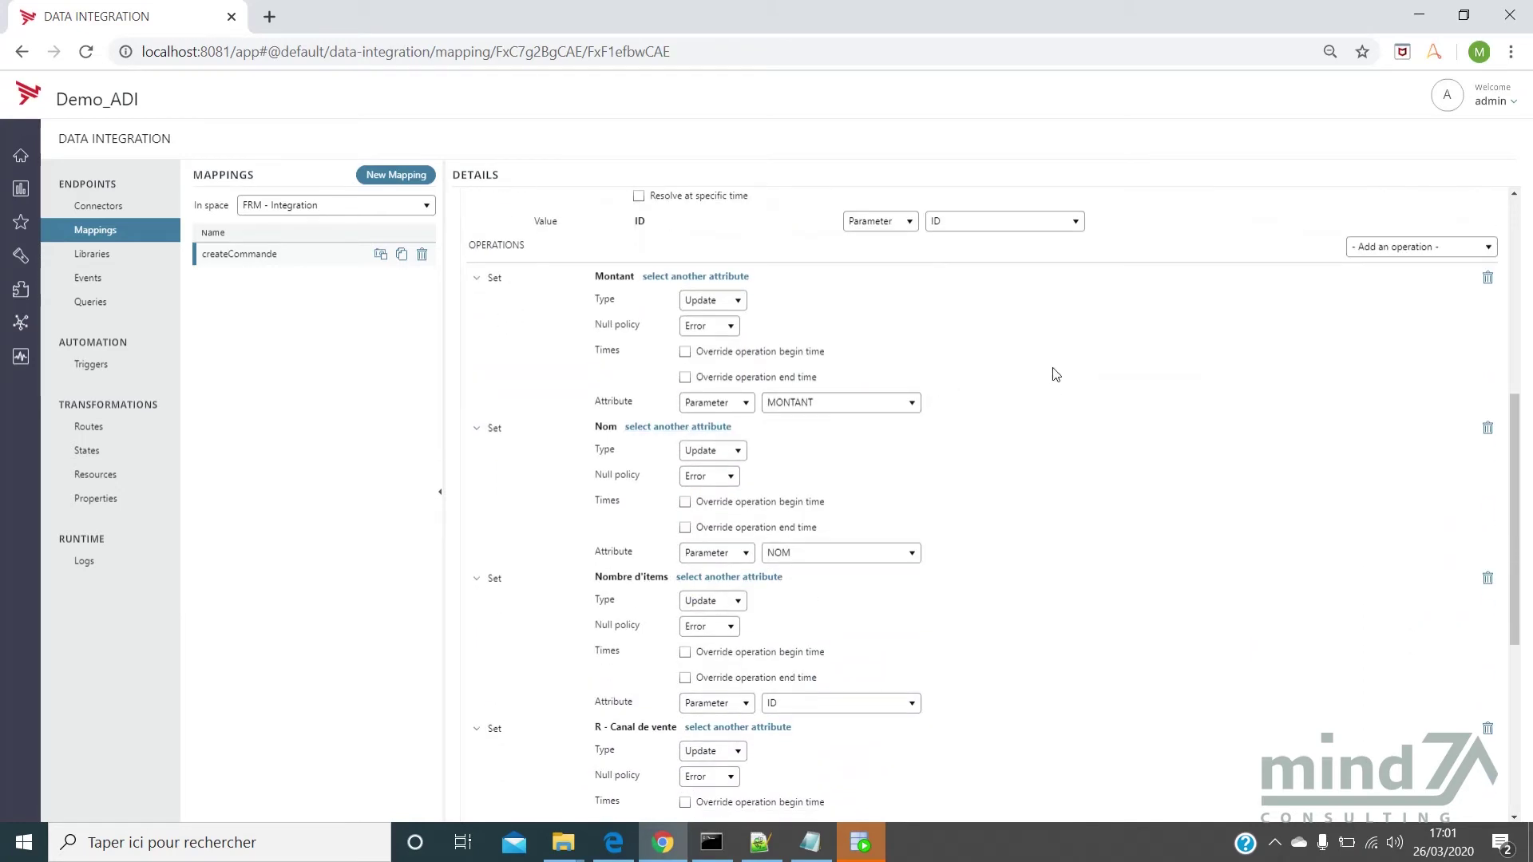
pyautogui.scroll(-1, 631, 421)
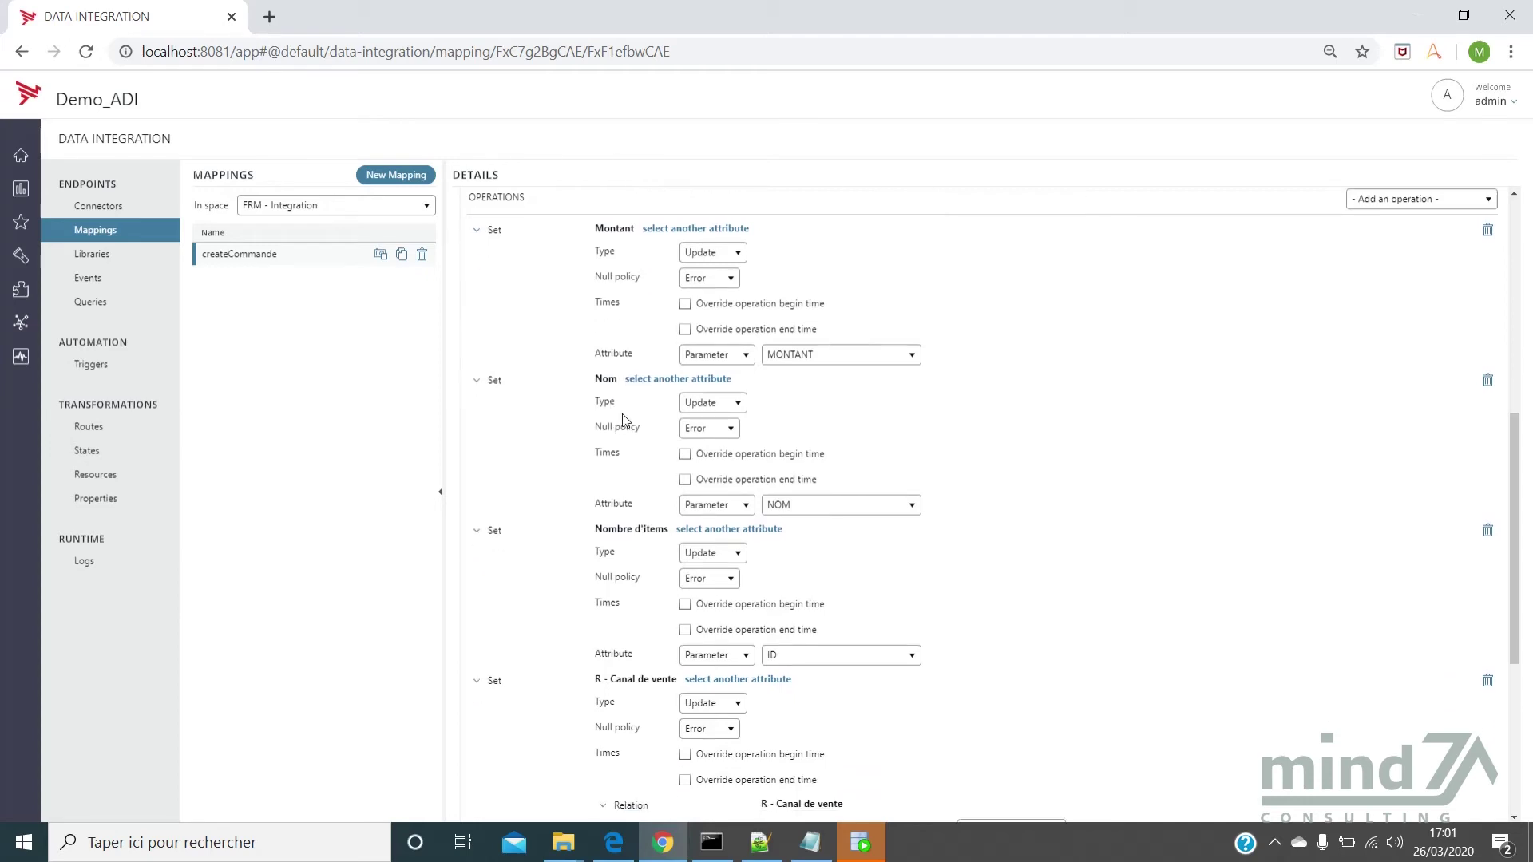
pyautogui.scroll(-1, 646, 535)
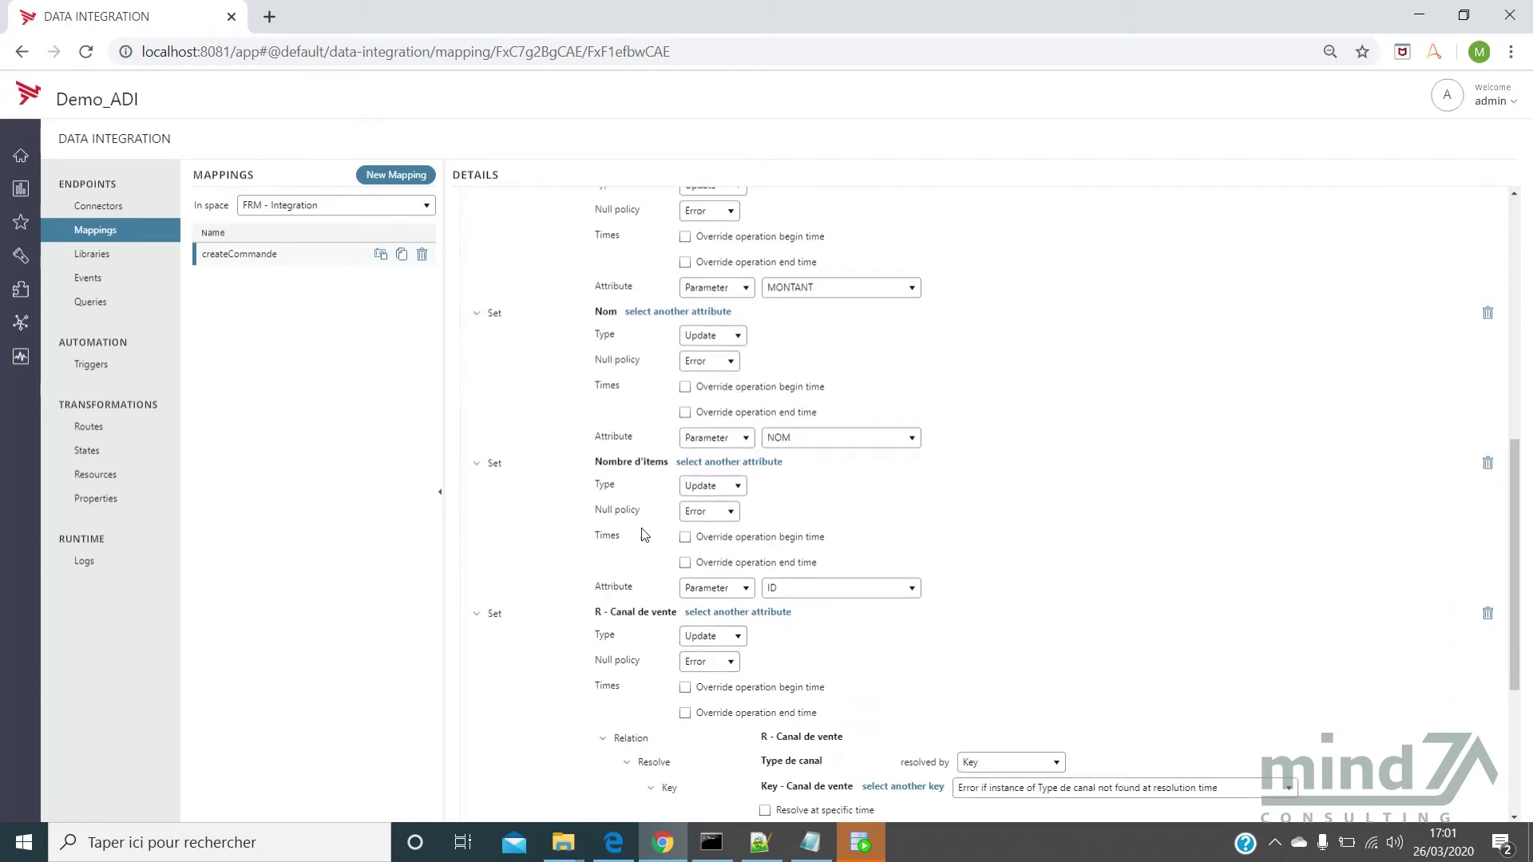
pyautogui.scroll(-1, 645, 535)
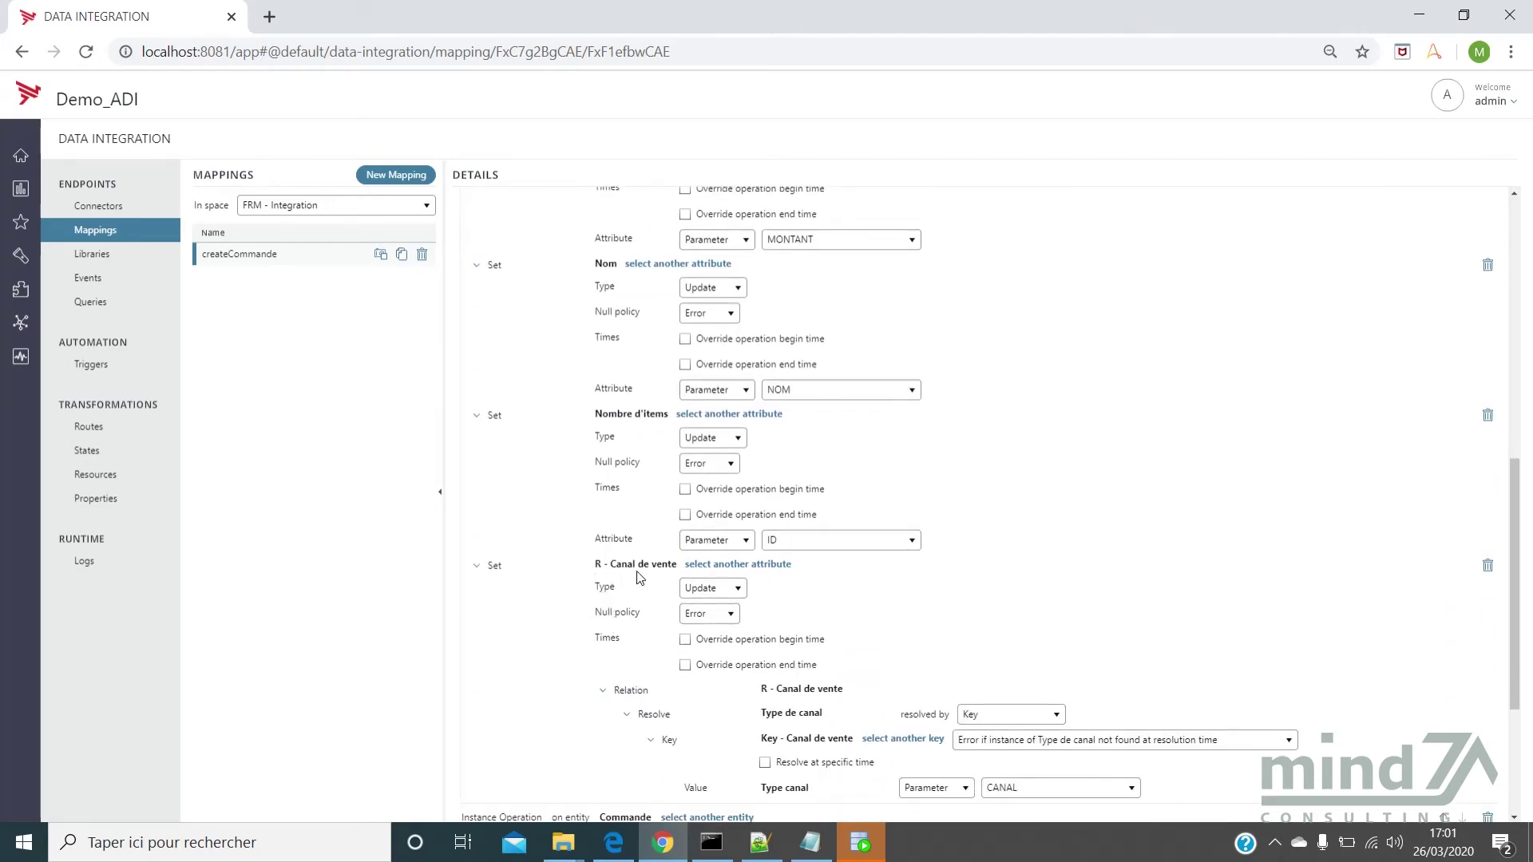
pyautogui.moveTo(649, 573)
pyautogui.scroll(-4, 661, 574)
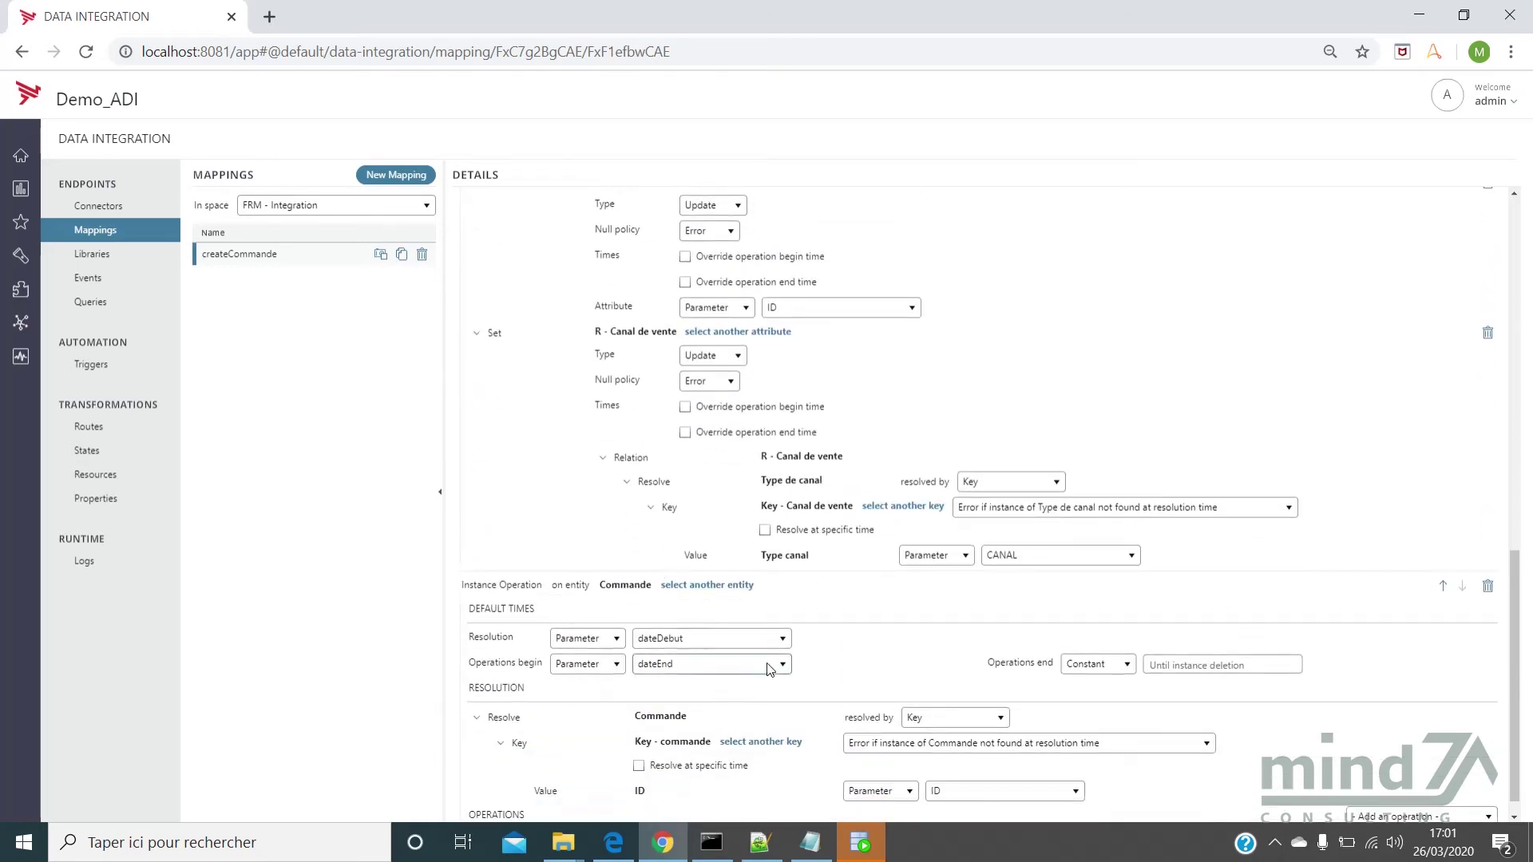
pyautogui.click(771, 671)
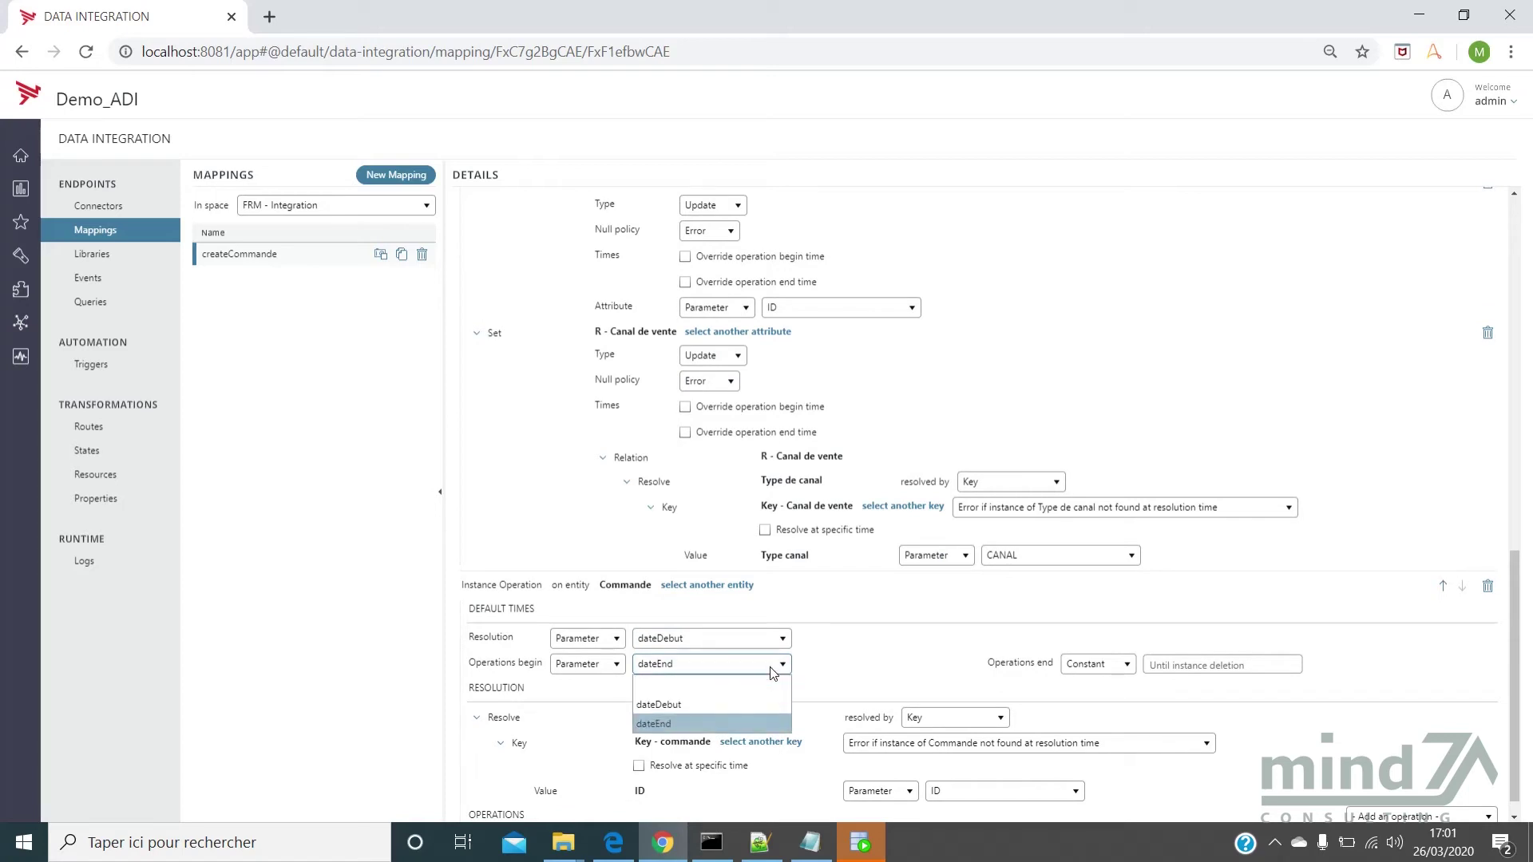
pyautogui.scroll(3, 778, 663)
pyautogui.scroll(7, 802, 609)
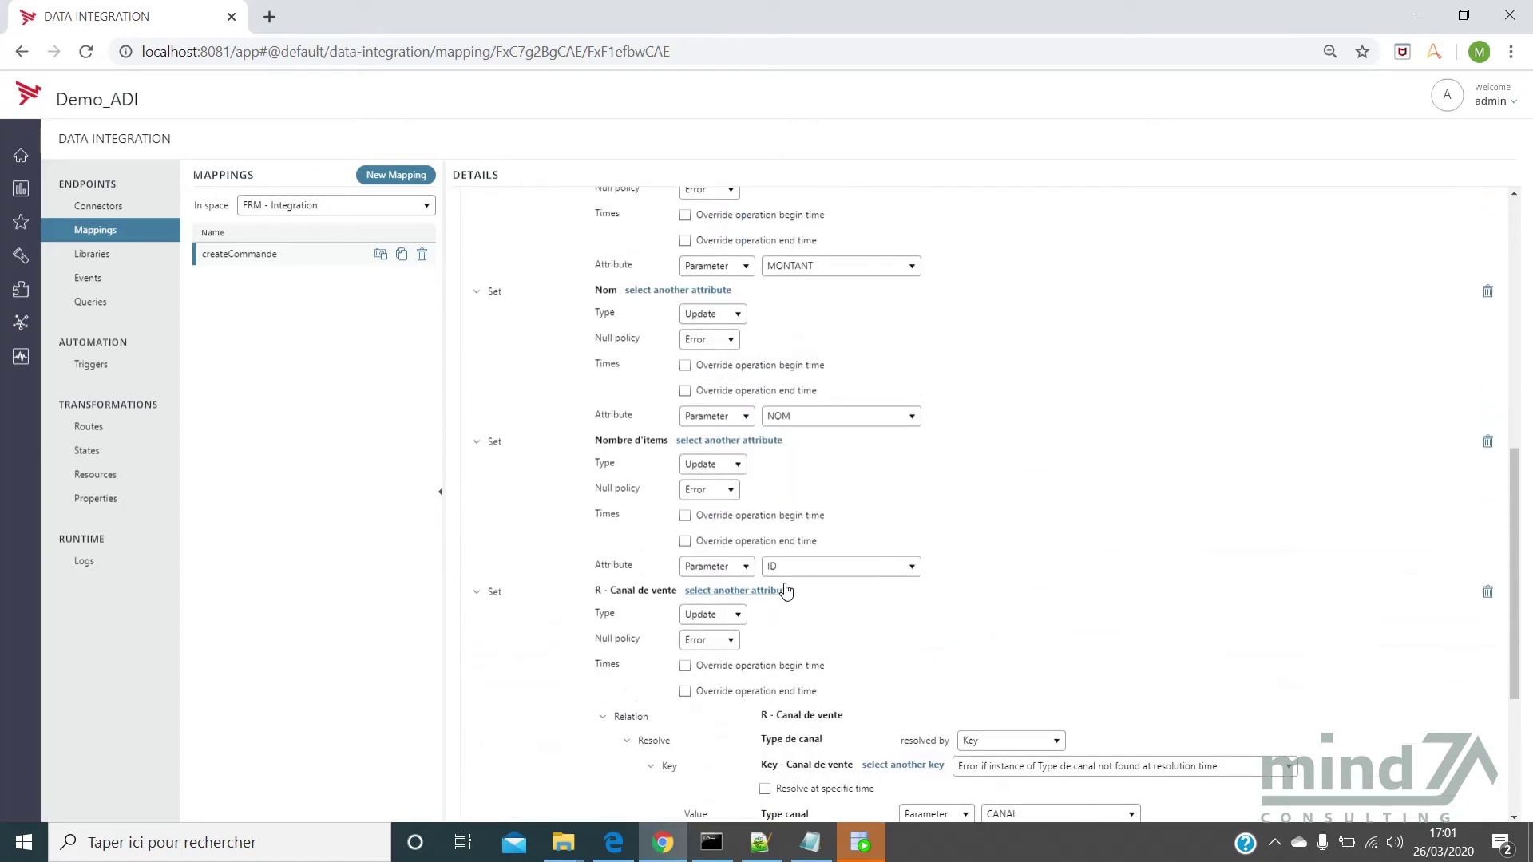
pyautogui.scroll(5, 683, 525)
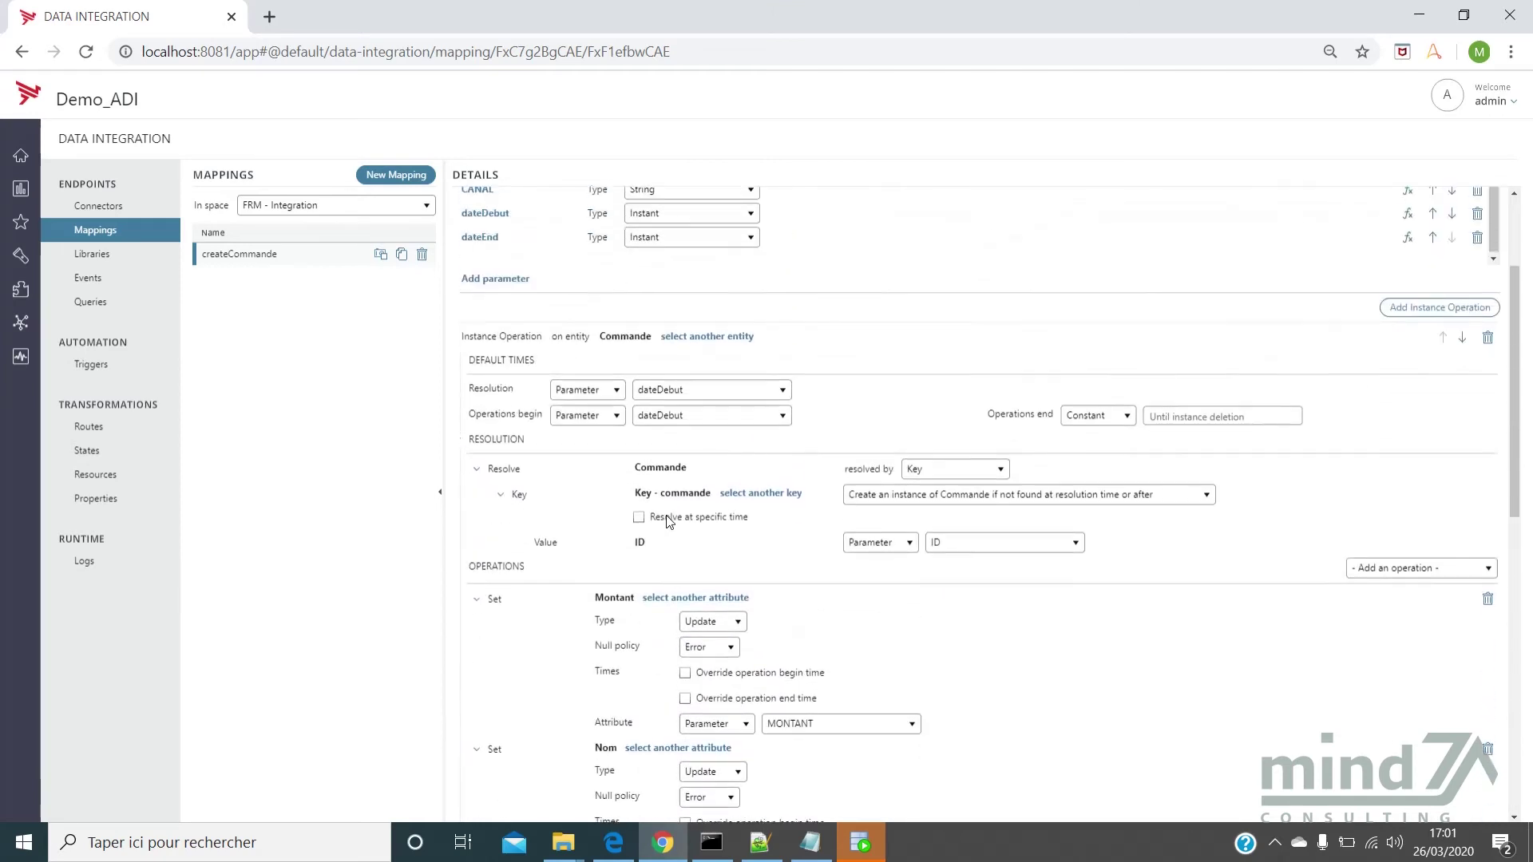
# Start a new routing context named integration_Commande from the Routes page
pyautogui.click(133, 426)
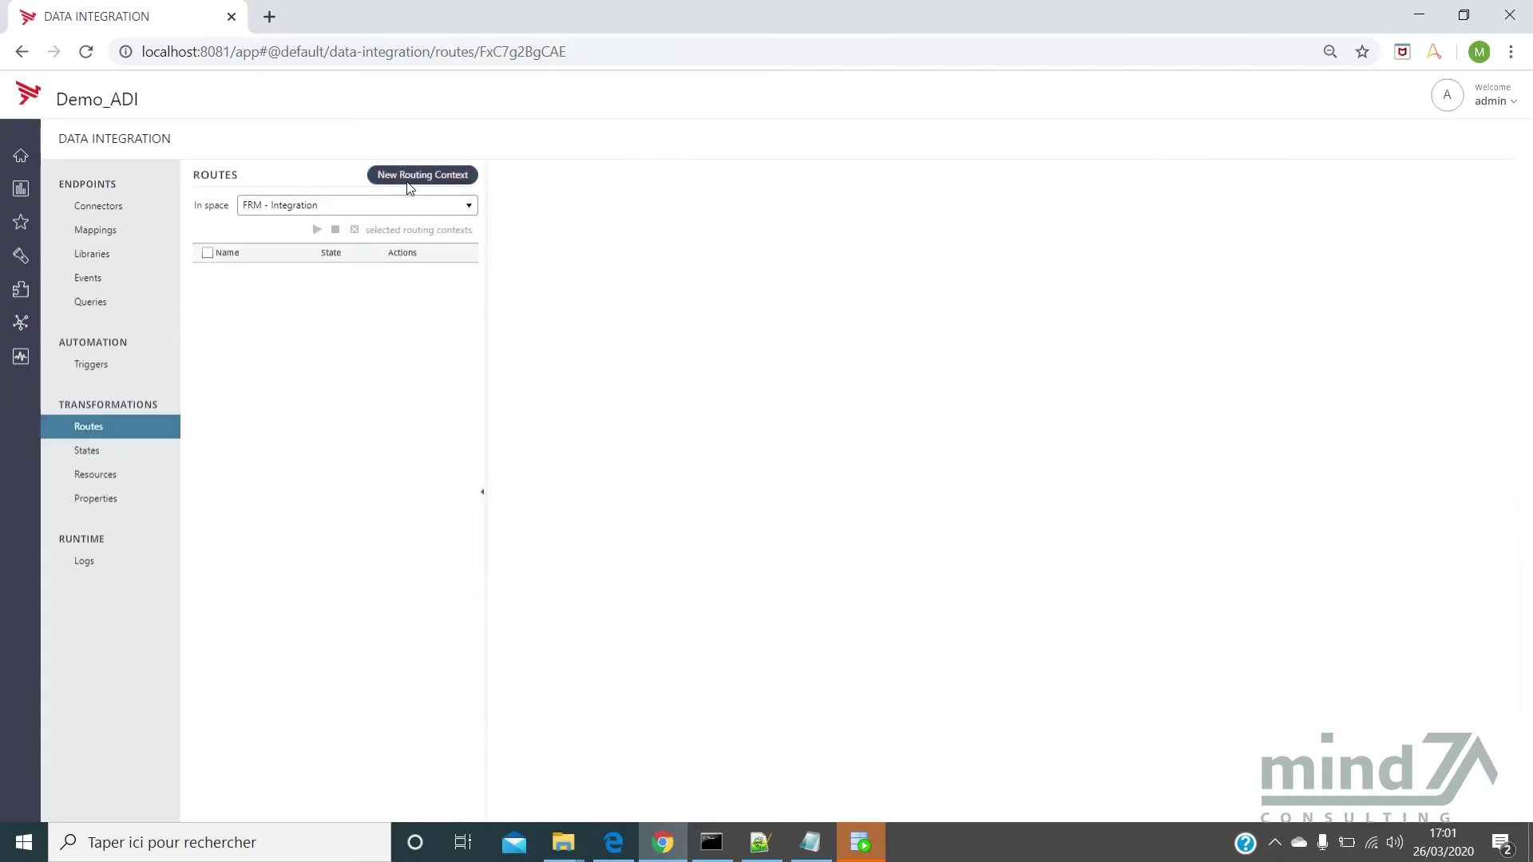
pyautogui.click(411, 186)
pyautogui.click(592, 208)
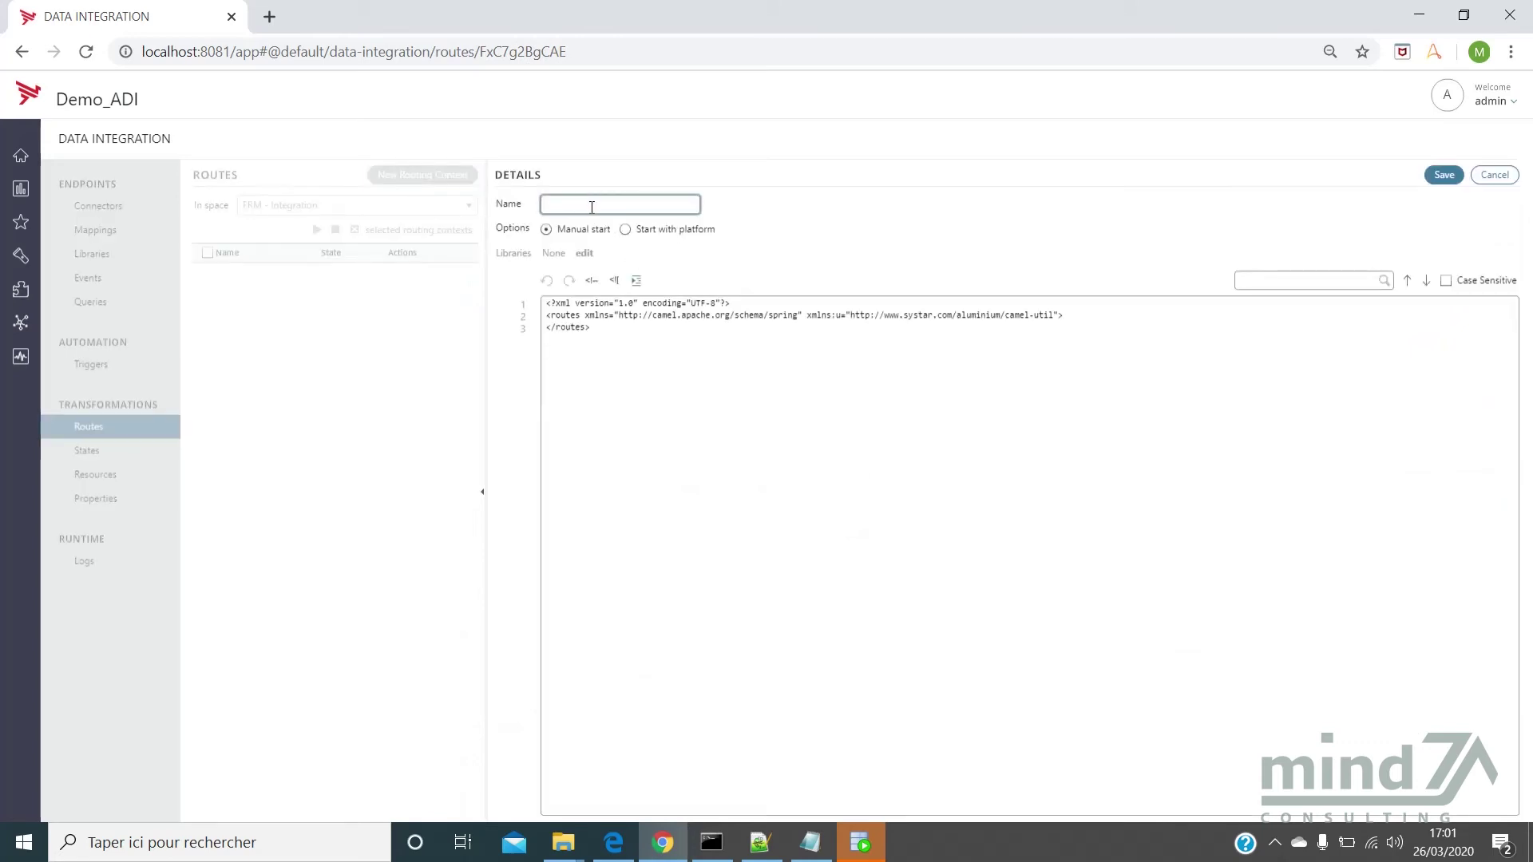
pyautogui.write('integra')
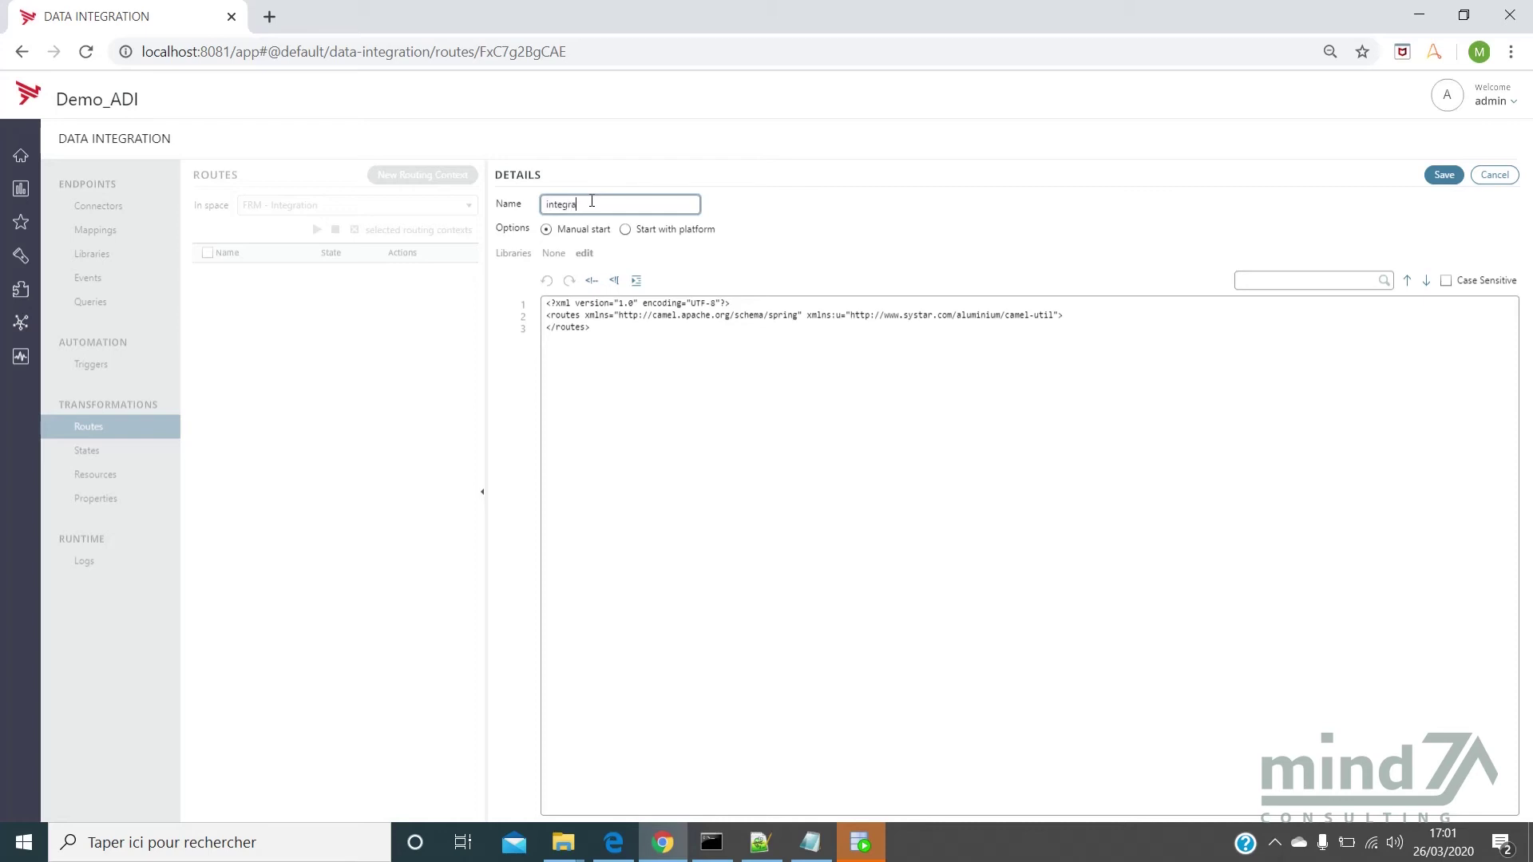
pyautogui.write('tion_Commande')
pyautogui.click(852, 605)
# Review the new 20 route XML (dateDebut parsing, dateEnd, ID mapping, OK log) and copy all of it
pyautogui.click(761, 843)
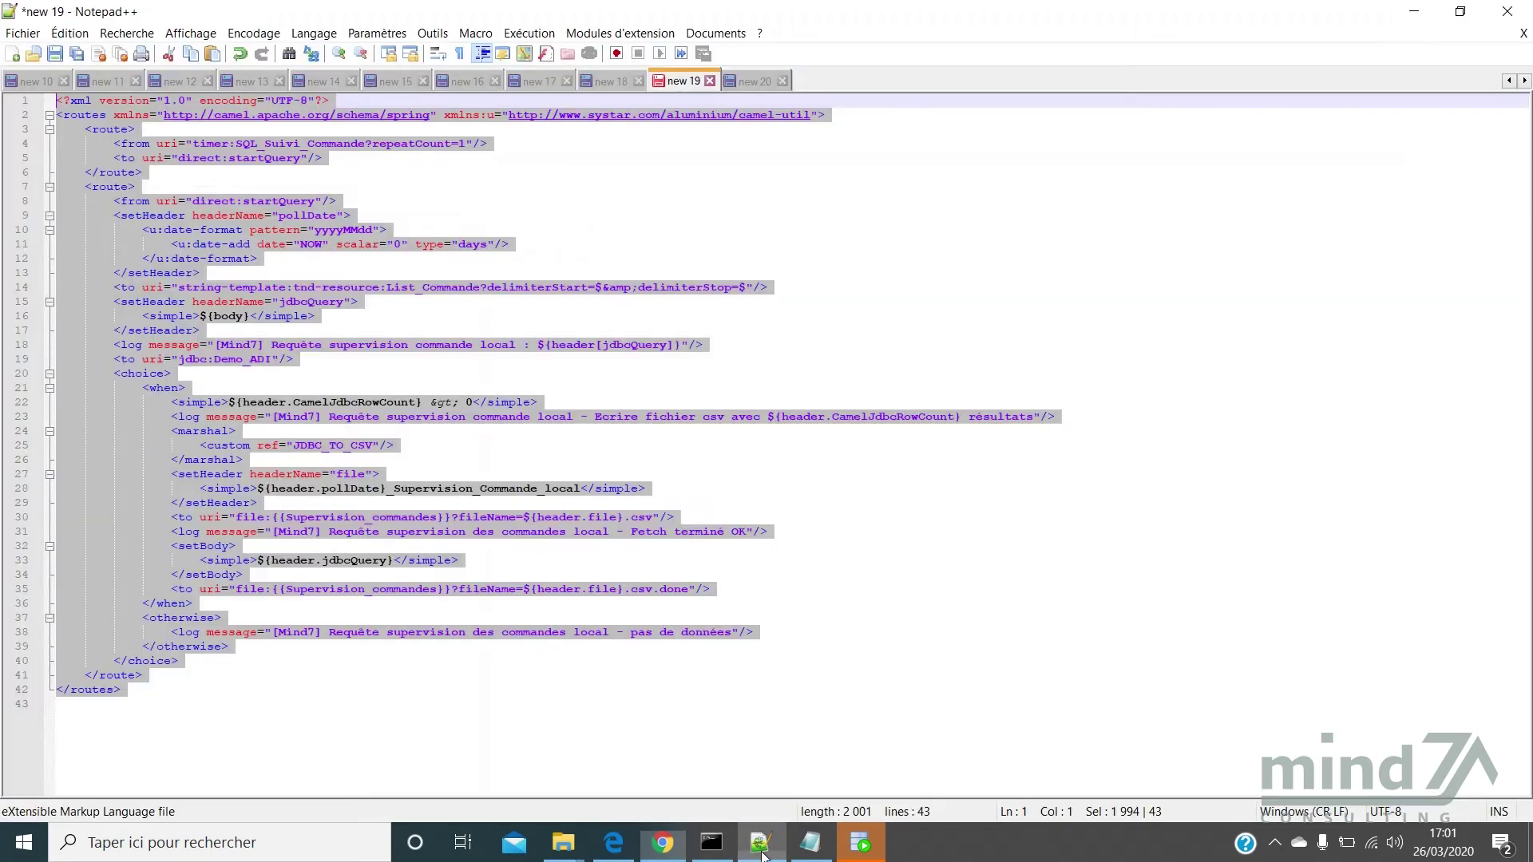
pyautogui.click(750, 83)
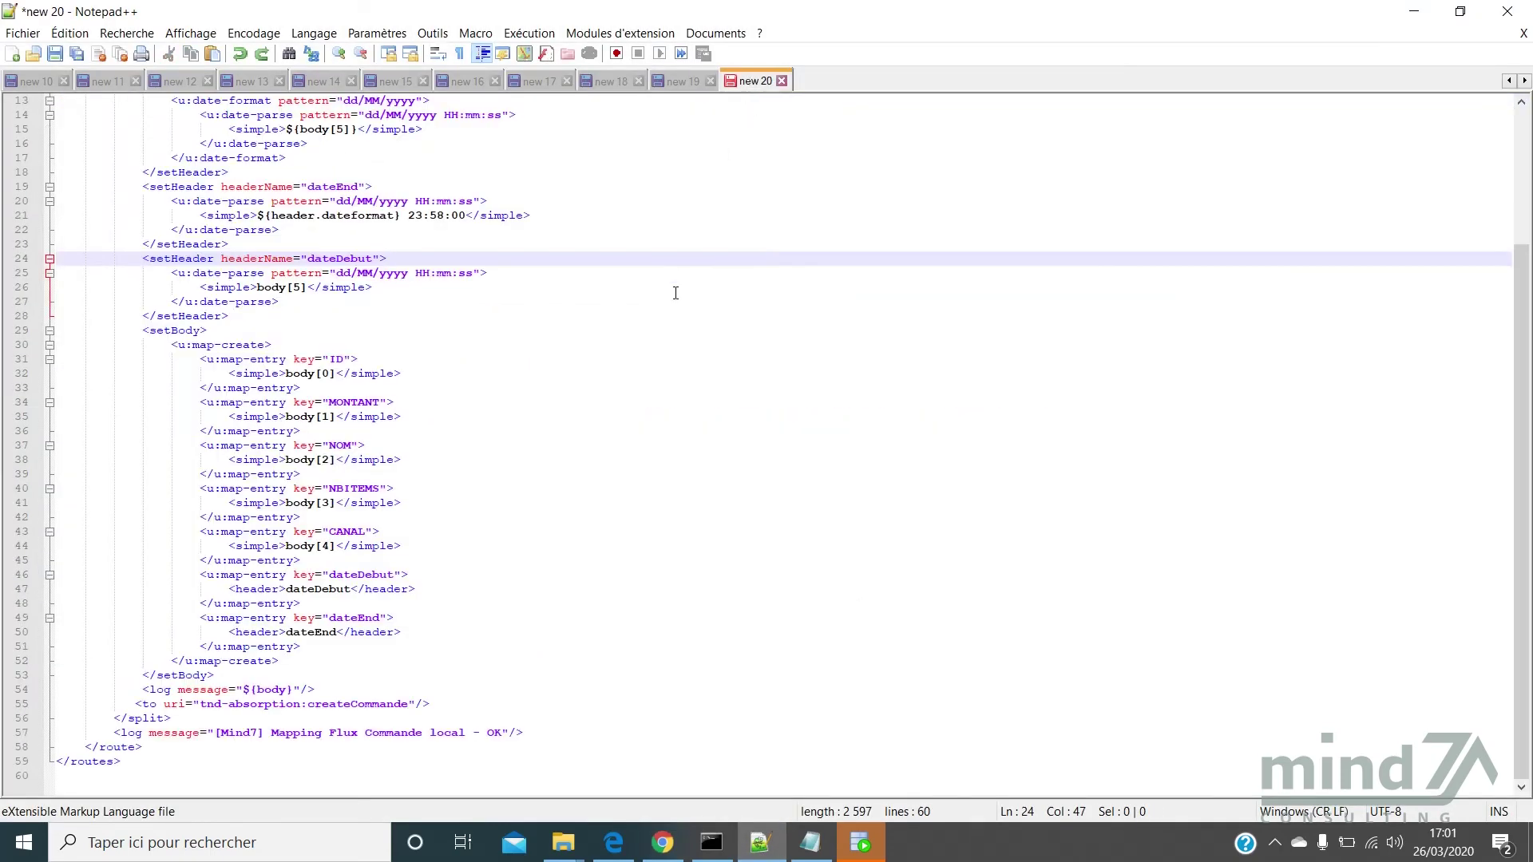
pyautogui.click(674, 289)
pyautogui.scroll(4, 705, 342)
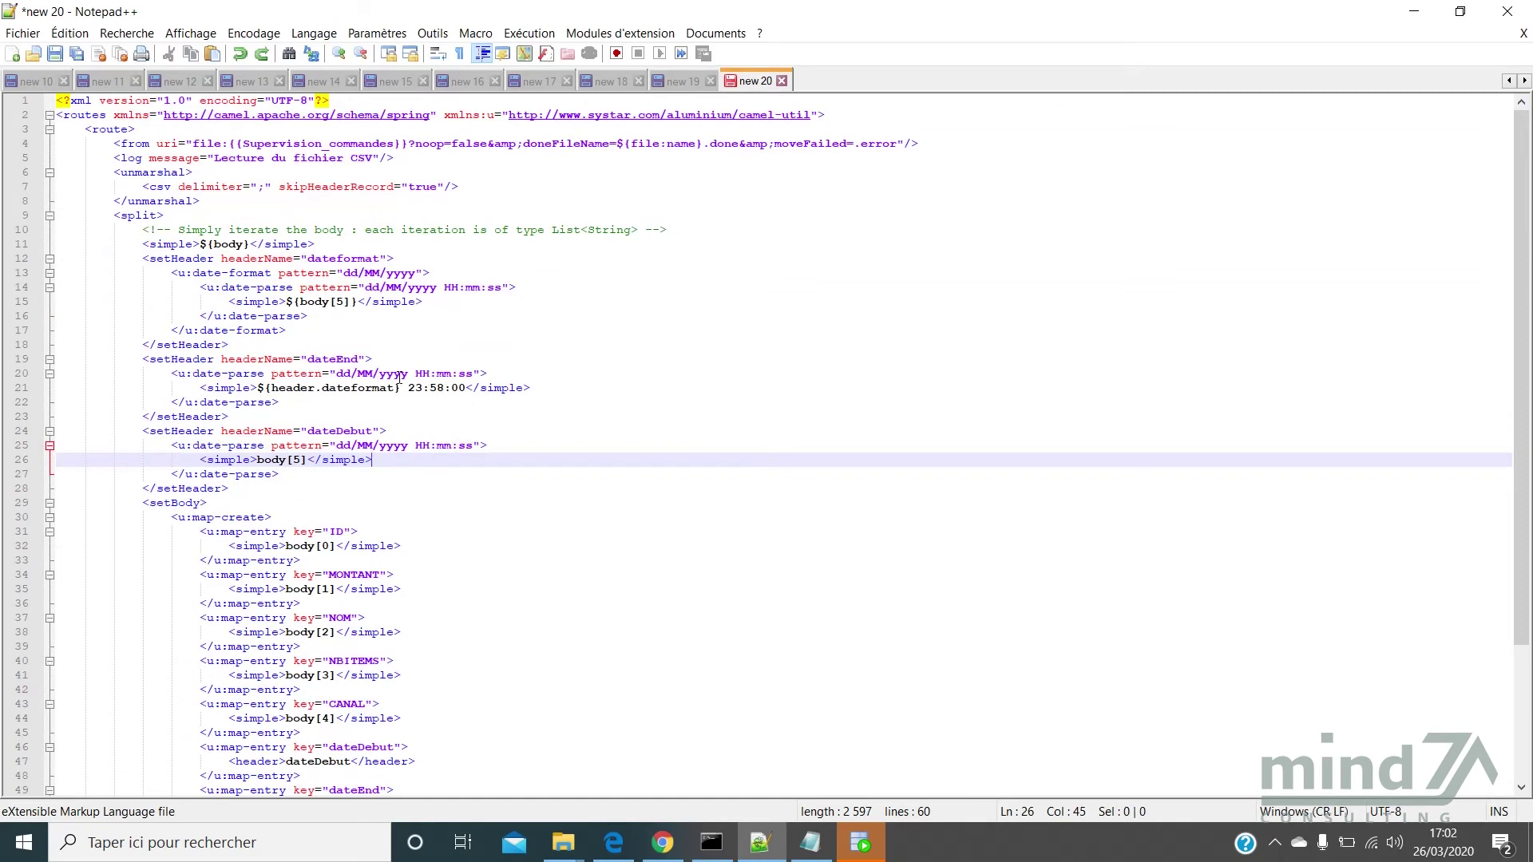
pyautogui.moveTo(306, 359); pyautogui.dragTo(357, 356)
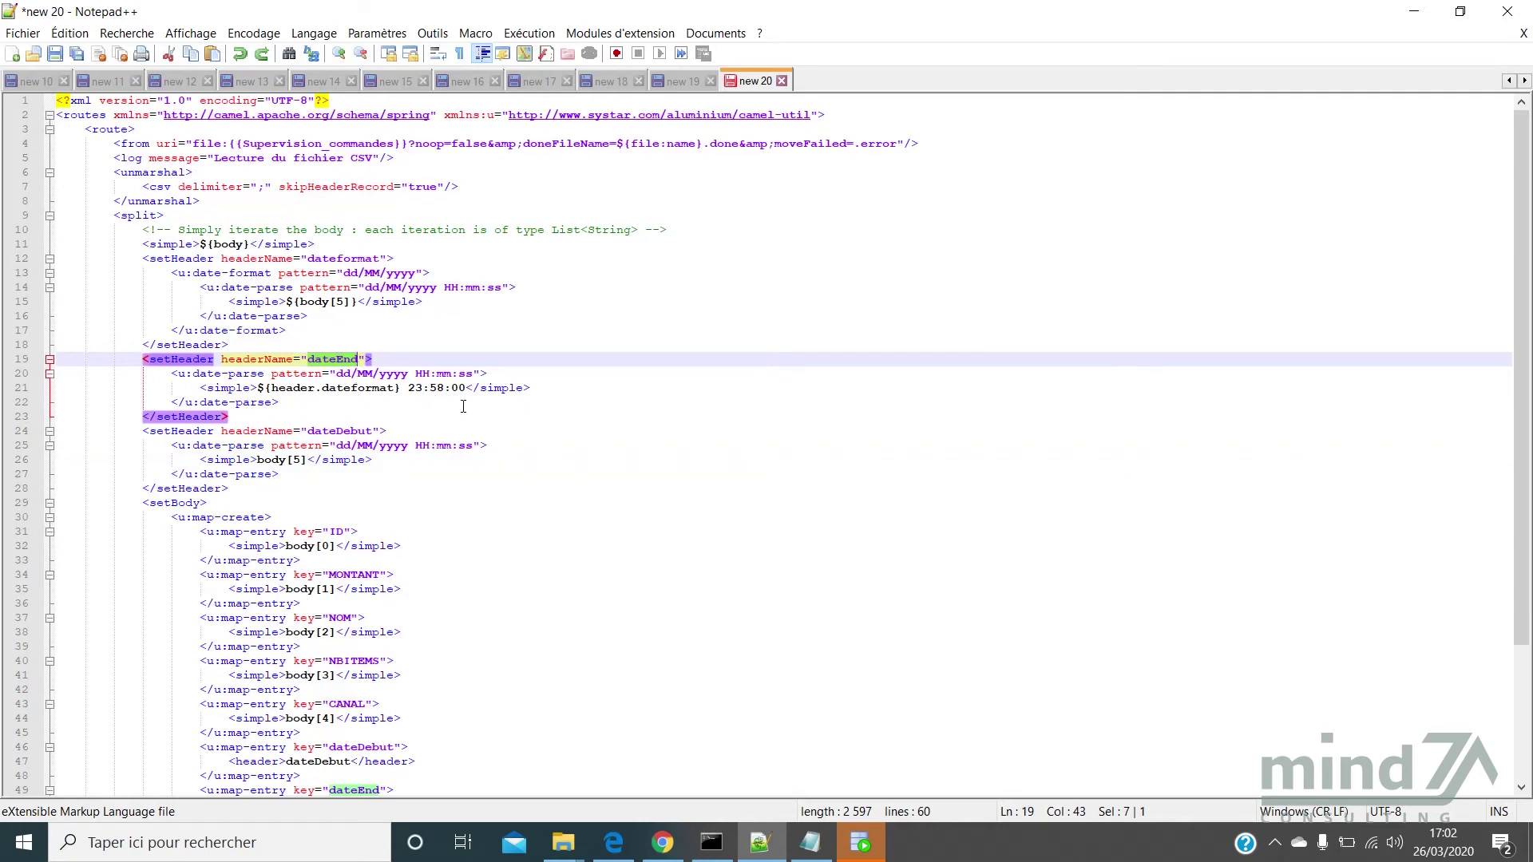
pyautogui.scroll(-4, 463, 408)
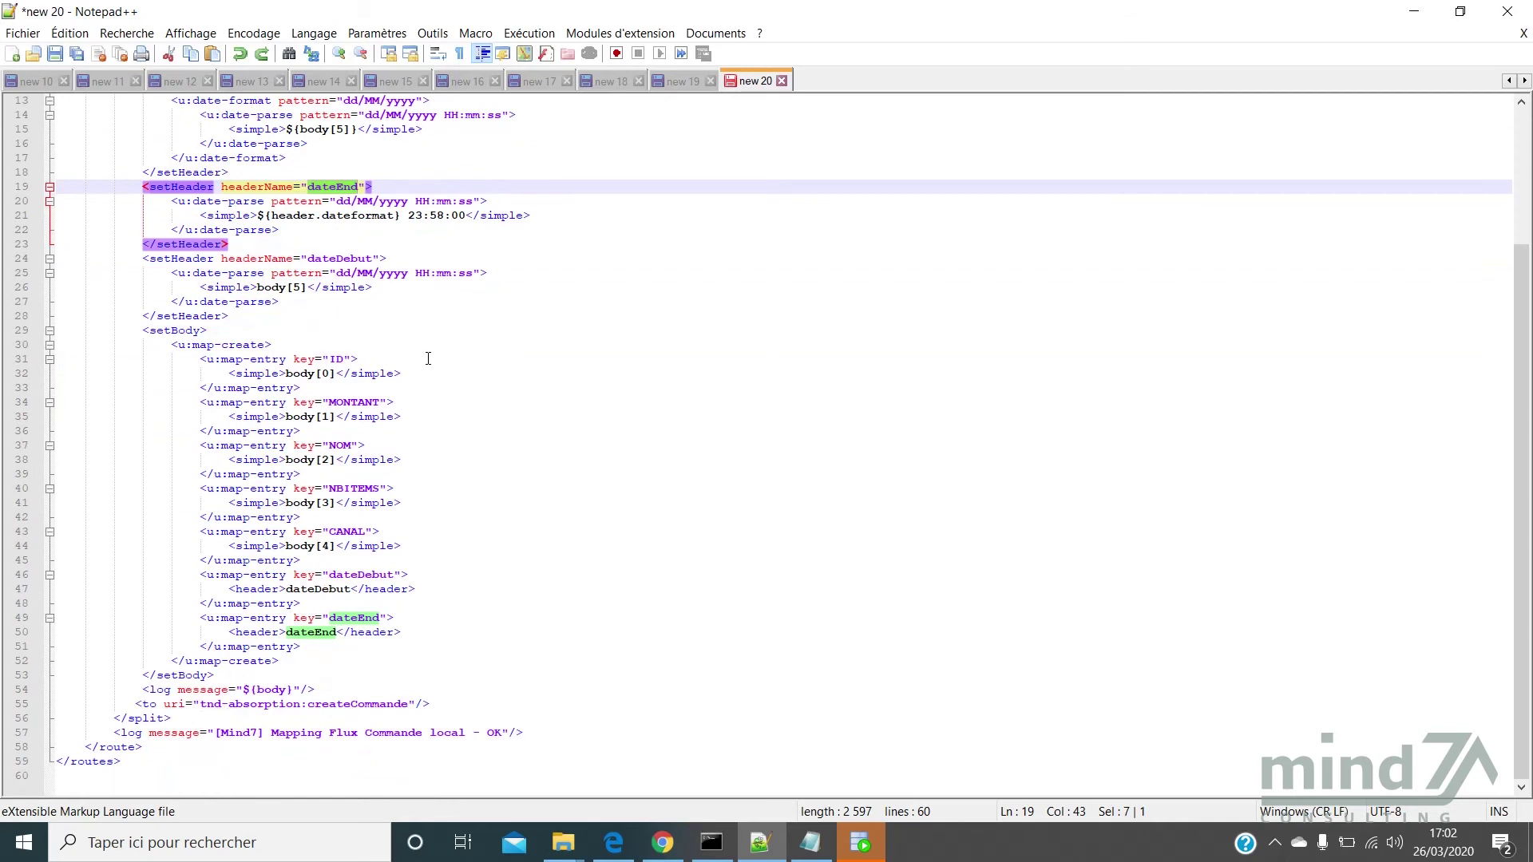
pyautogui.doubleClick(333, 359)
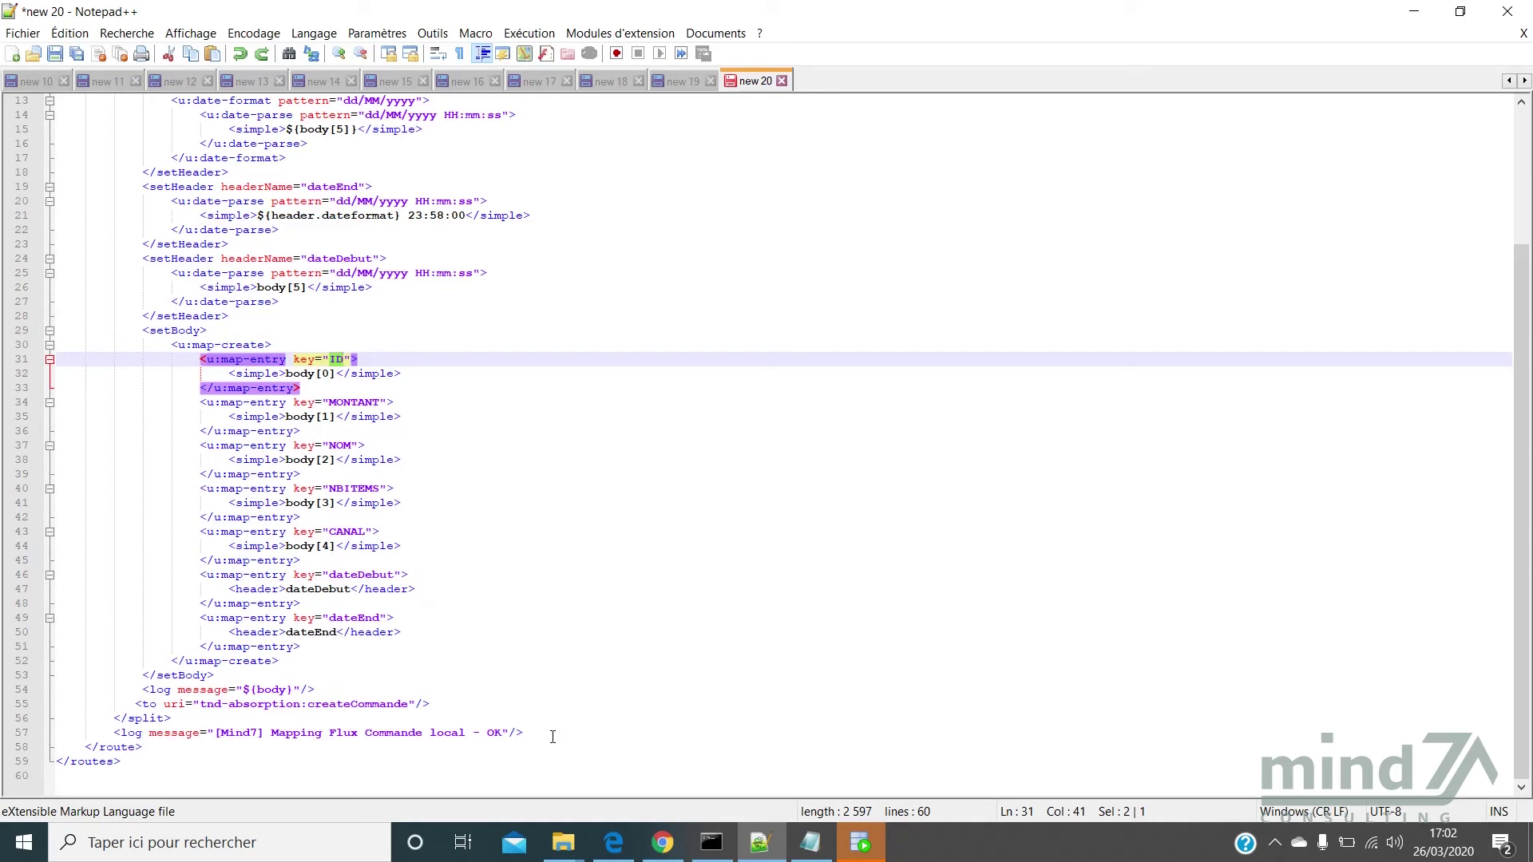
pyautogui.moveTo(546, 733); pyautogui.dragTo(83, 605)
pyautogui.click(537, 440)
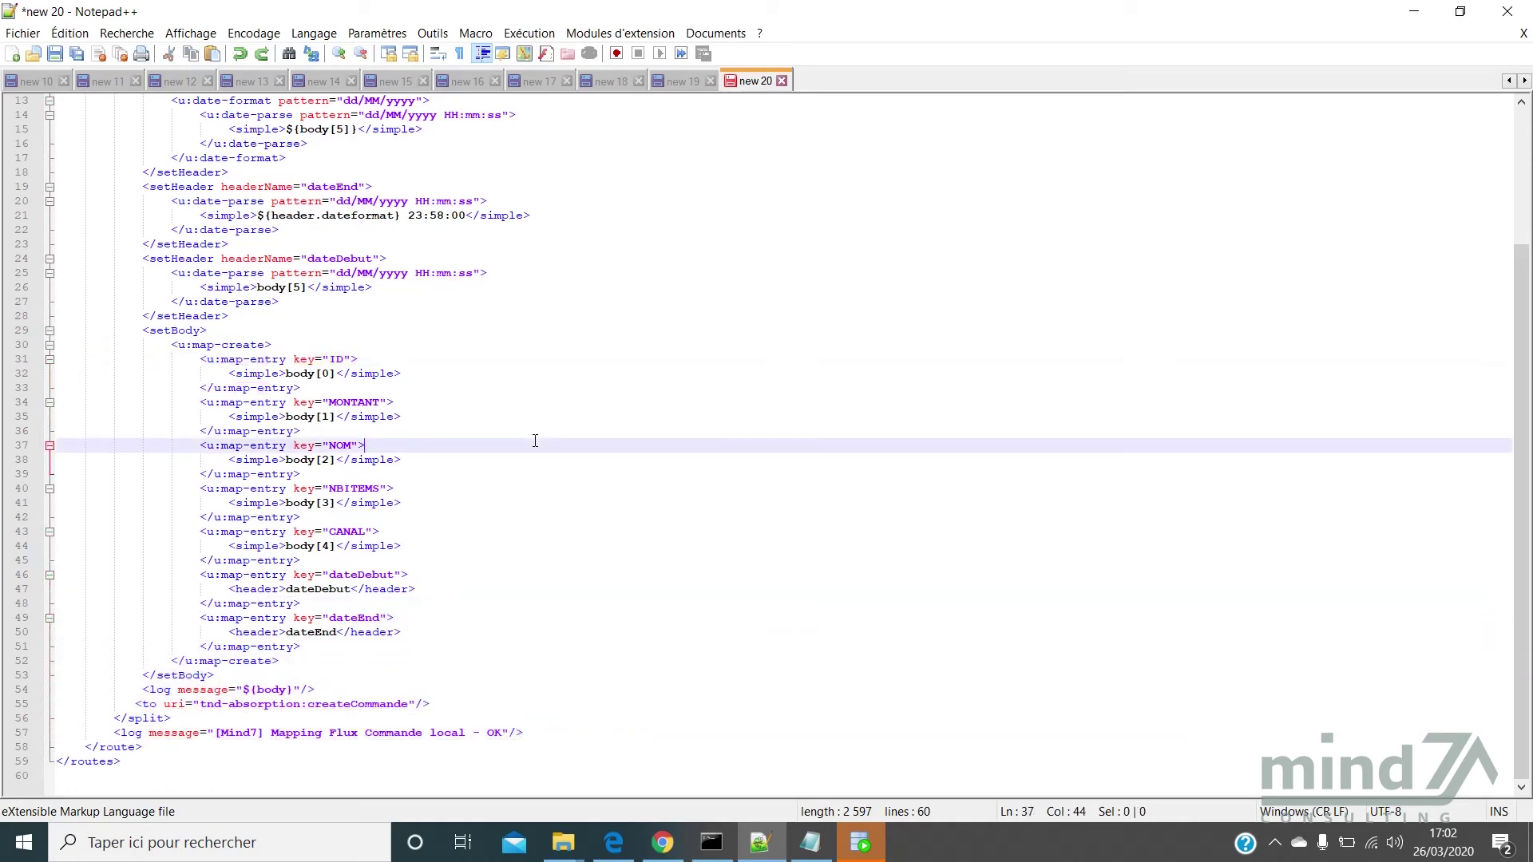
pyautogui.scroll(4, 535, 431)
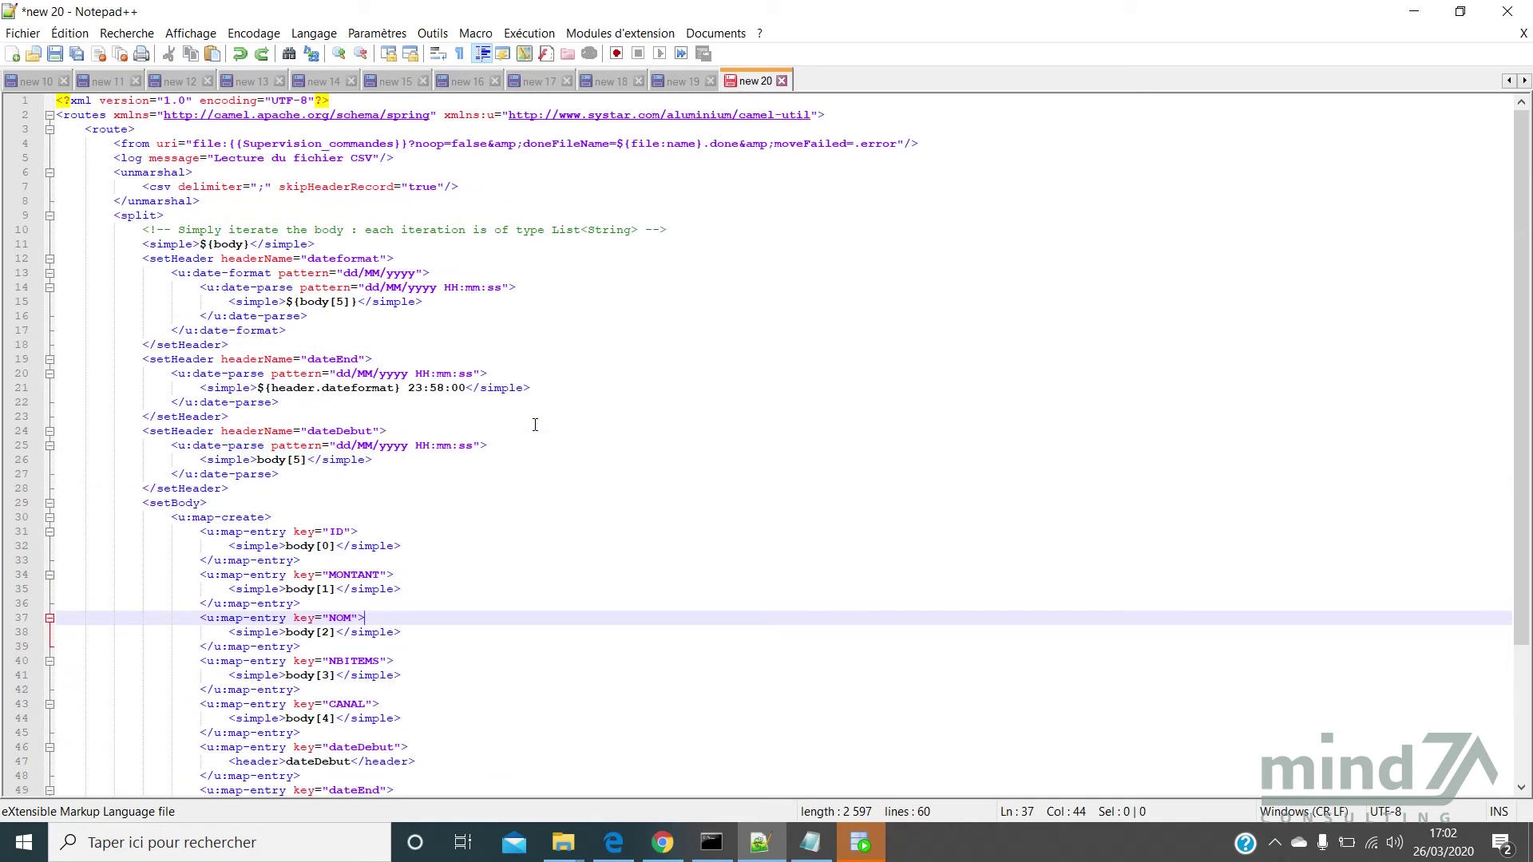
pyautogui.hotkey('ctrl', 'a')
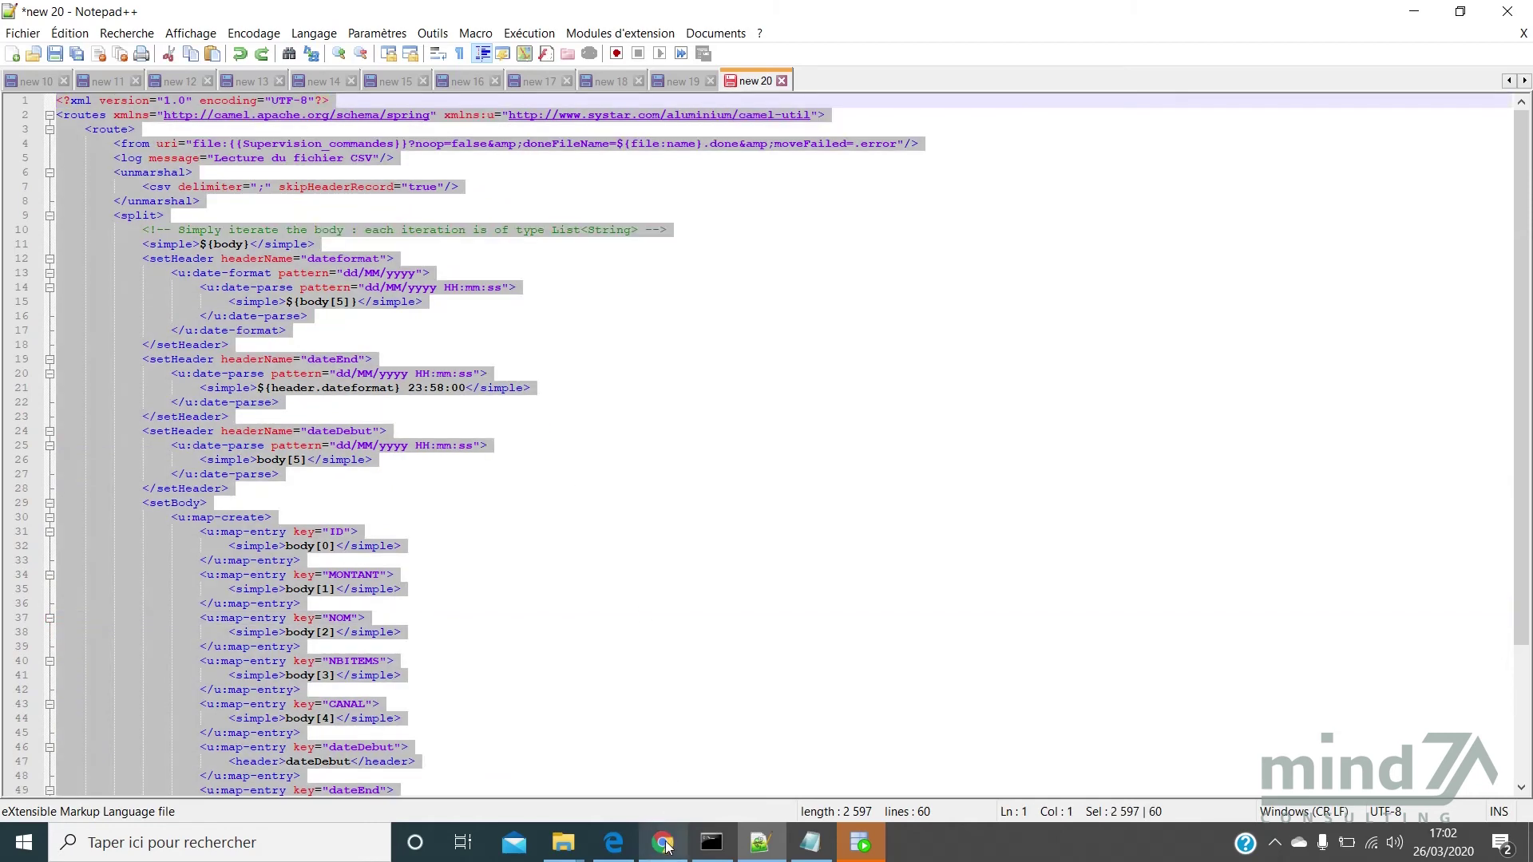
pyautogui.click(666, 844)
# Paste the CSV-import XML into integration_Commande, save and start it, and open its logs
pyautogui.hotkey('ctrl', 'a')
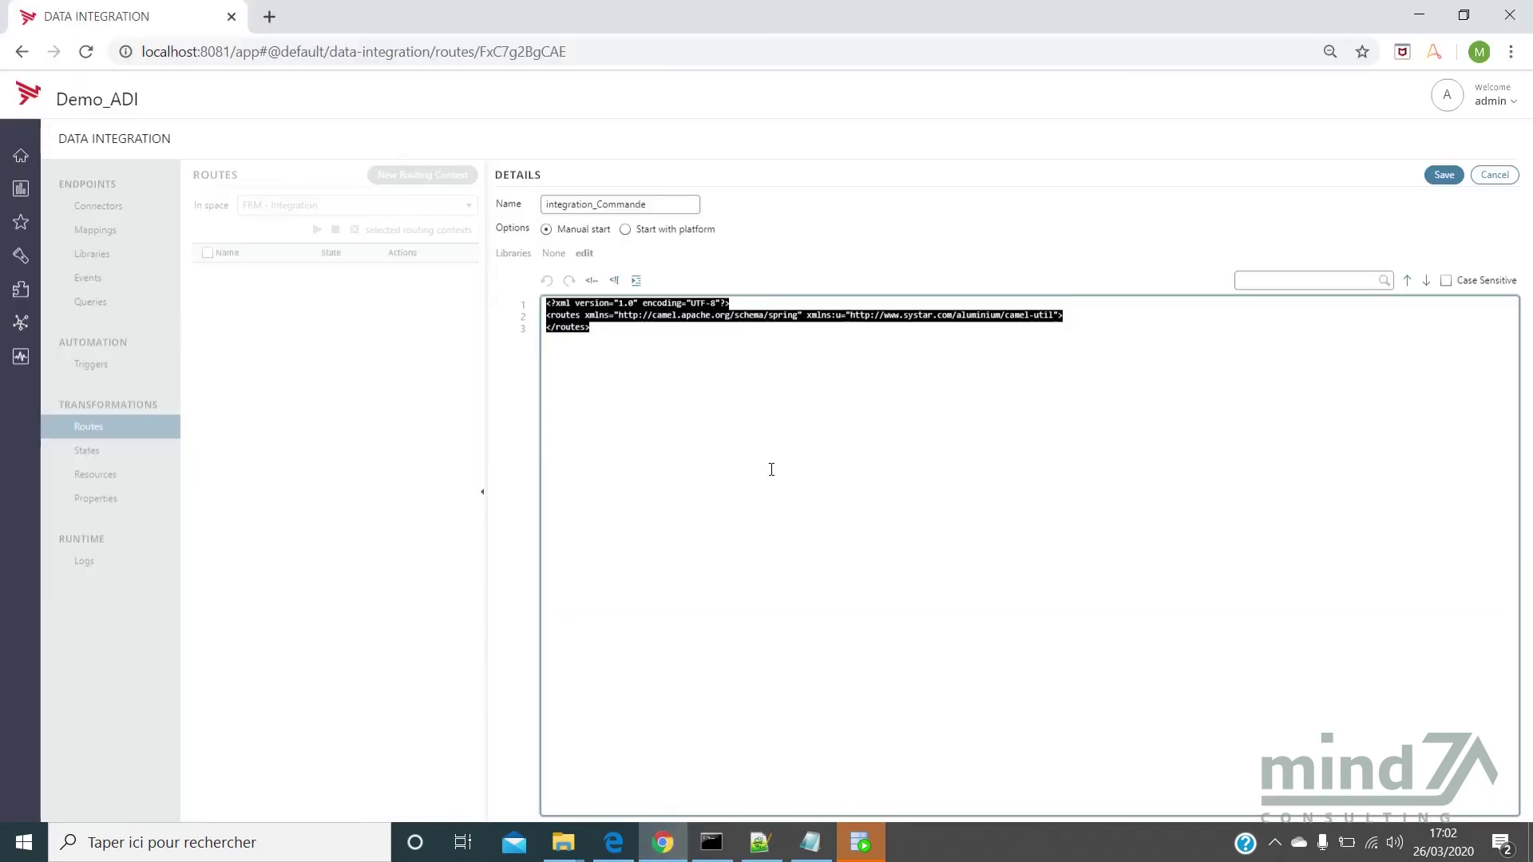
pyautogui.hotkey('ctrl', 'v')
pyautogui.scroll(8, 772, 479)
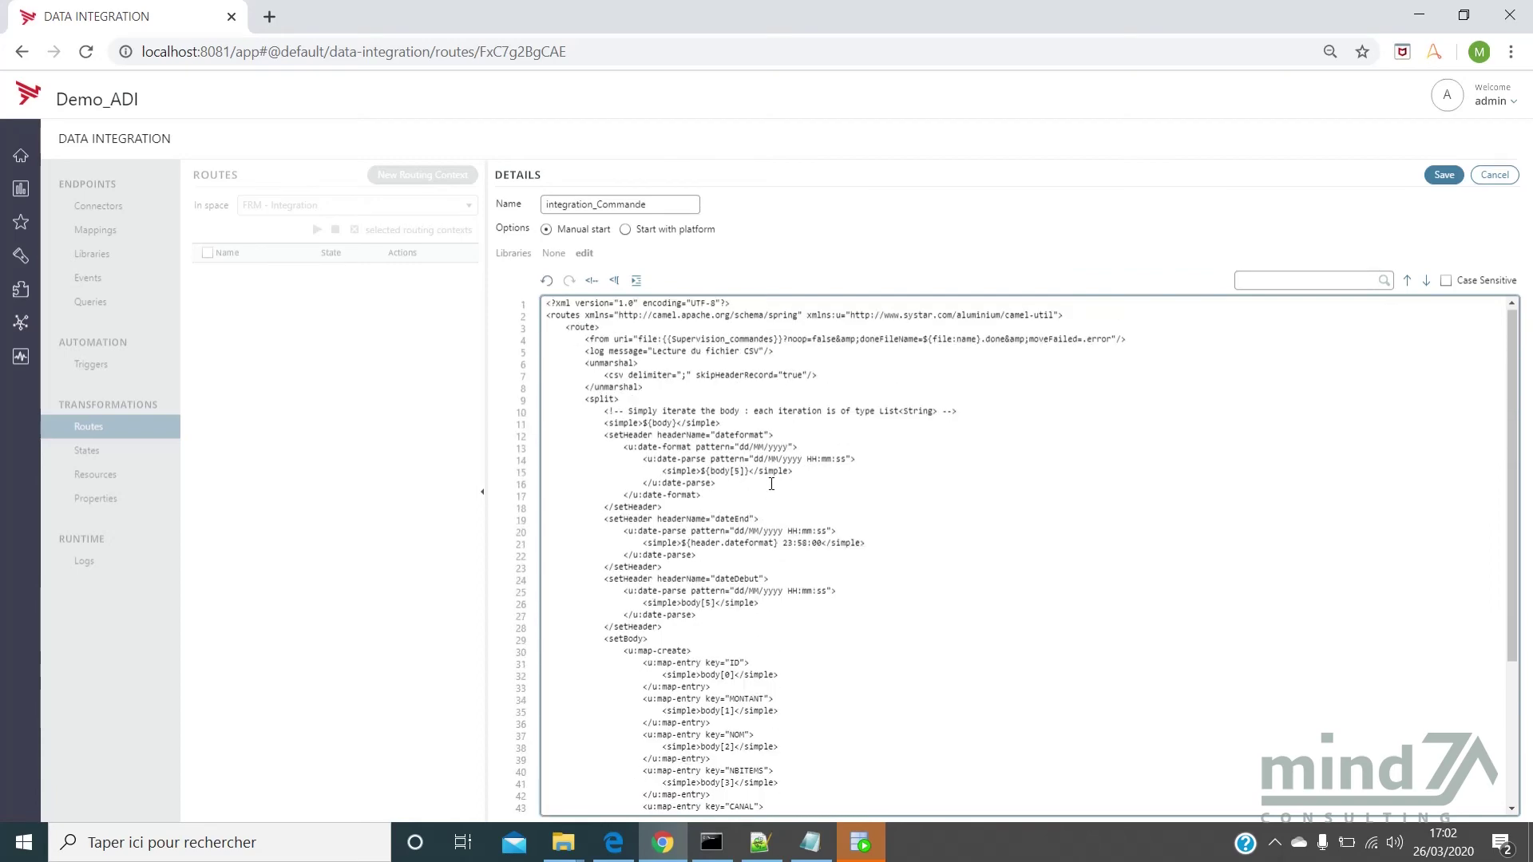
pyautogui.click(1443, 174)
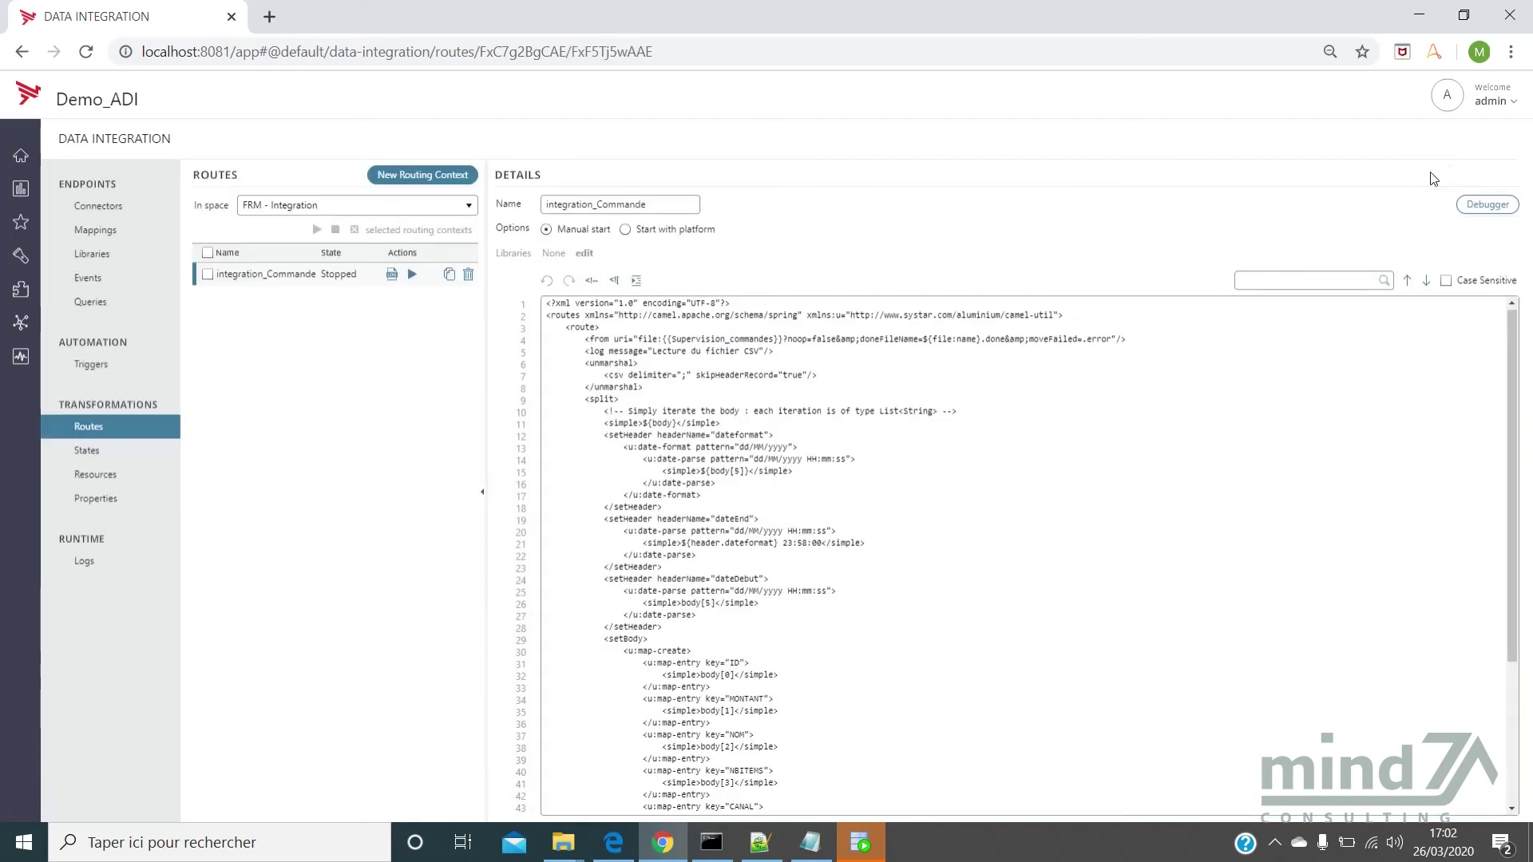
pyautogui.click(411, 276)
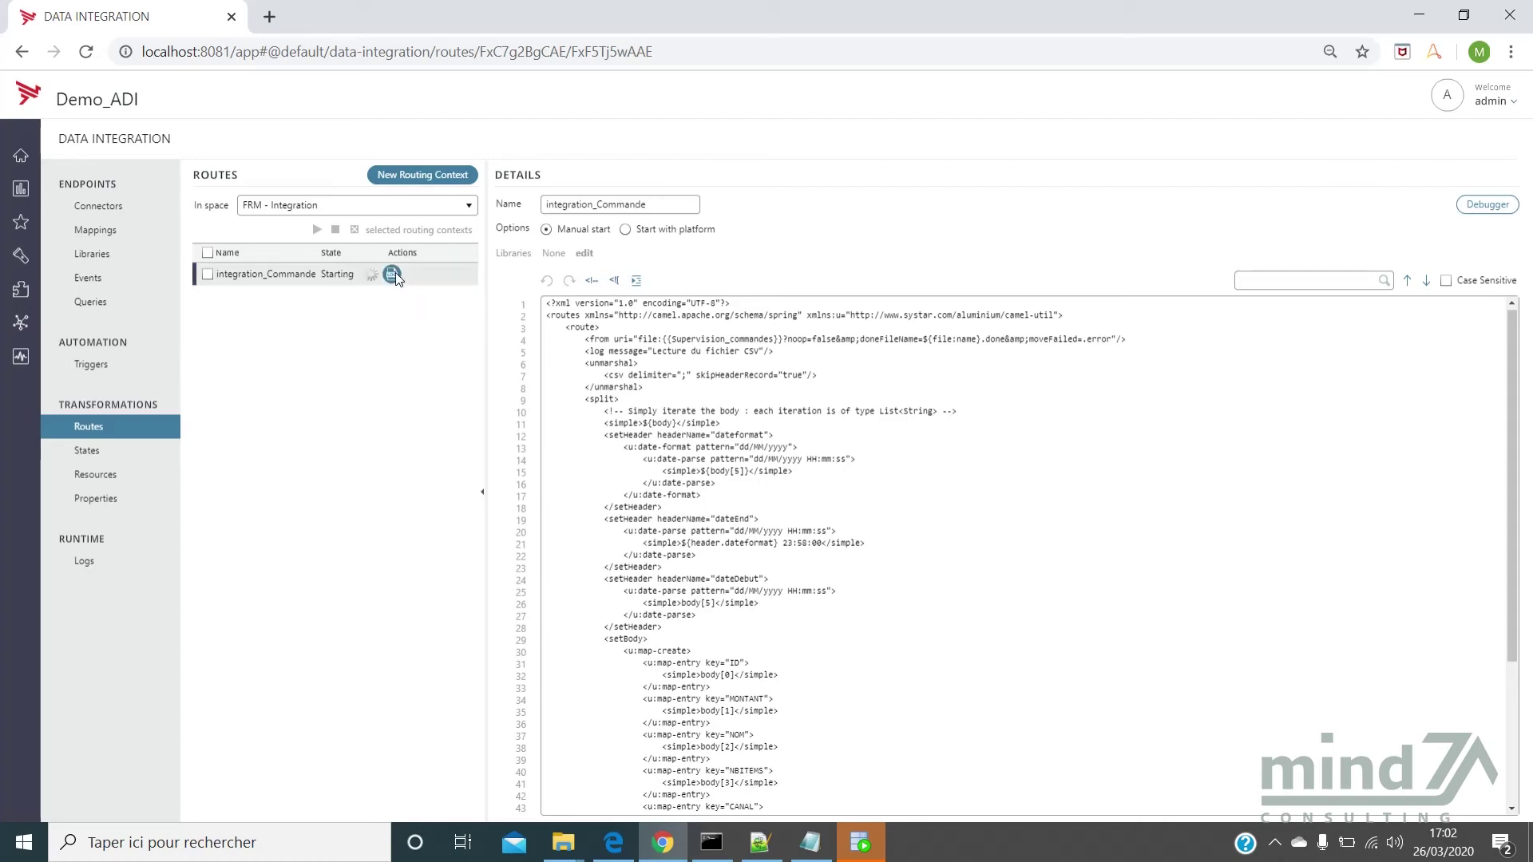
pyautogui.click(391, 273)
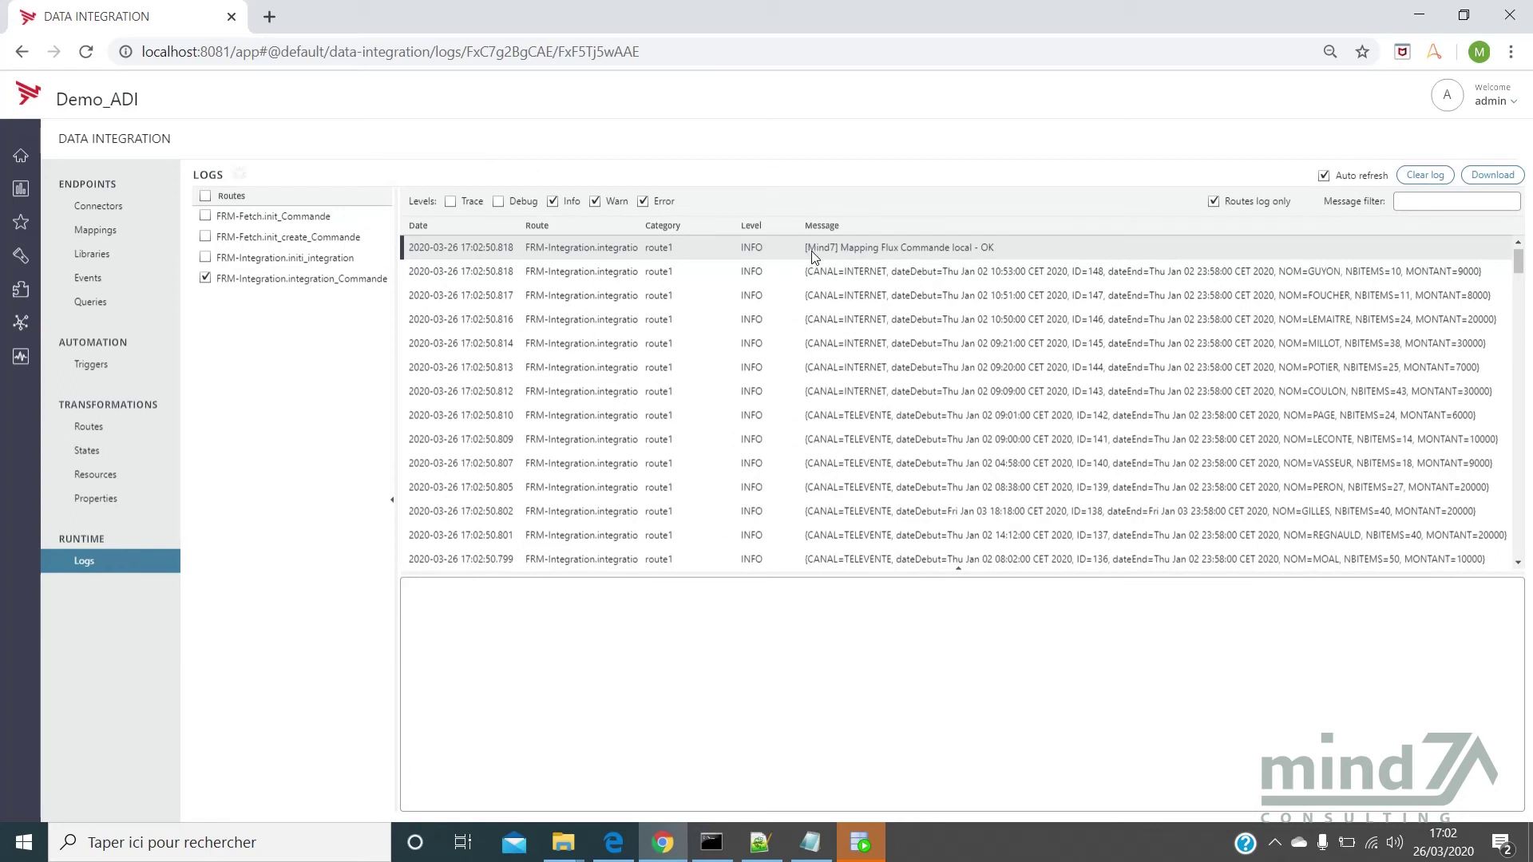
# Open the ID=148 order log entry showing CANAL=INTERNET, NBITEMS=10, MONTANT=9000
pyautogui.click(962, 275)
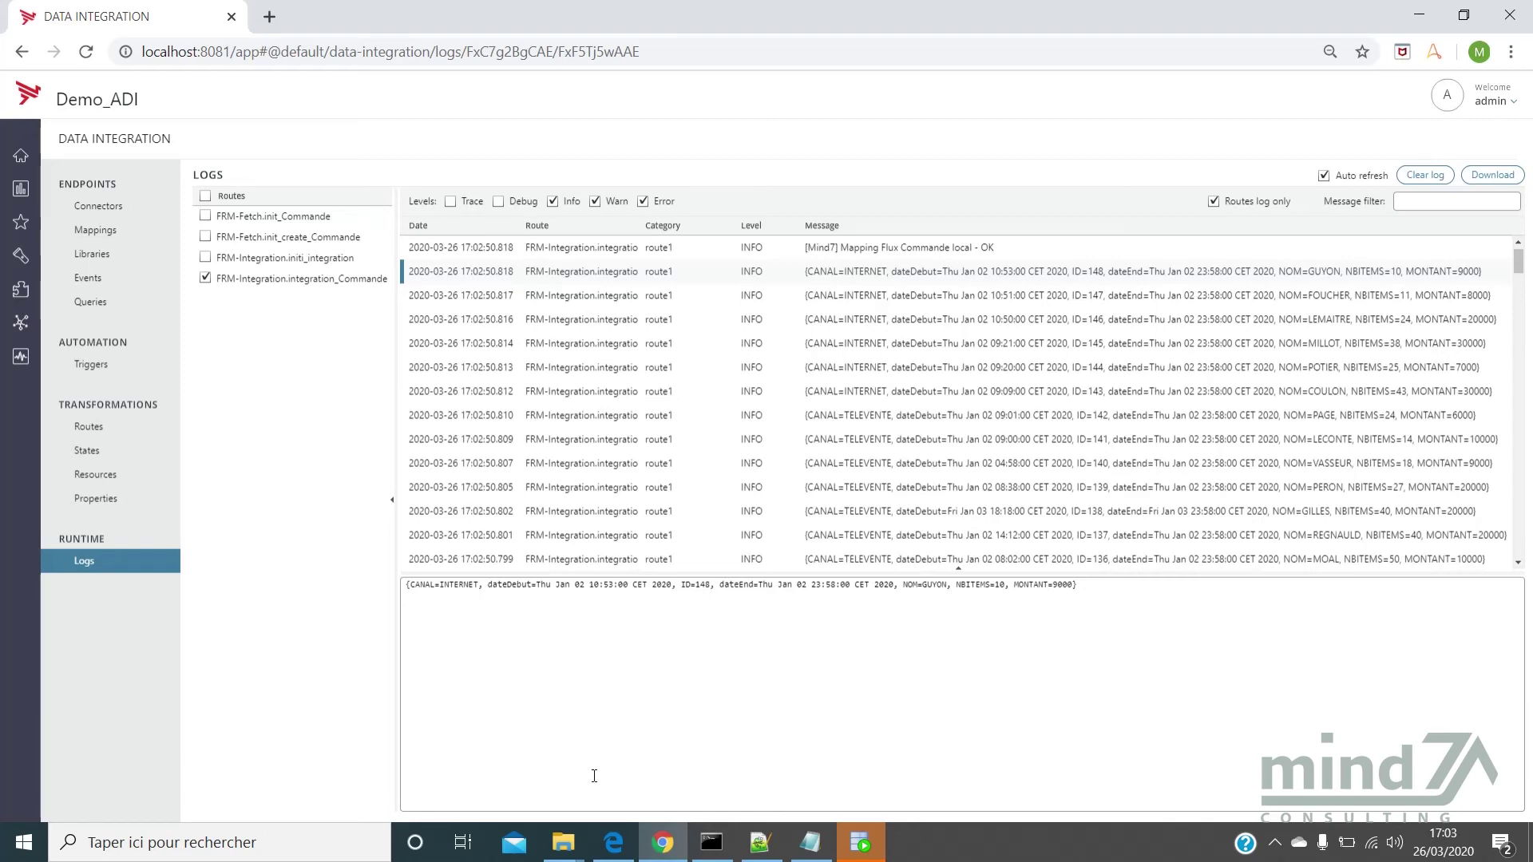
# Open the Adi .camel folder to confirm 20200326_Supervision_Commande_local.csv moved there, then return to the logs
pyautogui.moveTo(575, 836)
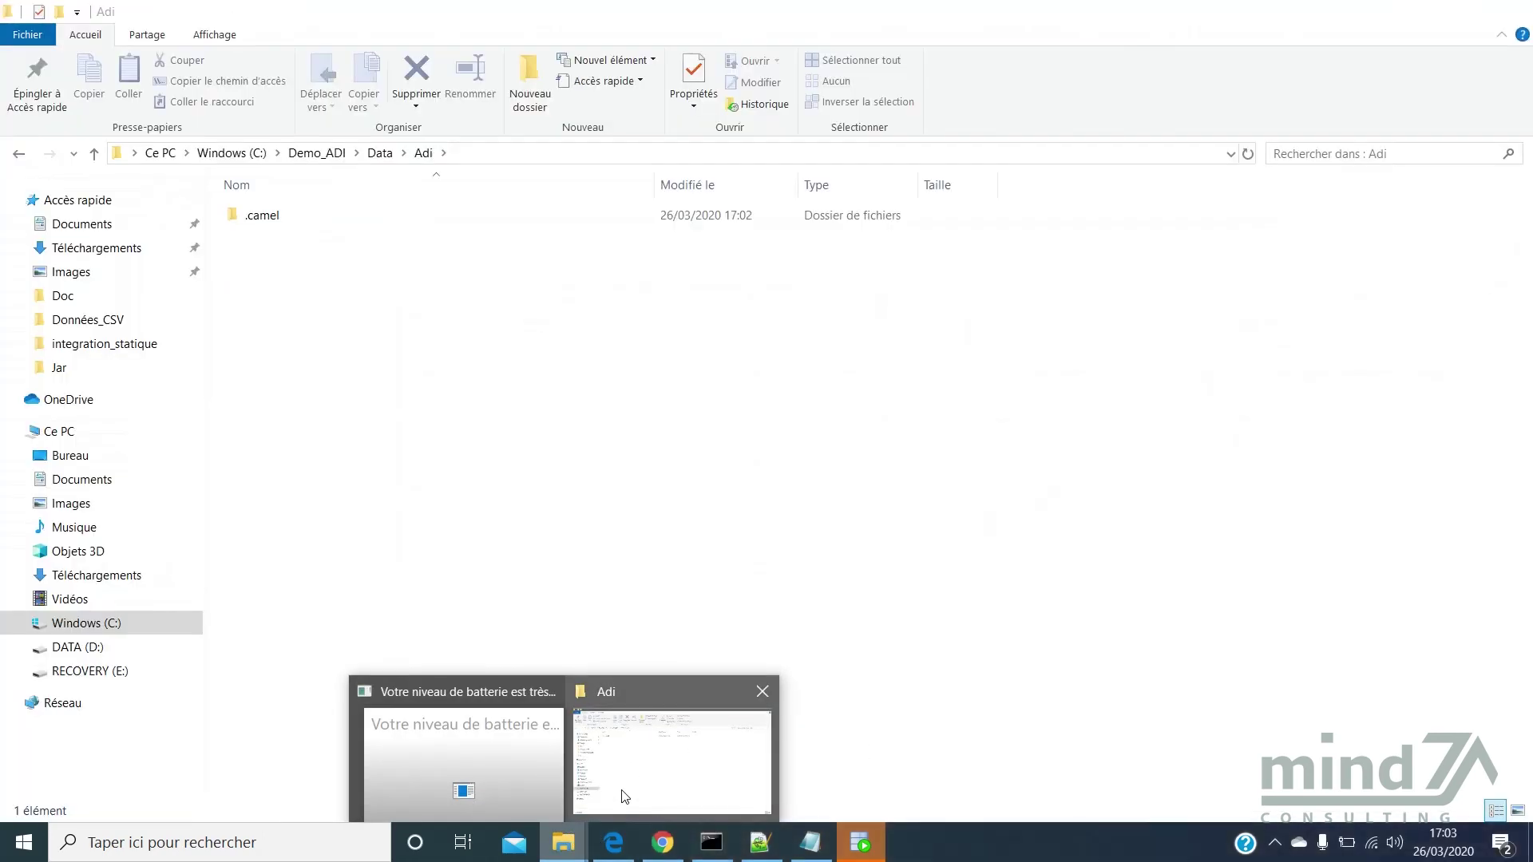
pyautogui.click(623, 794)
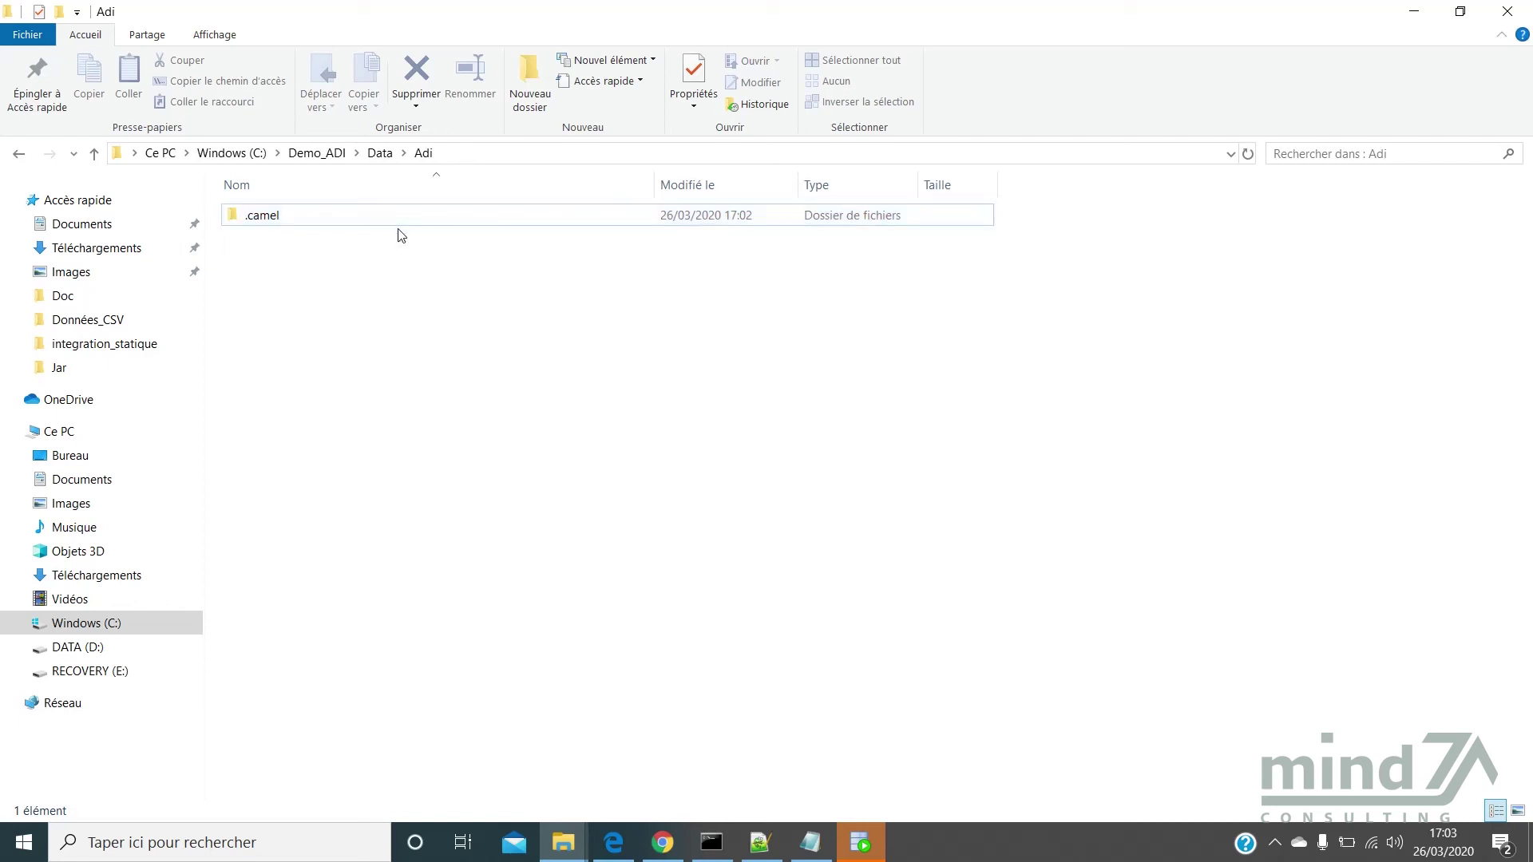
pyautogui.click(399, 223)
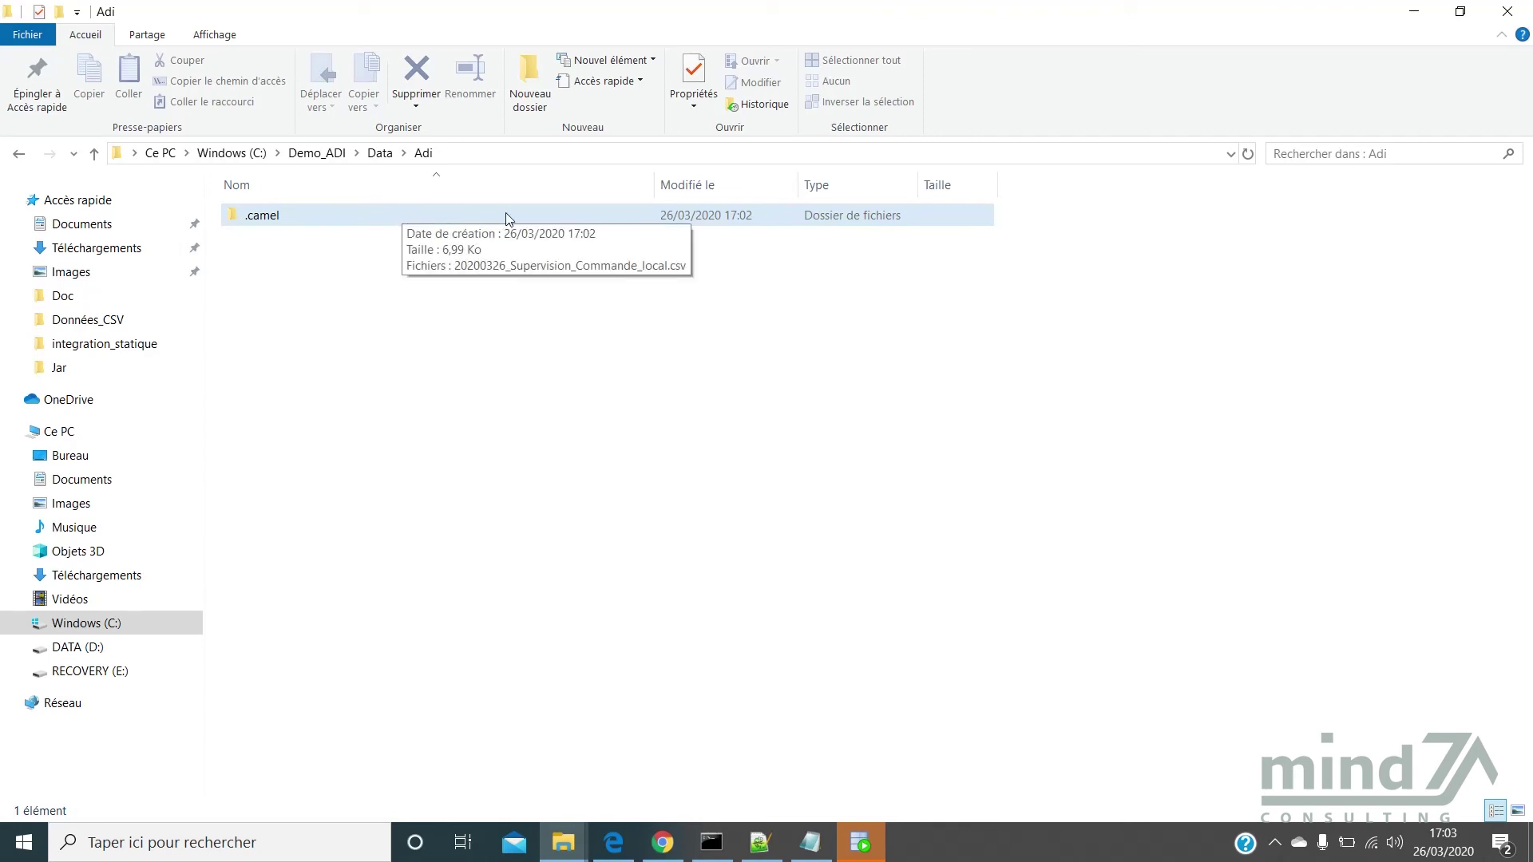
pyautogui.click(519, 282)
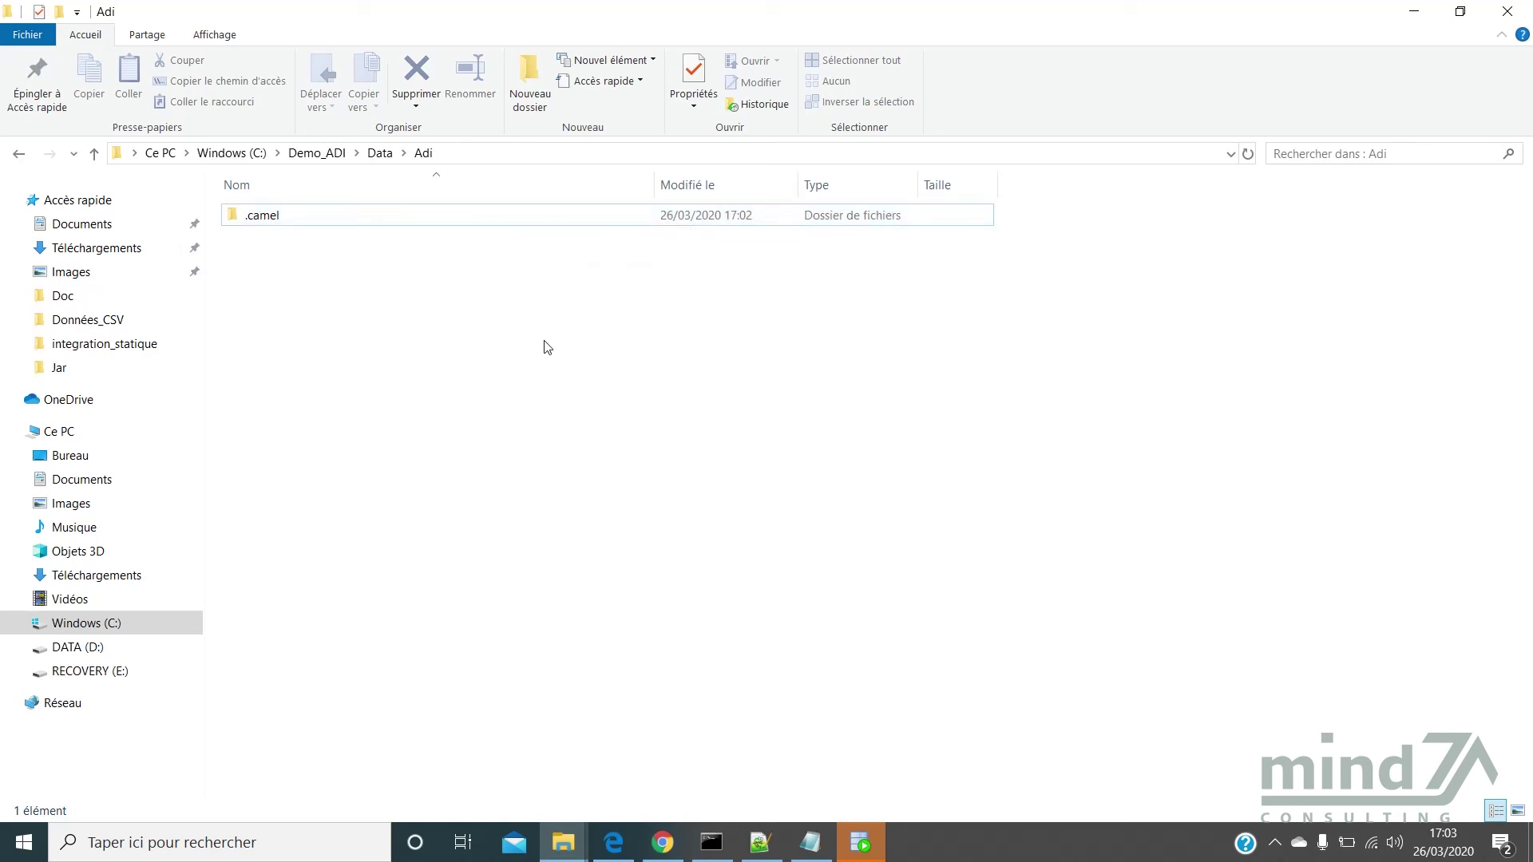
pyautogui.doubleClick(407, 228)
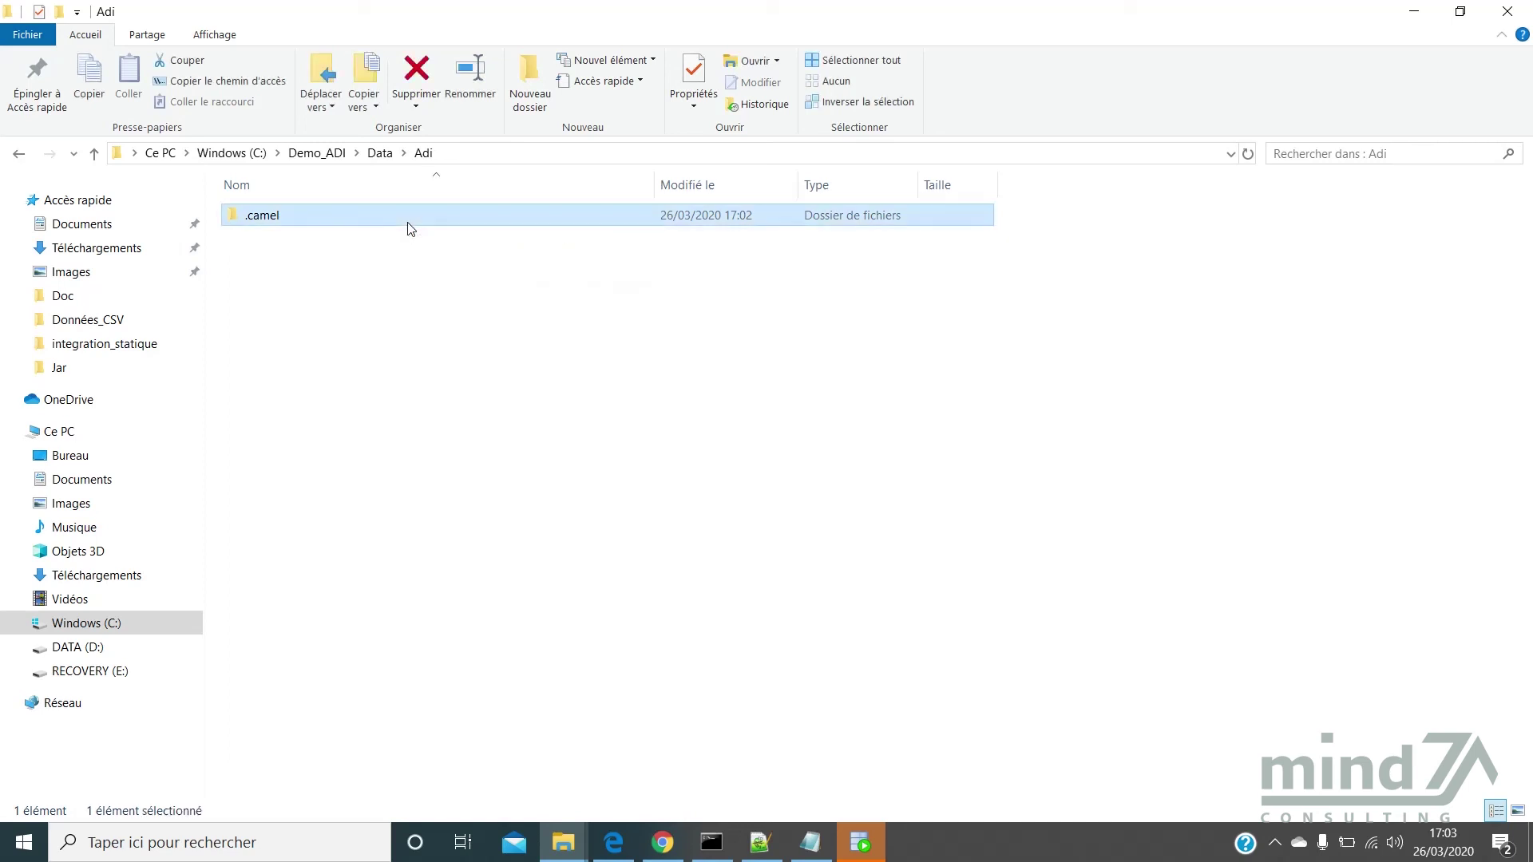
pyautogui.moveTo(485, 173); pyautogui.dragTo(592, 178)
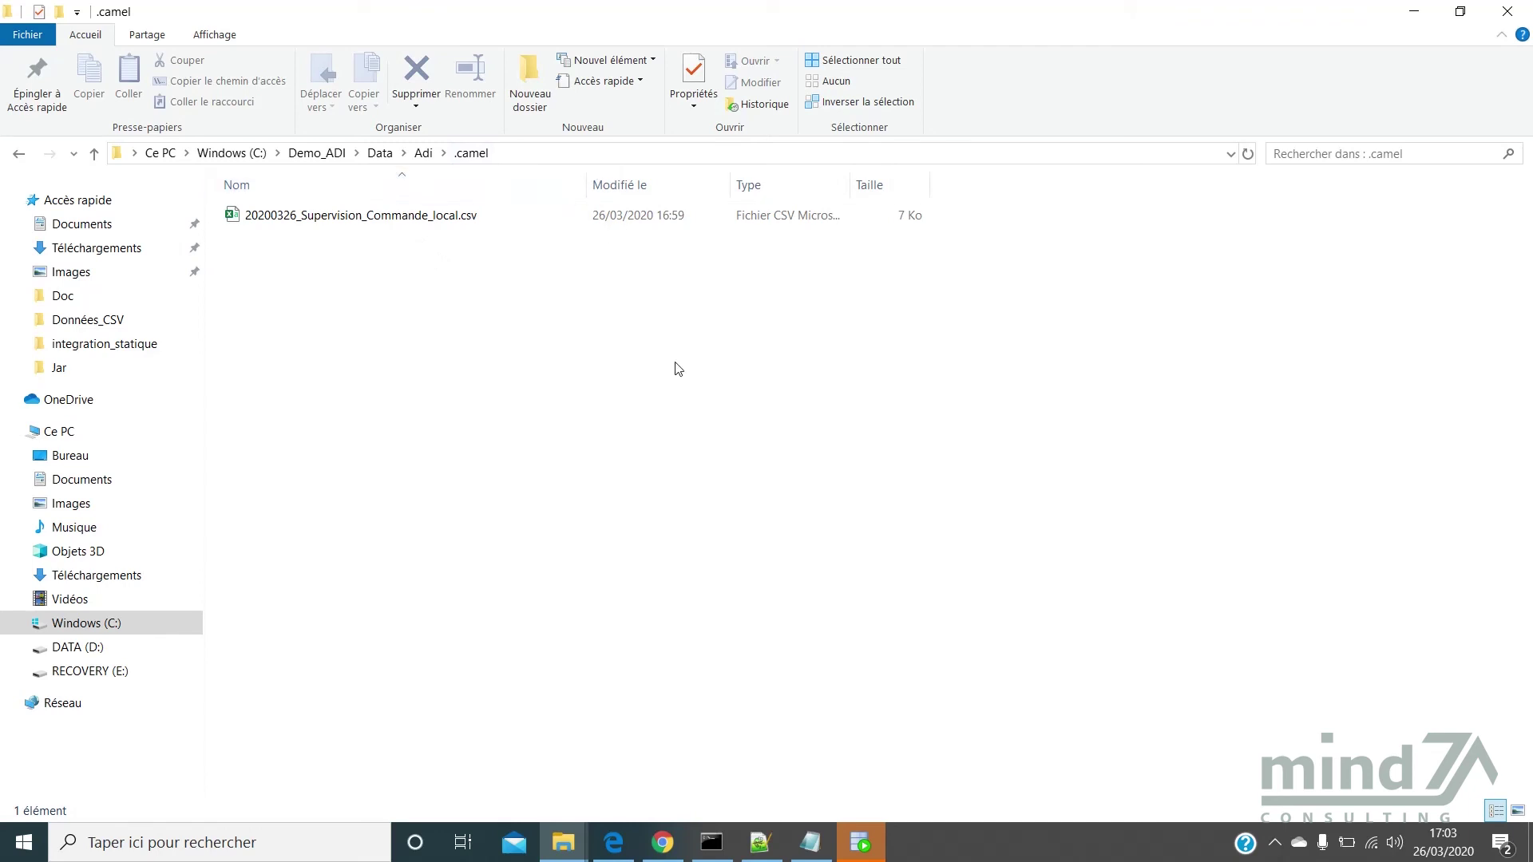
pyautogui.click(667, 840)
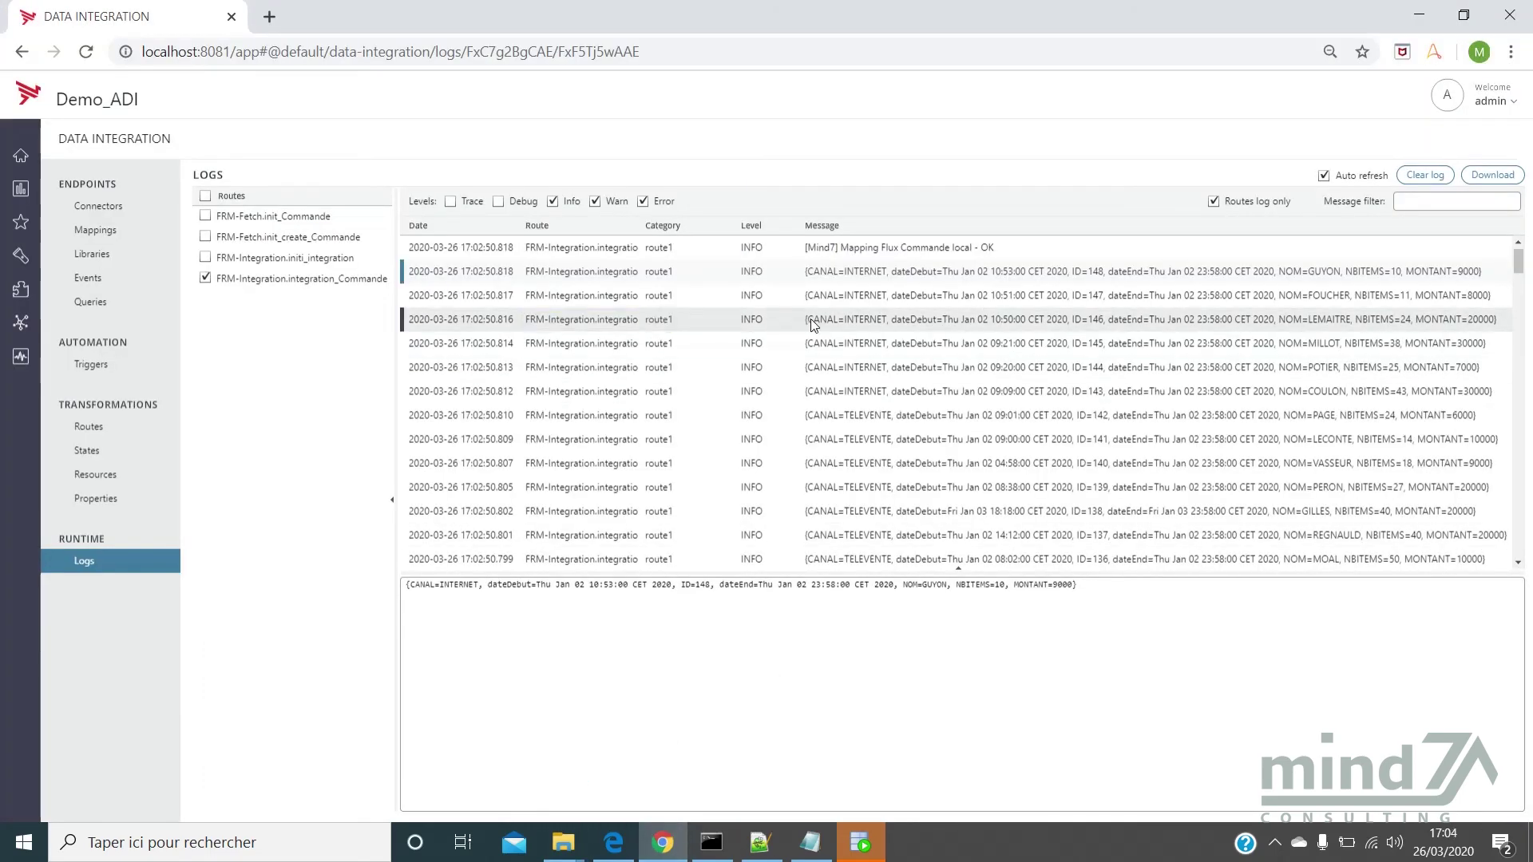
# Explore the Commande entity with ID, Montant, Nom and Nombre d'items as attributes
pyautogui.click(16, 263)
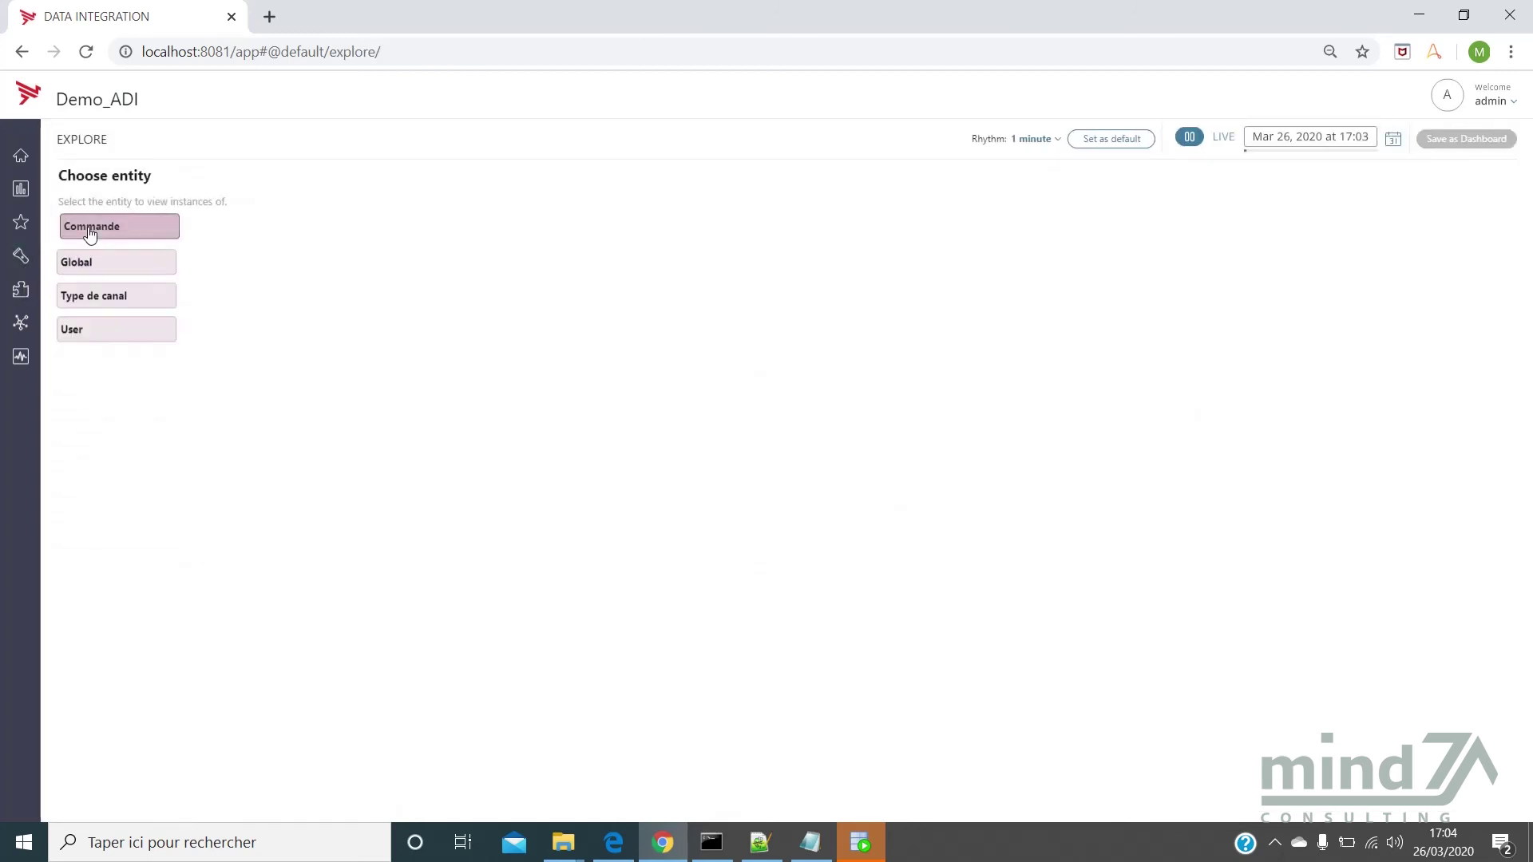
pyautogui.click(90, 232)
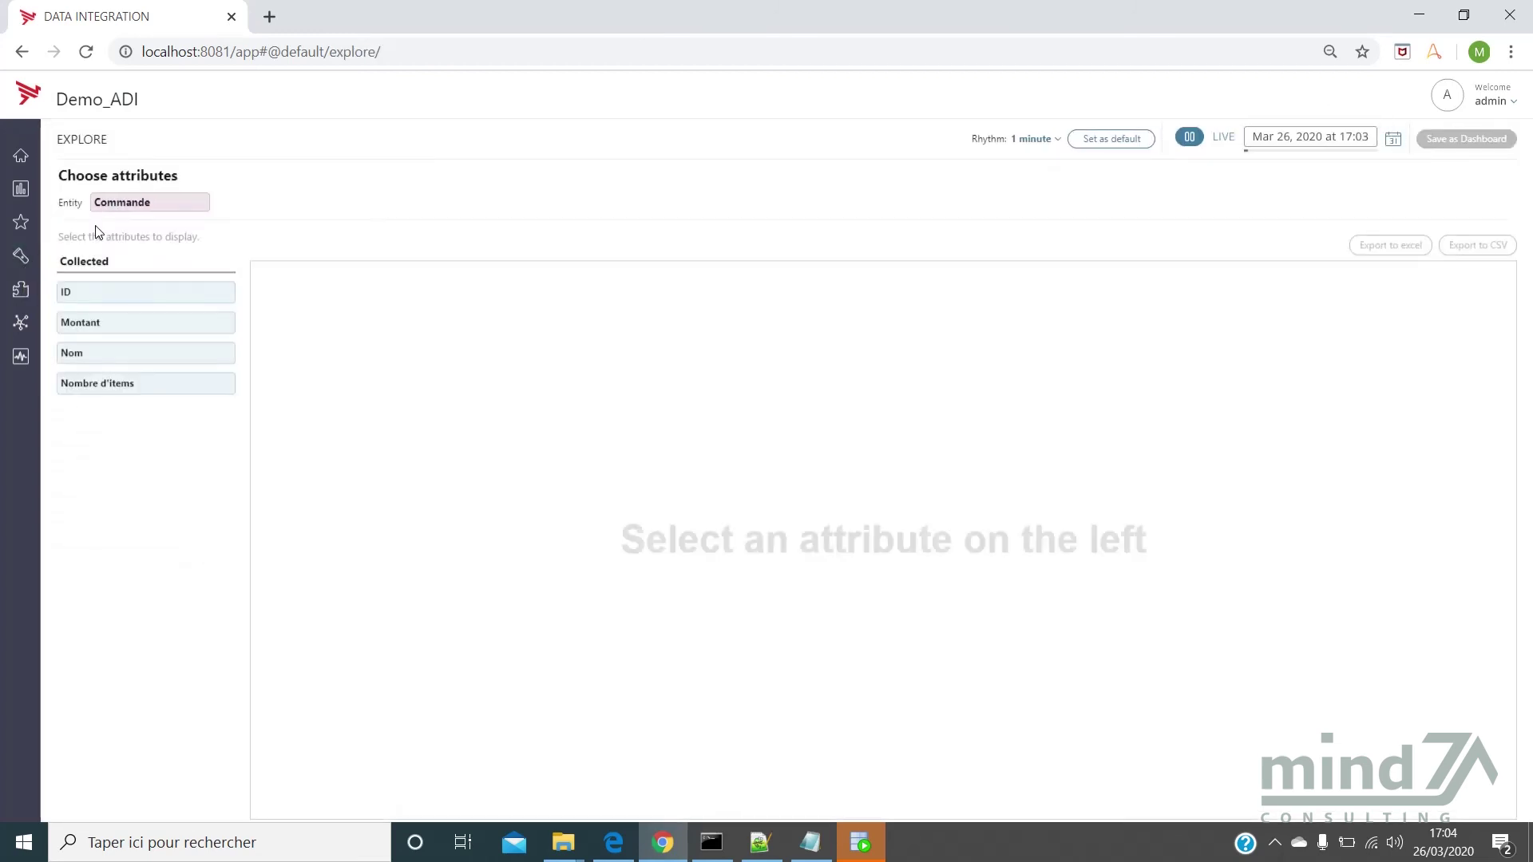
pyautogui.click(145, 295)
pyautogui.click(145, 295)
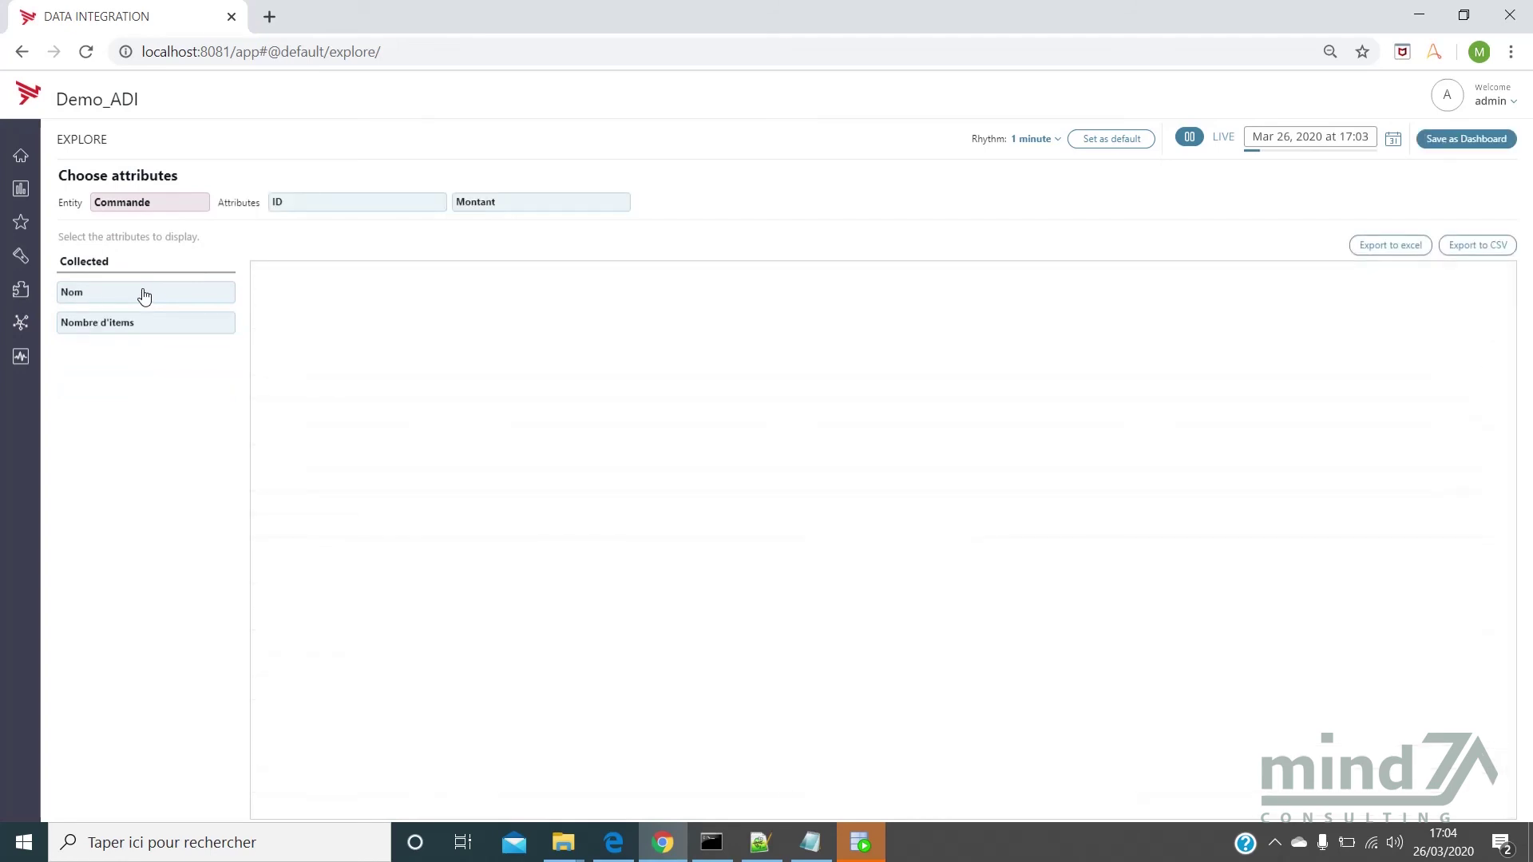
pyautogui.click(144, 297)
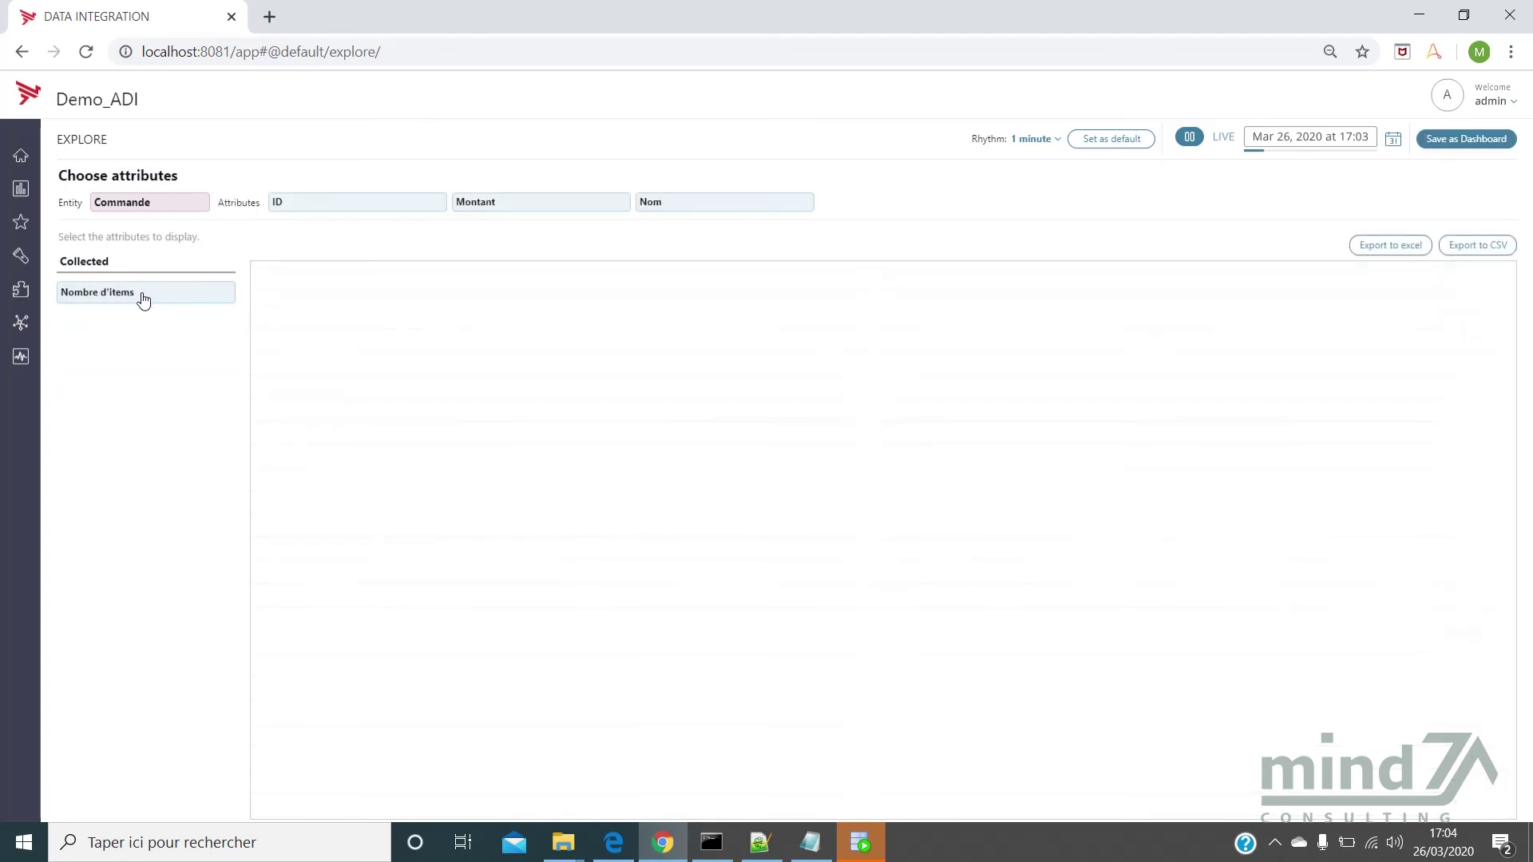
pyautogui.click(144, 296)
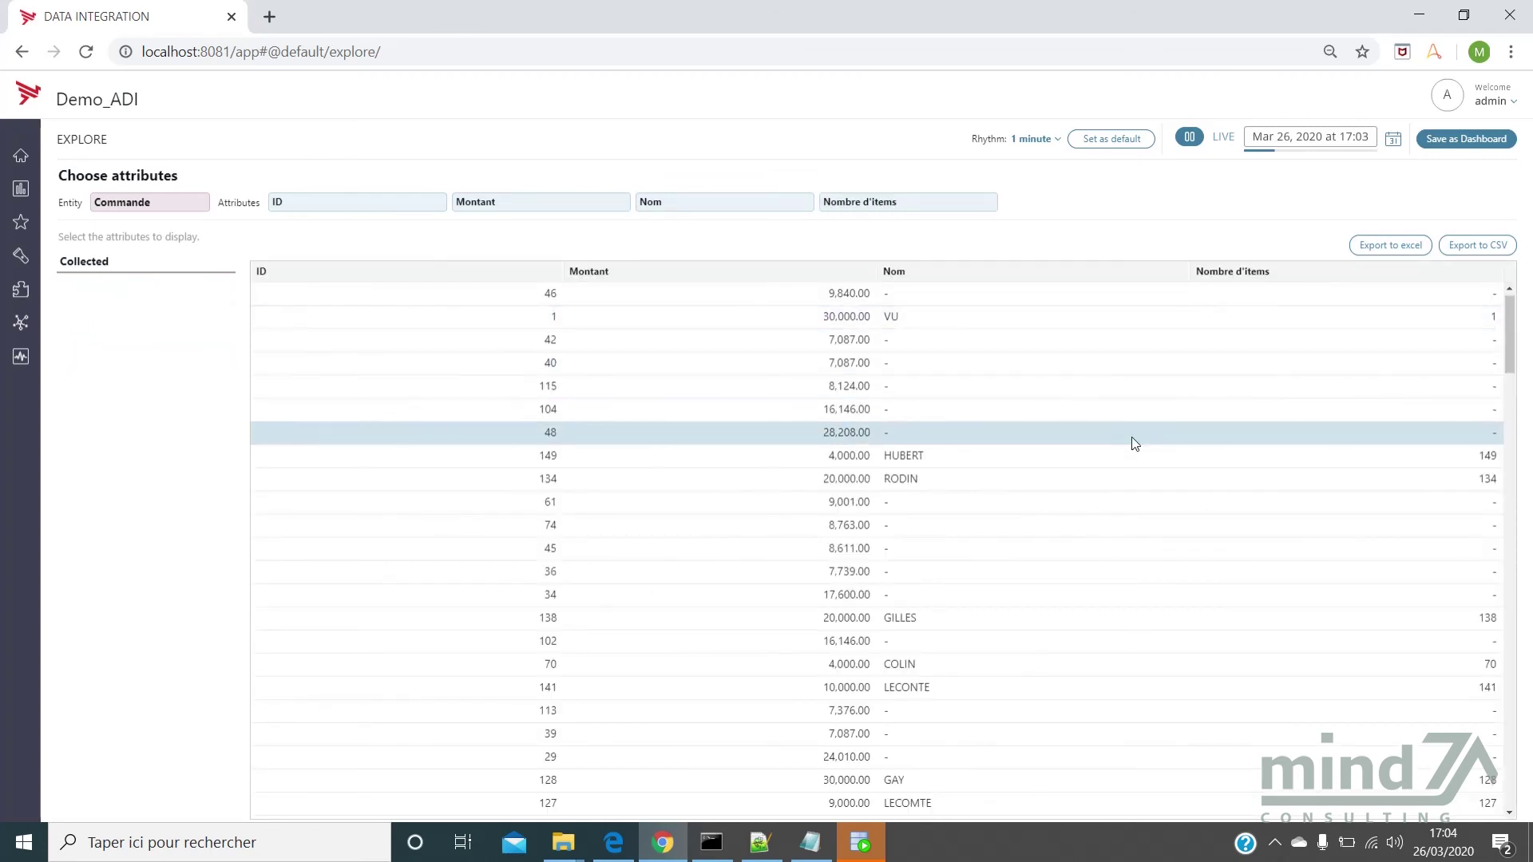
# Scroll through the imported Commande records listed in the Explore table
pyautogui.scroll(-8, 1248, 428)
pyautogui.scroll(-5, 1247, 429)
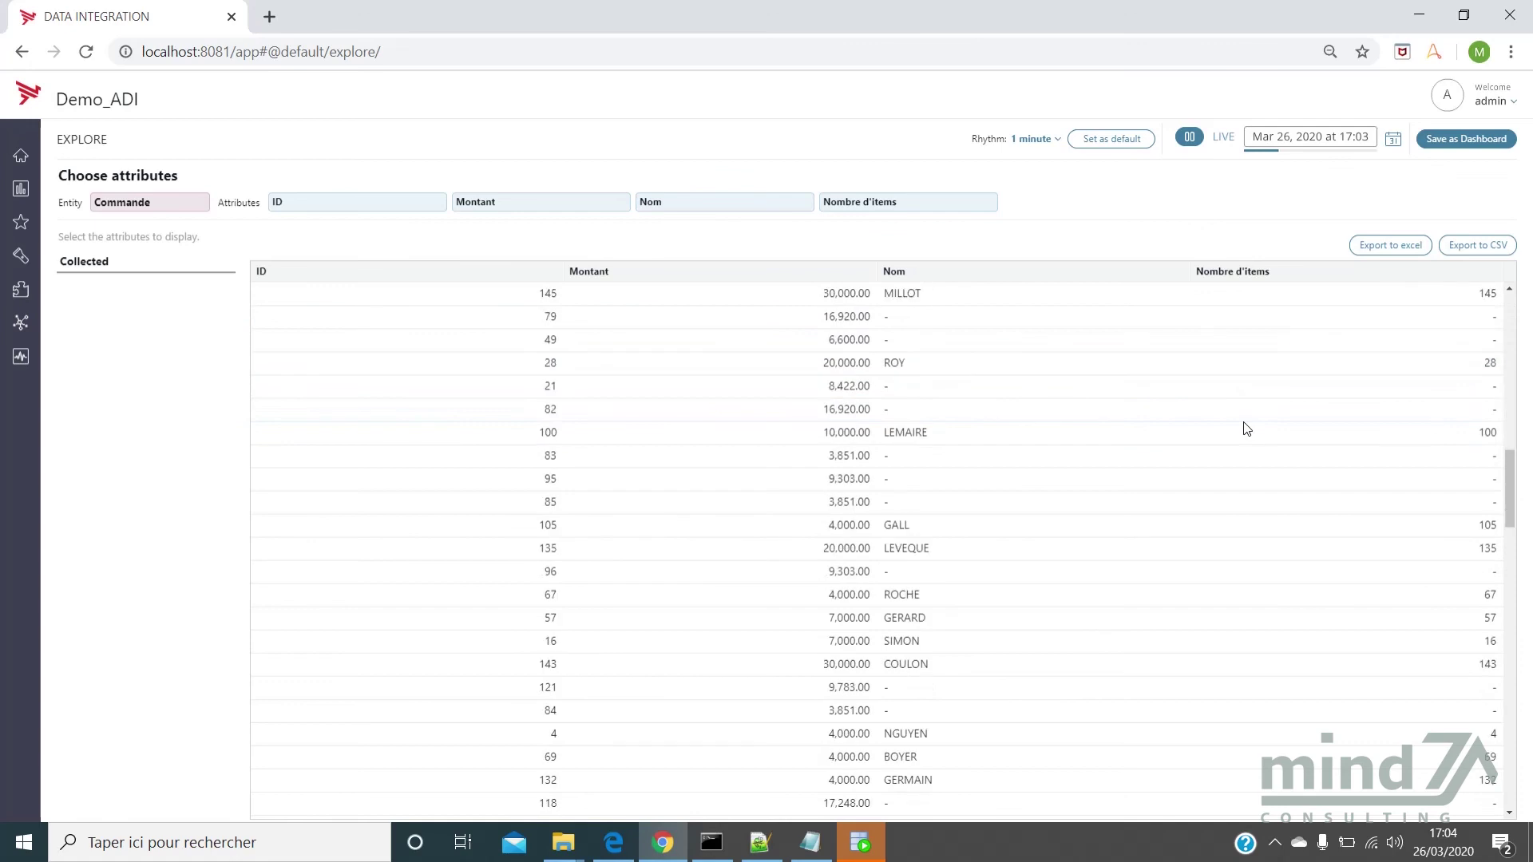
pyautogui.scroll(-6, 1247, 429)
pyautogui.scroll(20, 1246, 423)
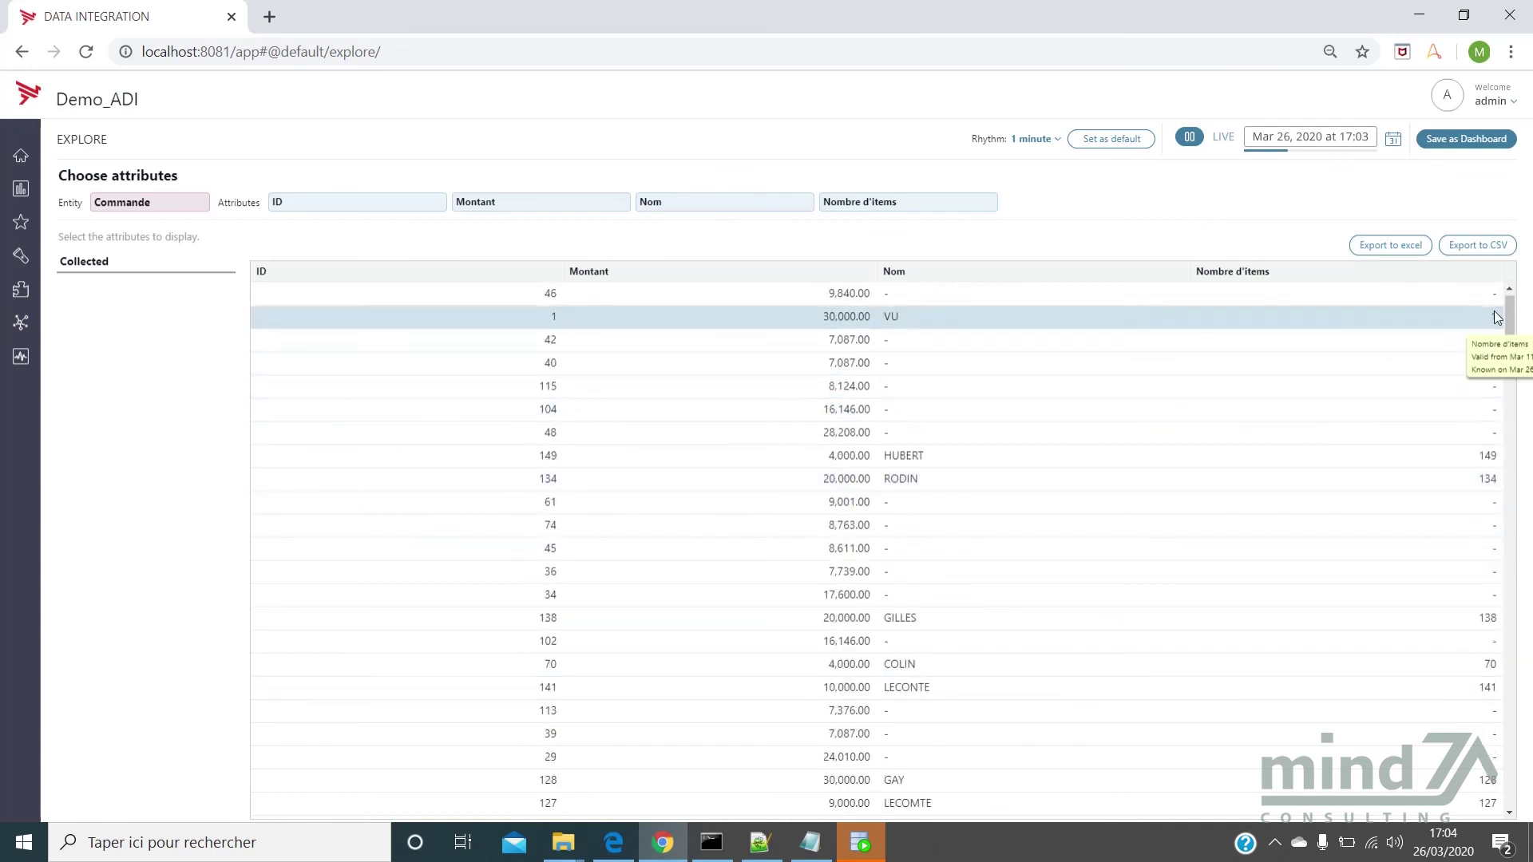
pyautogui.moveTo(1511, 312)
pyautogui.mouseDown()
pyautogui.moveTo(1525, 731)
pyautogui.moveTo(1484, 300)
pyautogui.mouseUp()
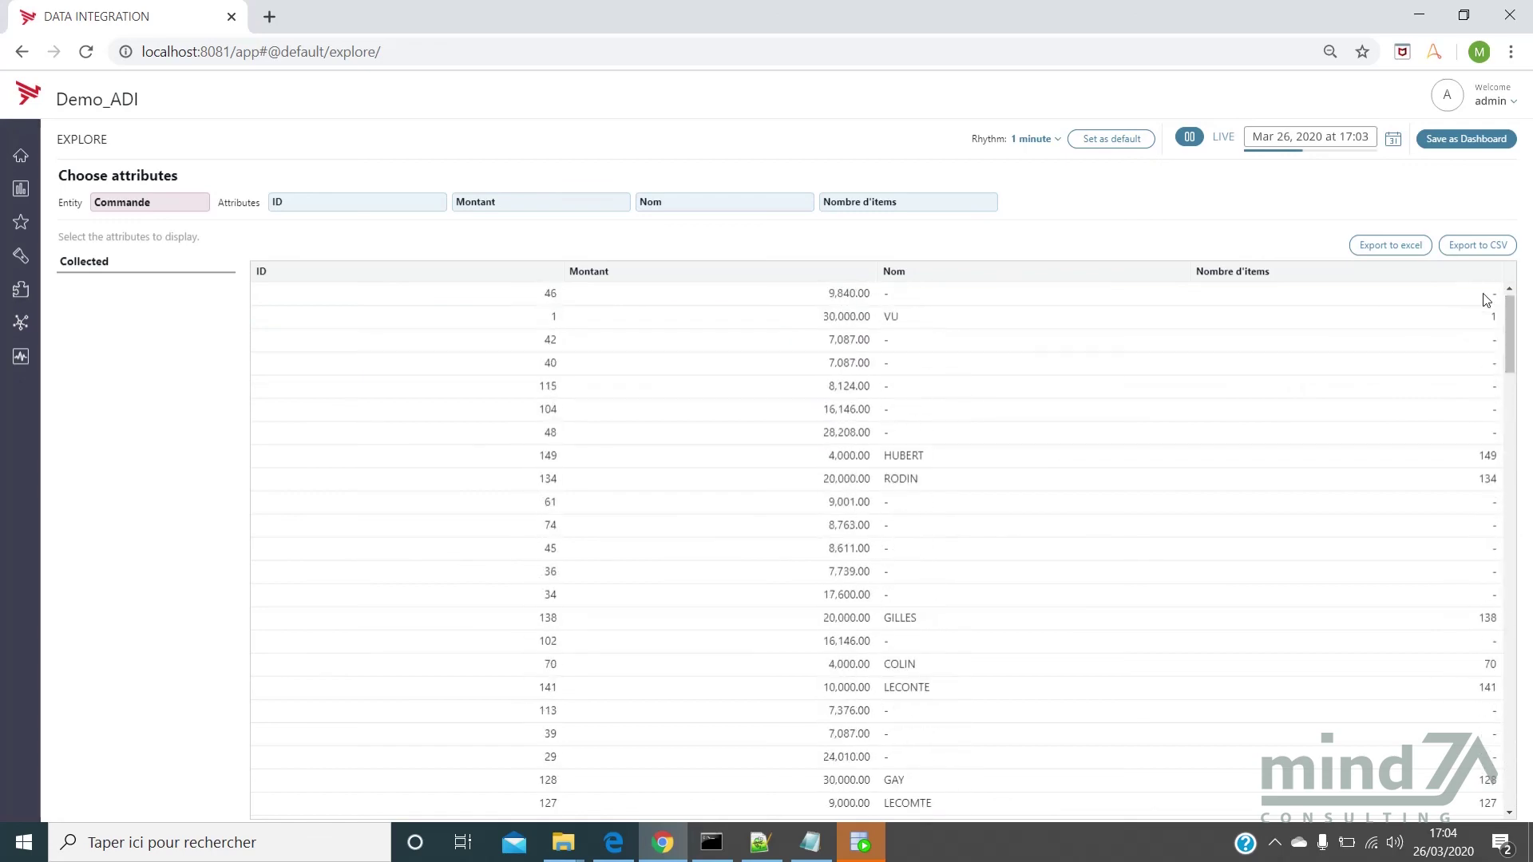
# From Configuration, open Commande's 149 live instances and inspect instance 1's Creation time value
pyautogui.click(21, 292)
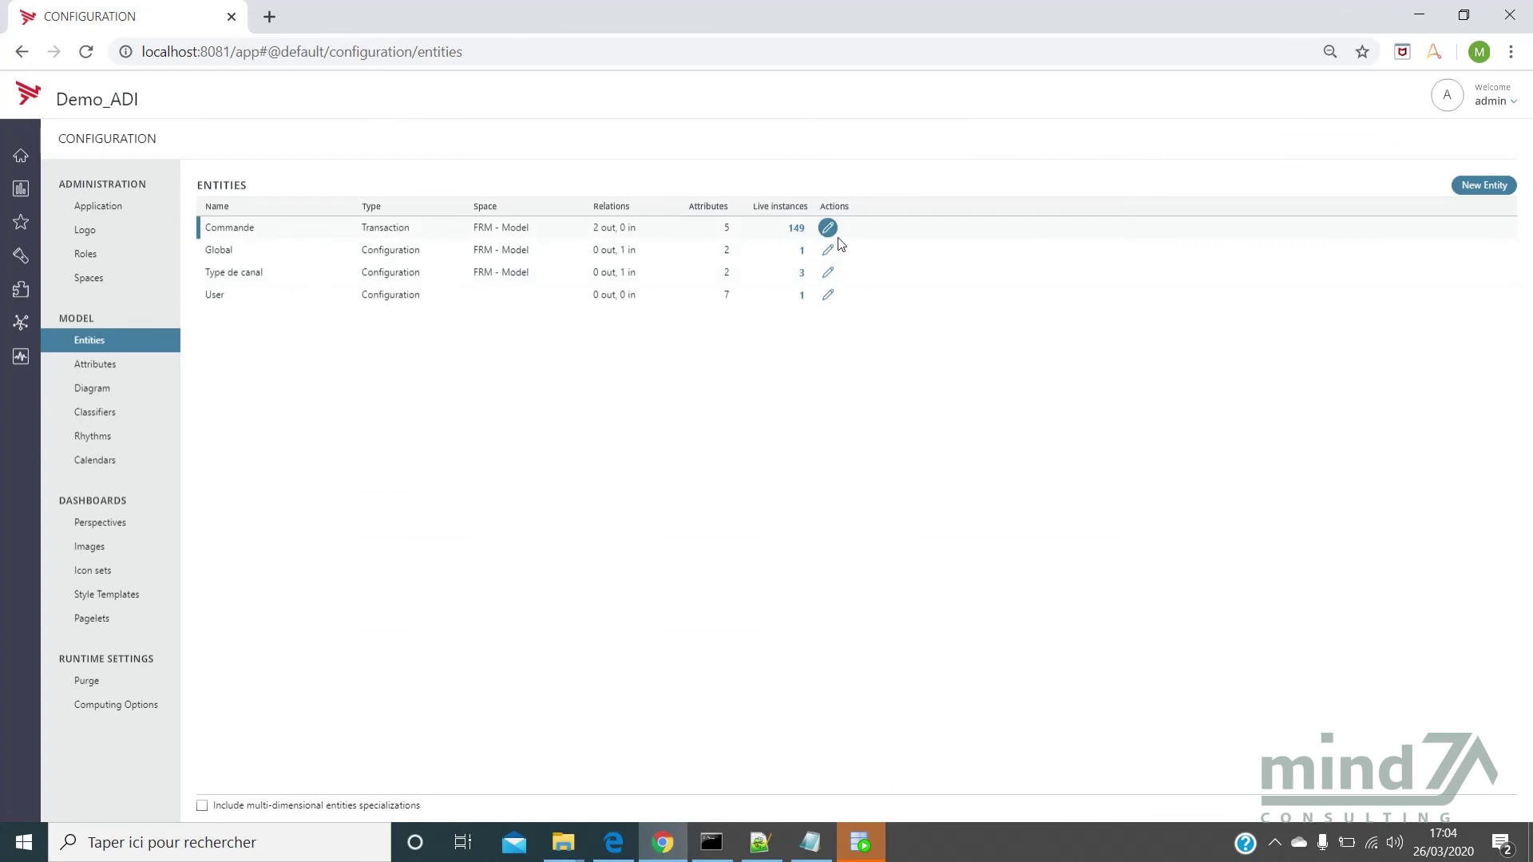
pyautogui.click(797, 230)
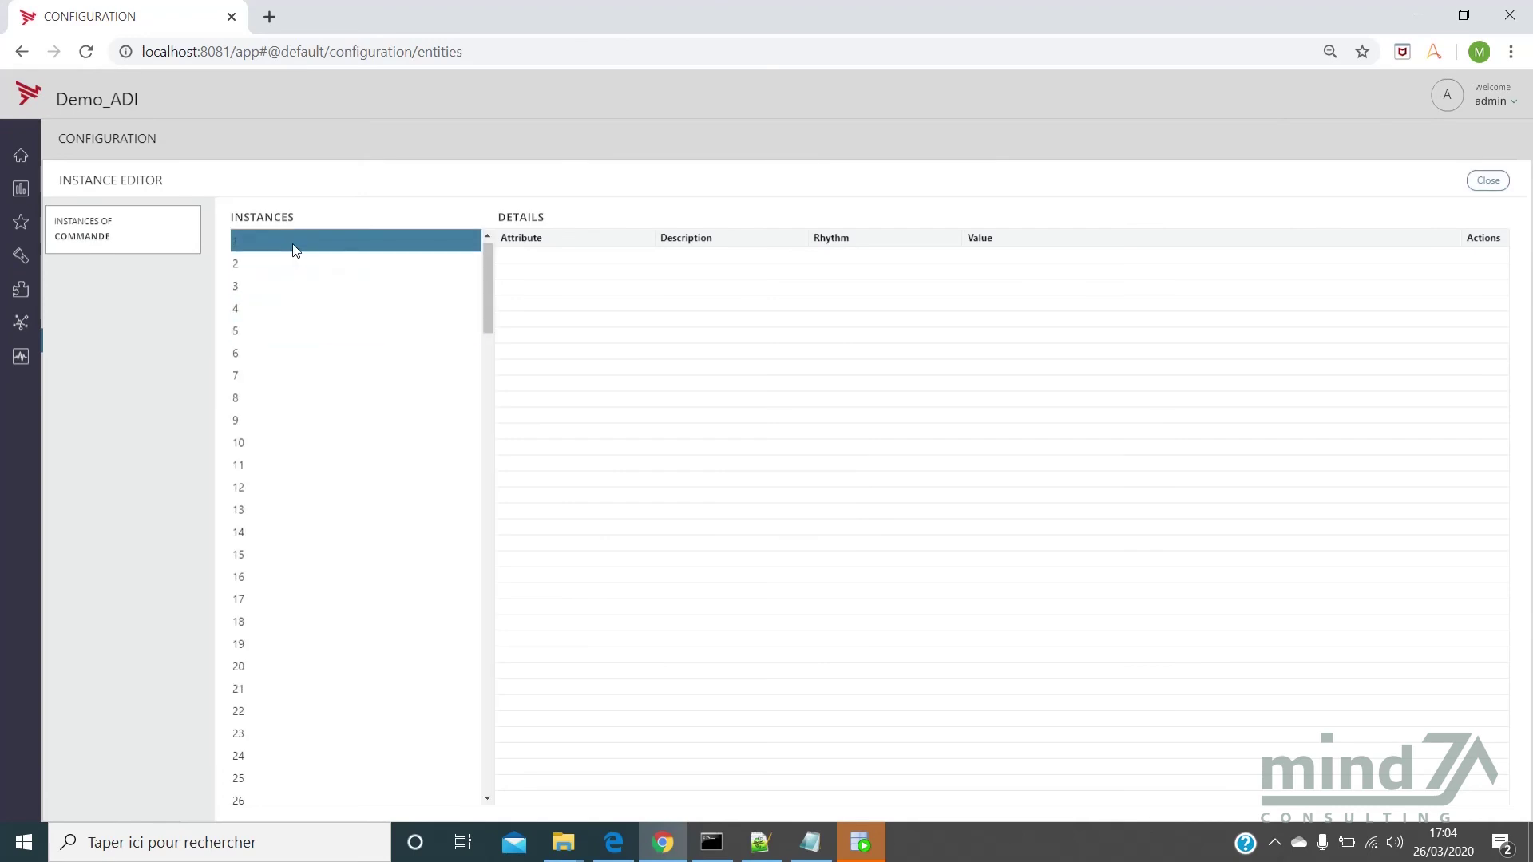
pyautogui.click(294, 248)
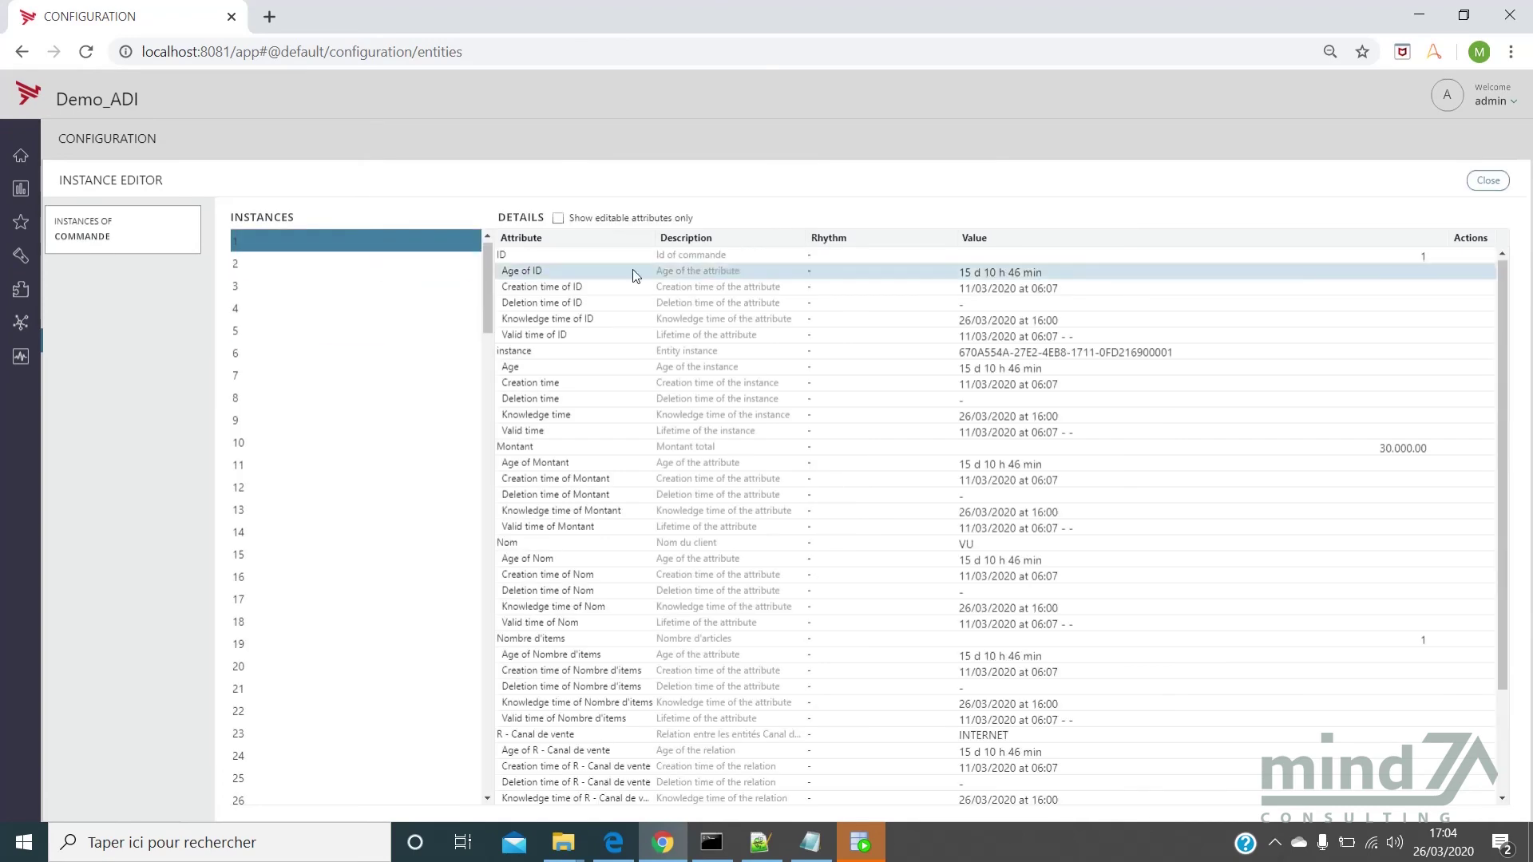
pyautogui.moveTo(1018, 338)
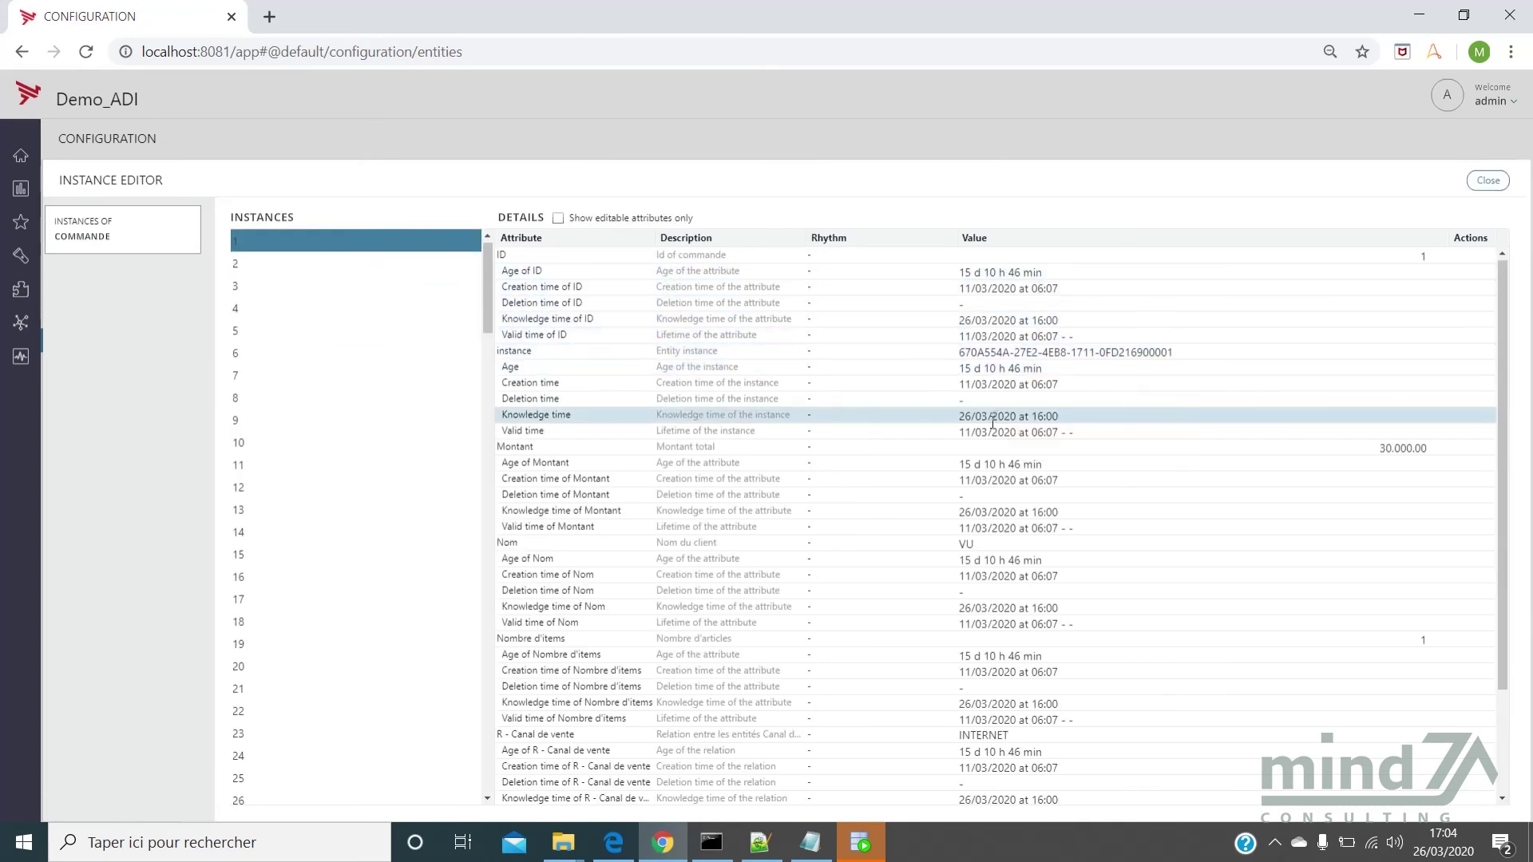
pyautogui.moveTo(975, 384)
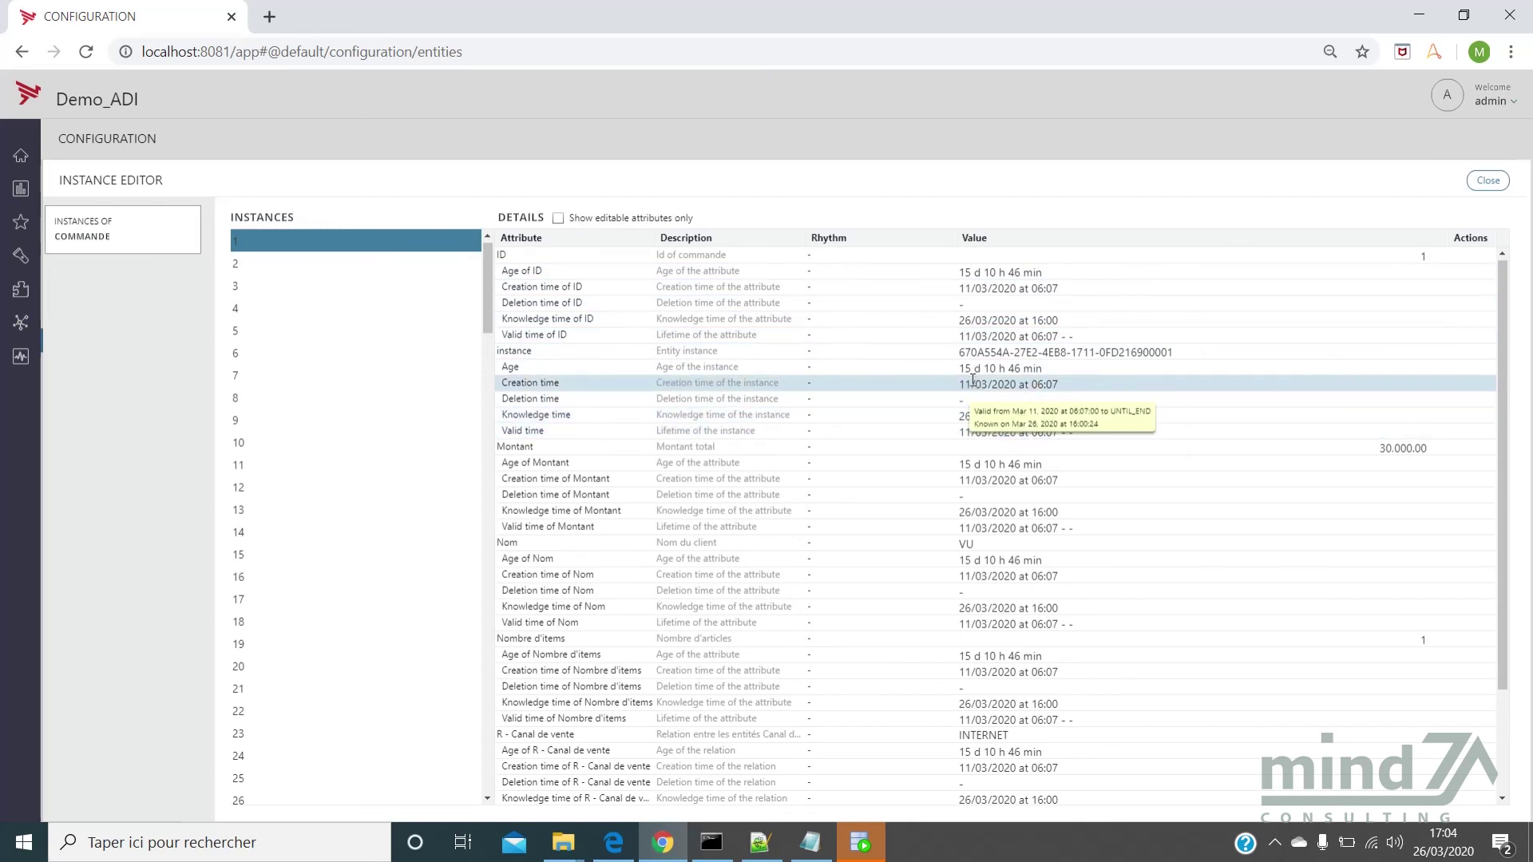
pyautogui.moveTo(962, 378); pyautogui.dragTo(1063, 387)
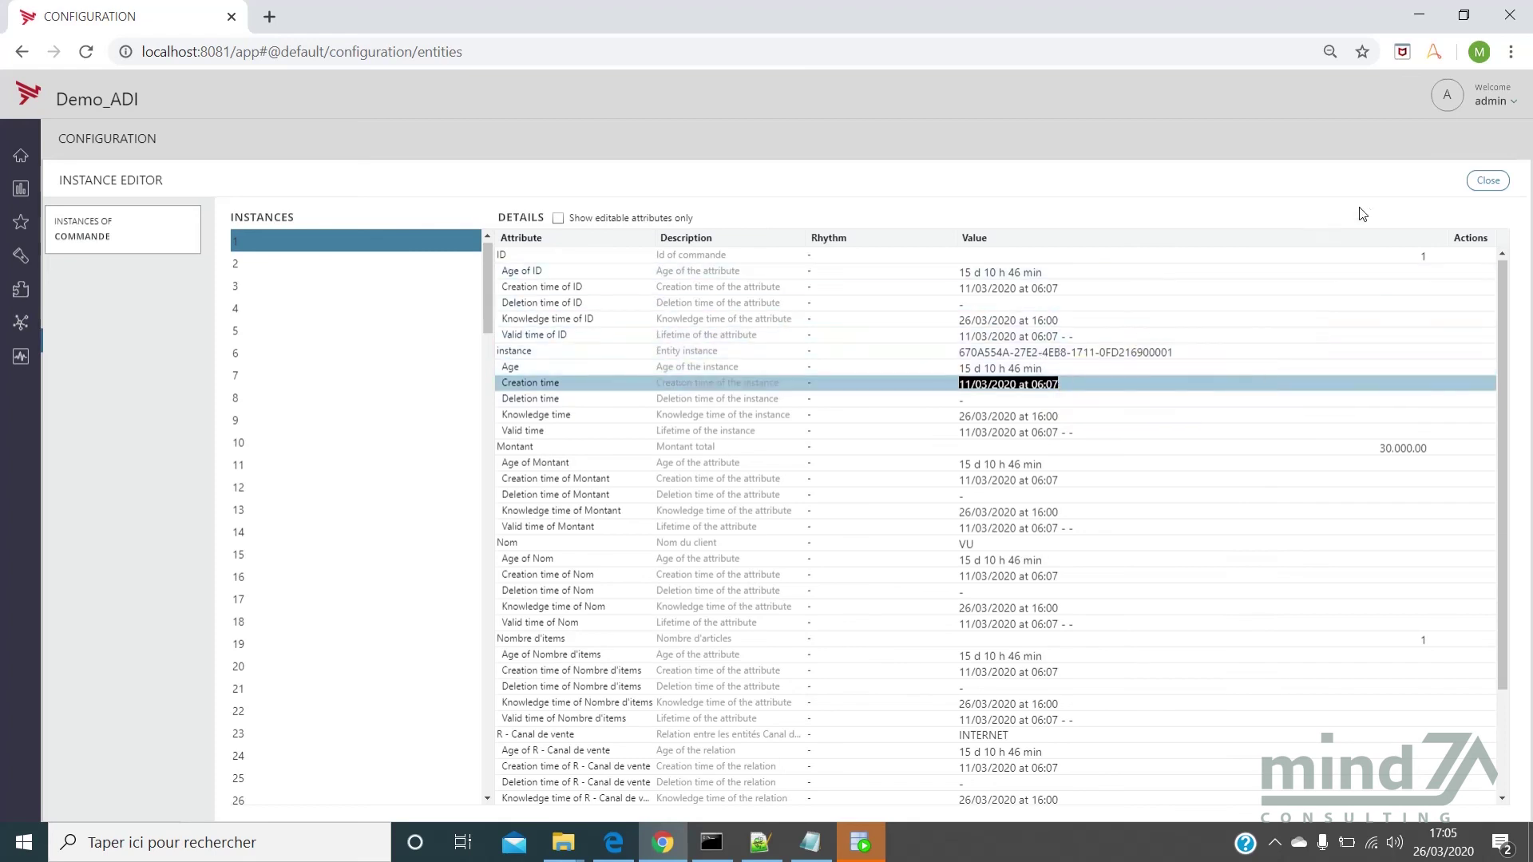
# View the attribute values of Commande instance 3, then close the instance editor
pyautogui.click(368, 292)
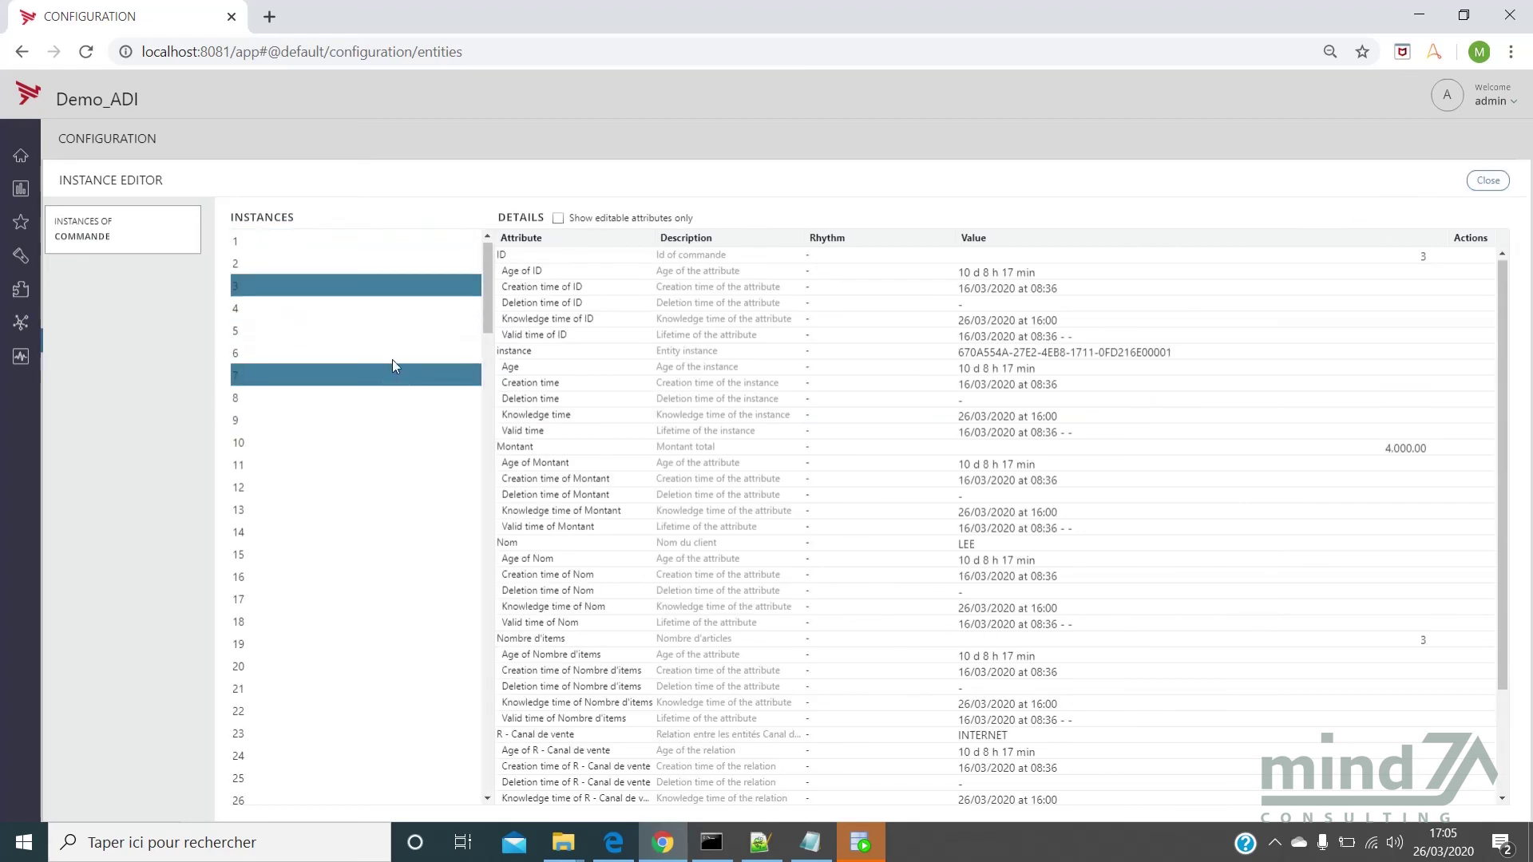
pyautogui.moveTo(485, 275); pyautogui.dragTo(489, 313)
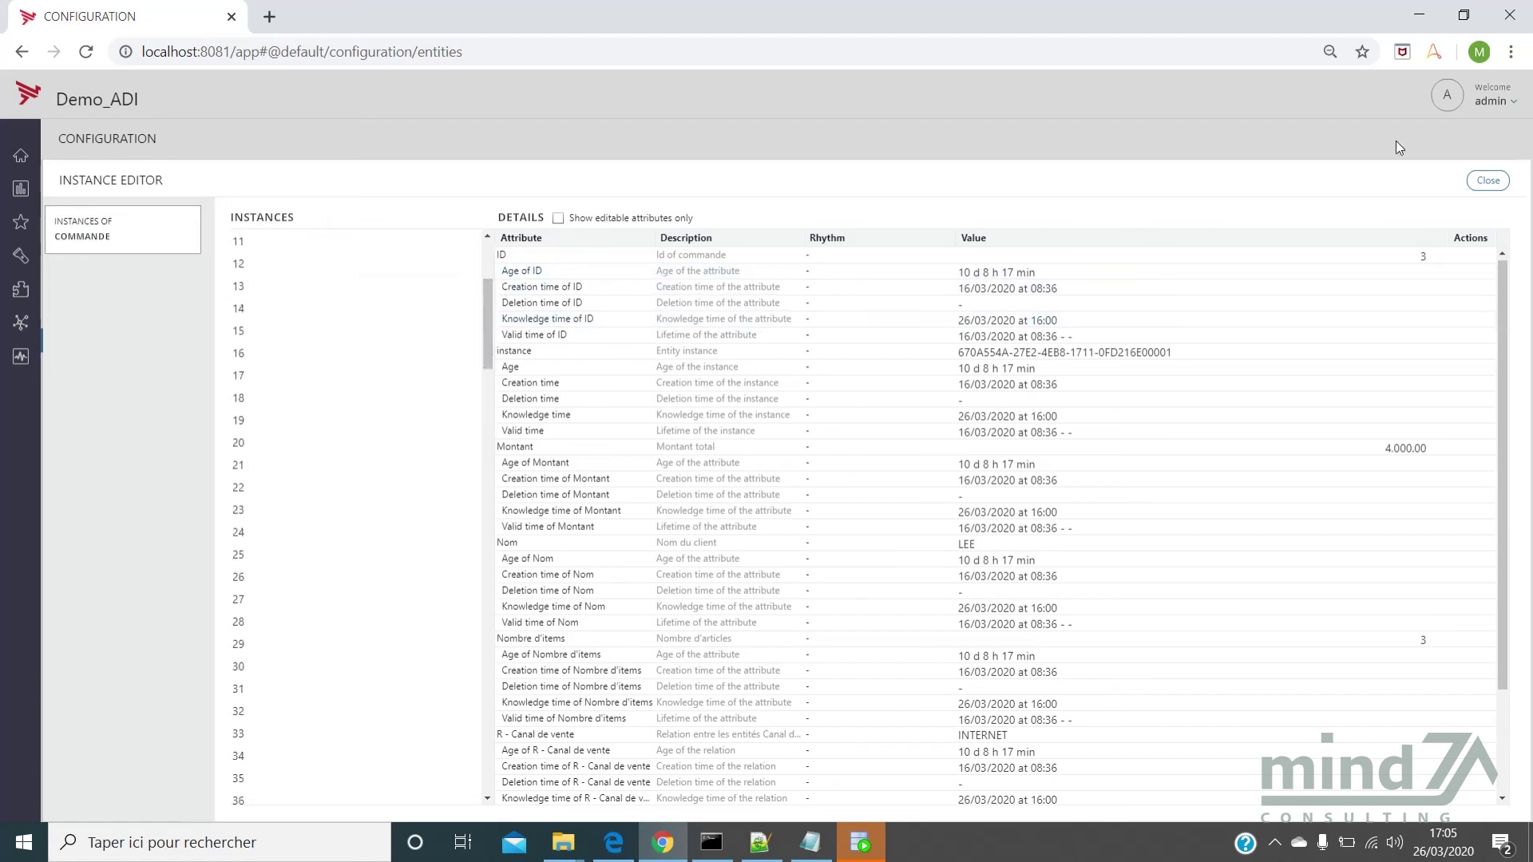
pyautogui.click(1487, 179)
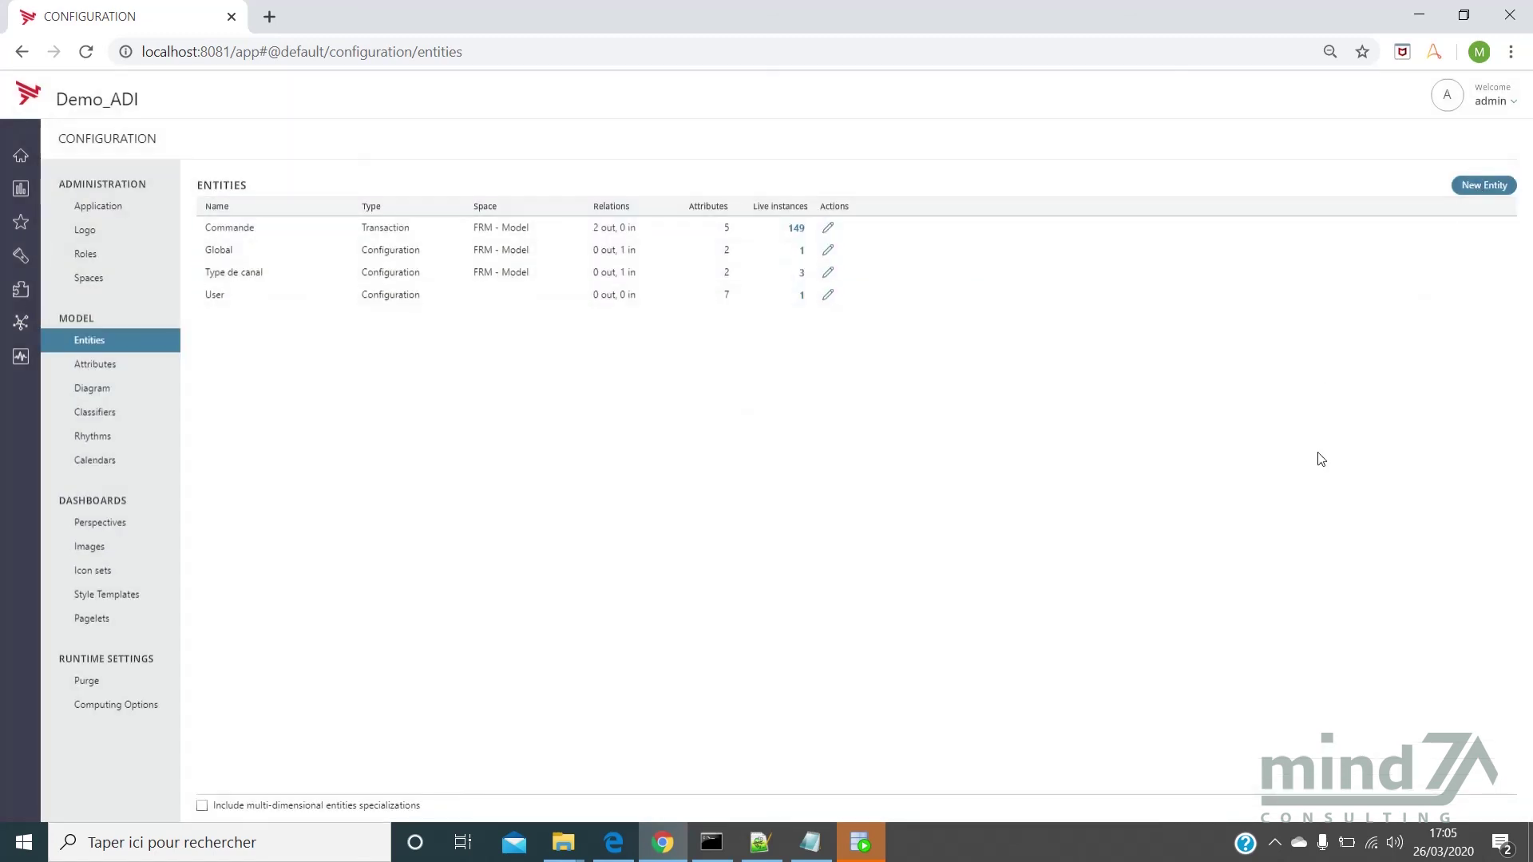